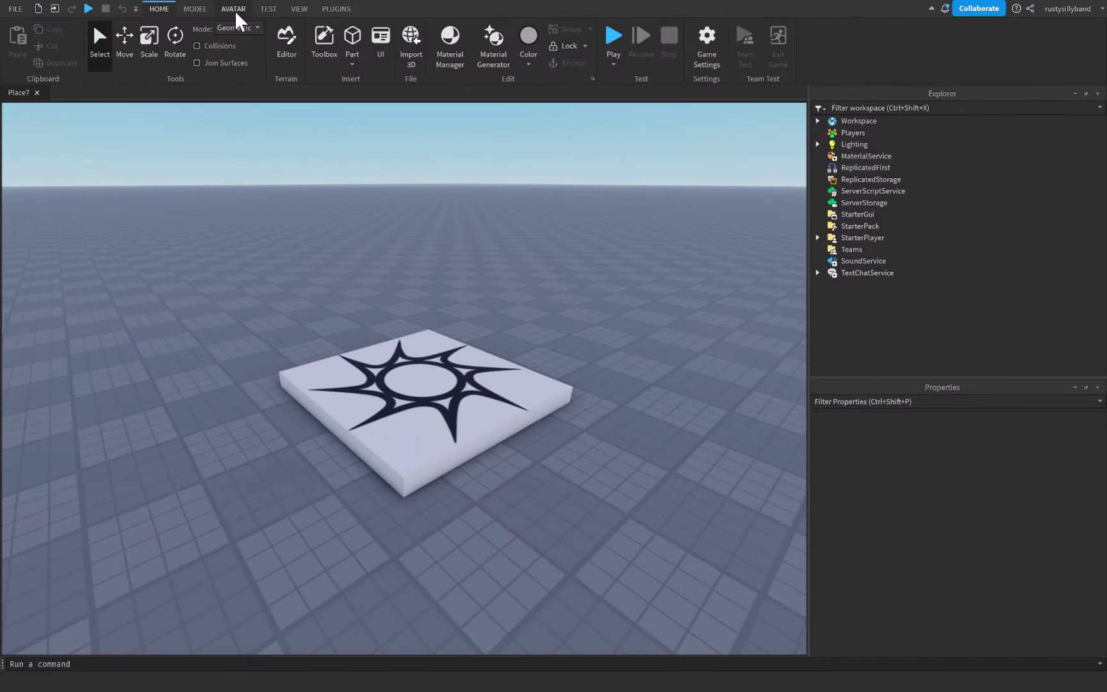
Insert an R15 Block Avatar rig with the Avatar tab's Rig Builder
{"action": "left_click", "coordinate": [234, 10]}
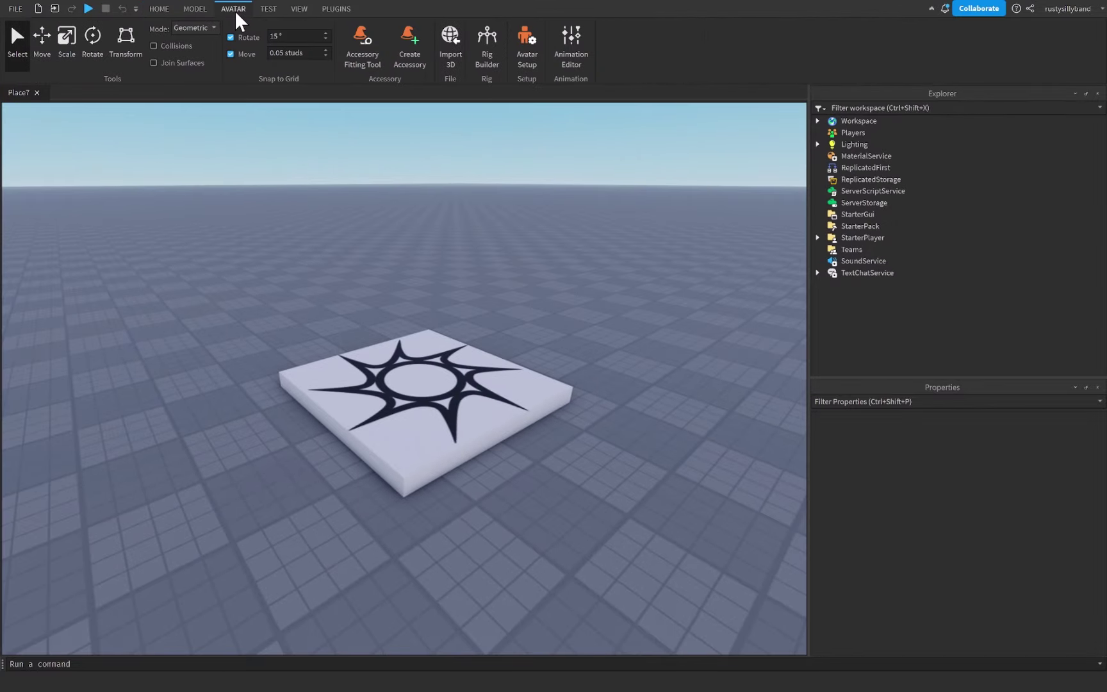
{"action": "left_click", "coordinate": [485, 64]}
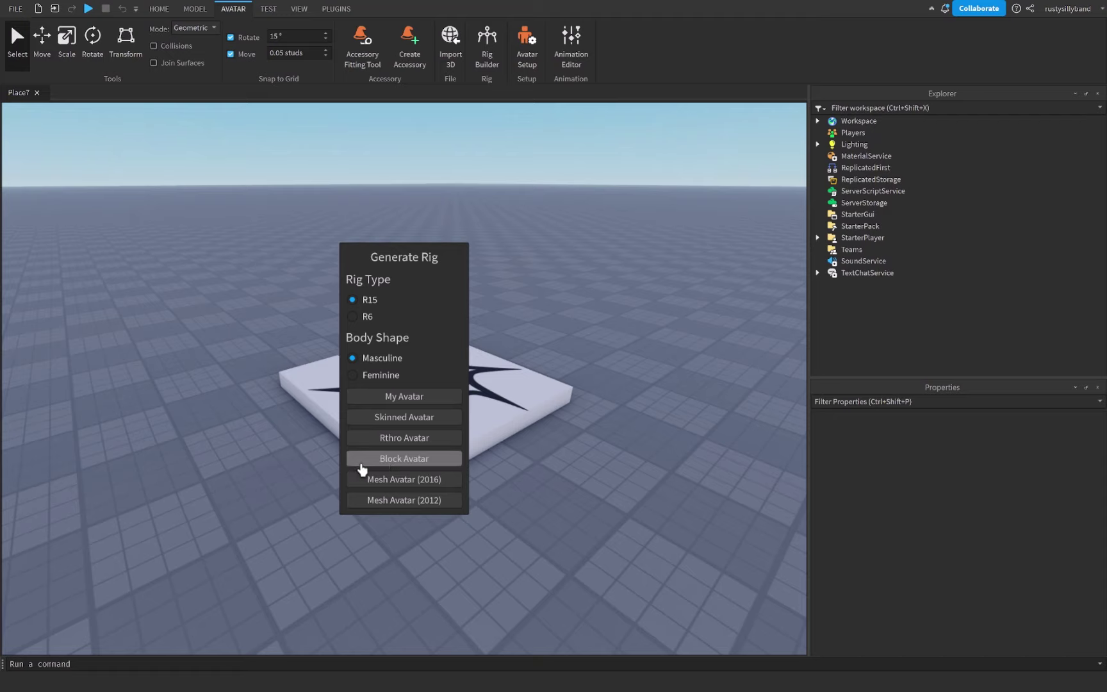
{"action": "left_click", "coordinate": [385, 459]}
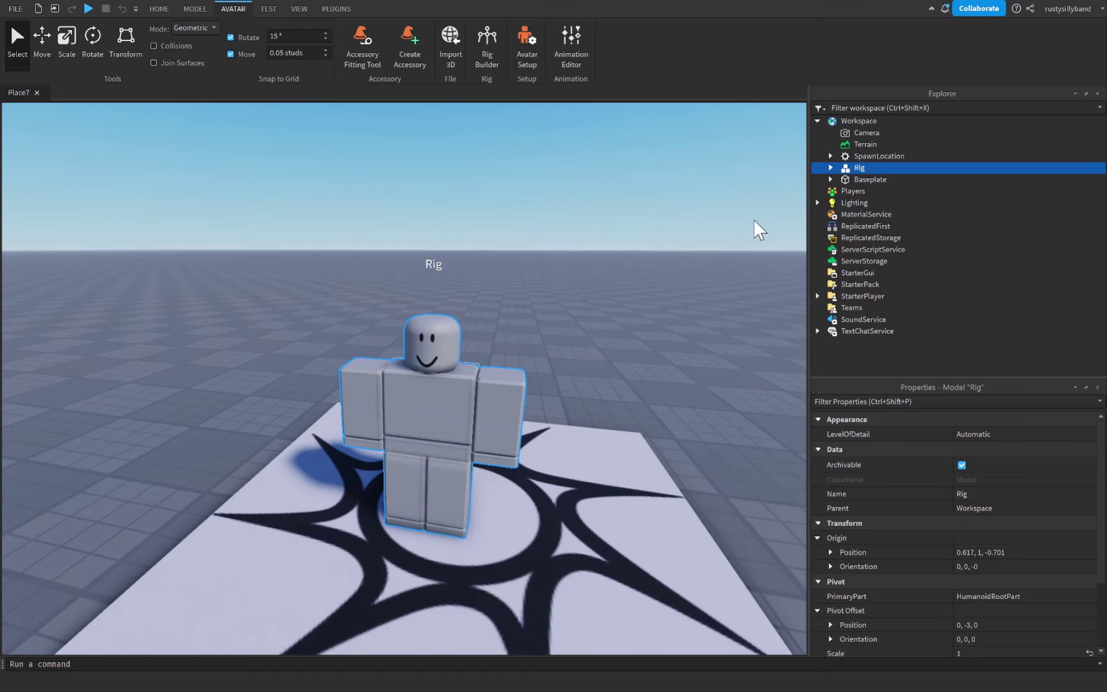
Expand Rig in the Explorer and select its HumanoidRootPart, then its Head
{"action": "left_click", "coordinate": [830, 167]}
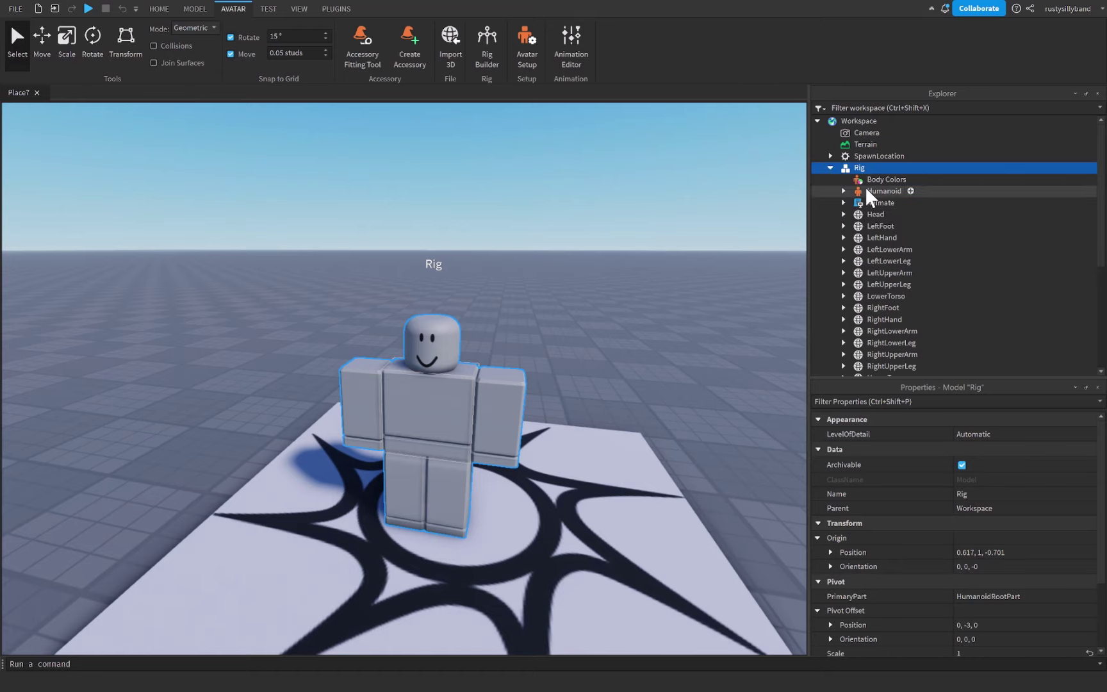
{"action": "scroll", "coordinate": [866, 189], "scroll_direction": "down", "scroll_amount": 3}
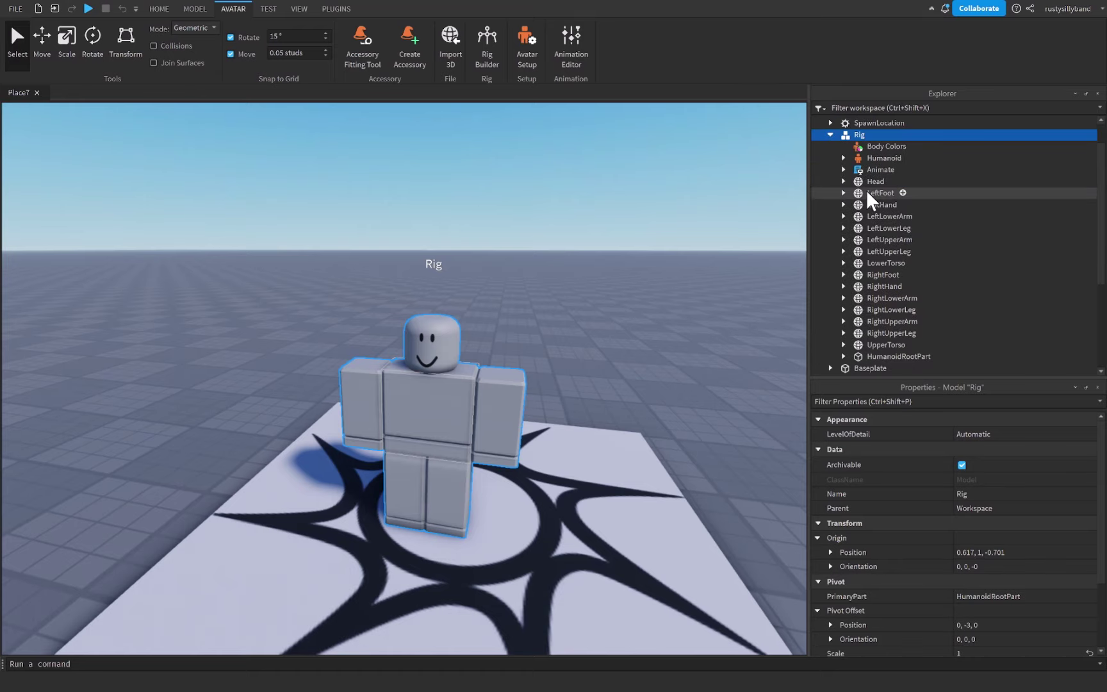
{"action": "left_click", "coordinate": [876, 324]}
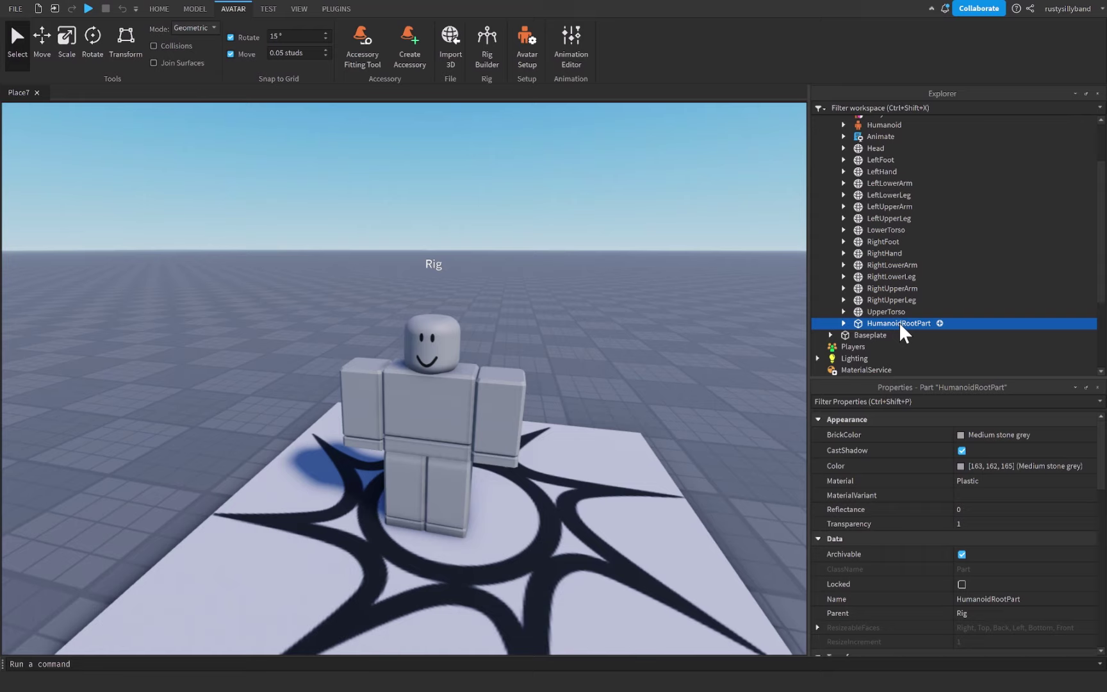
{"action": "scroll", "coordinate": [899, 321], "scroll_direction": "up", "scroll_amount": 3}
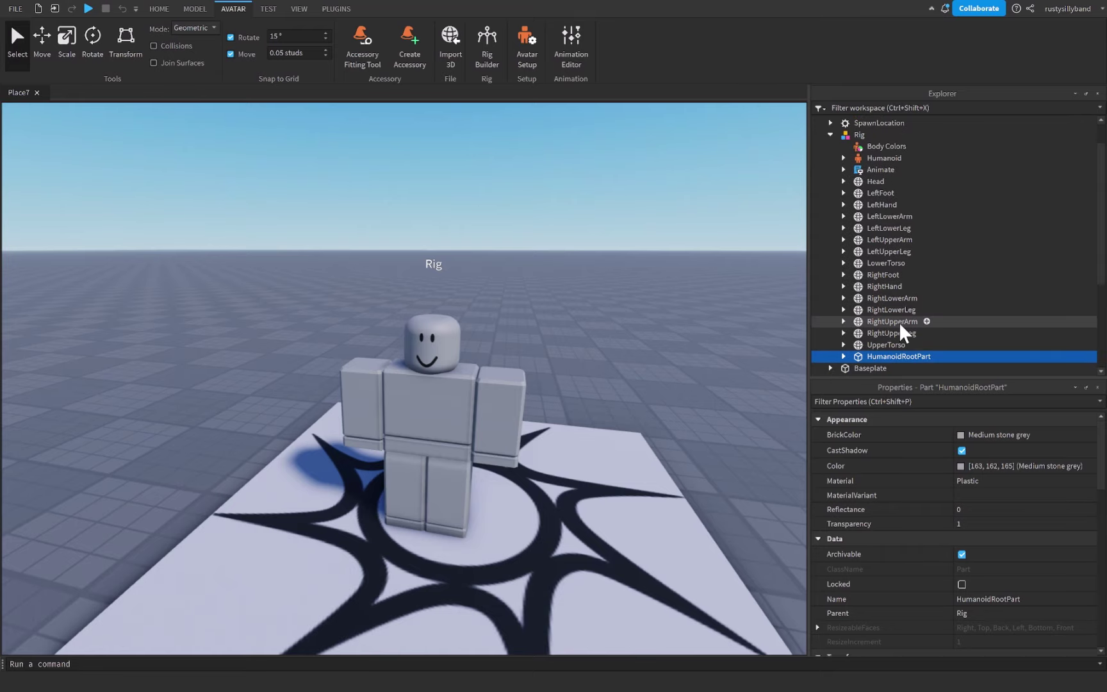
{"action": "left_click", "coordinate": [875, 215]}
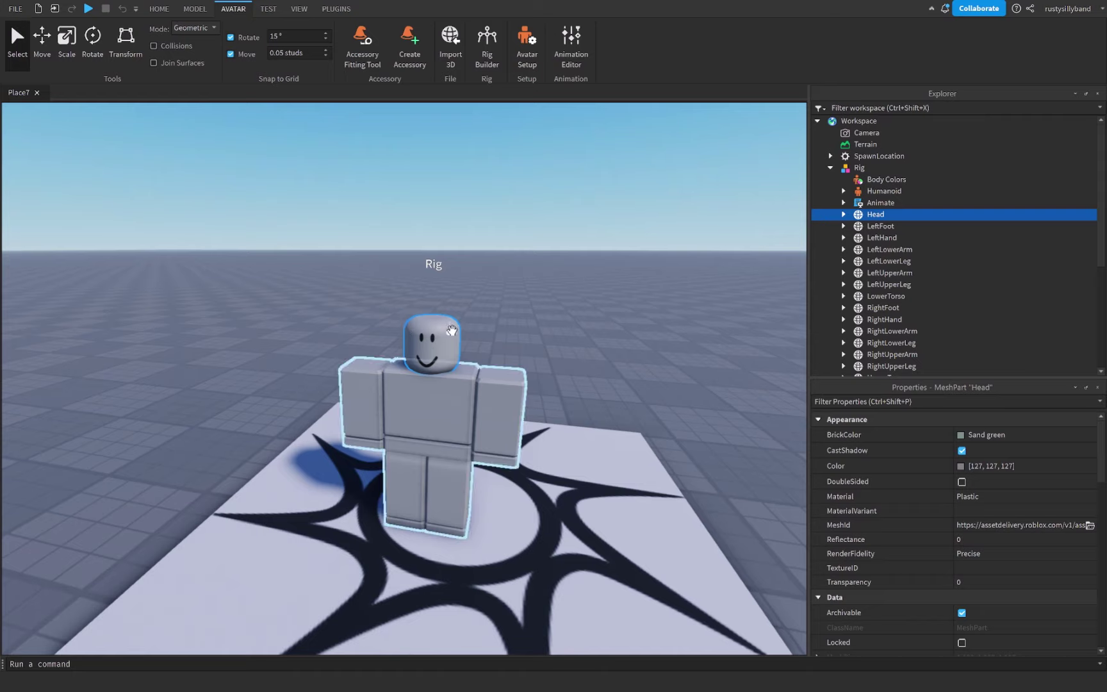
{"action": "left_click", "coordinate": [869, 190]}
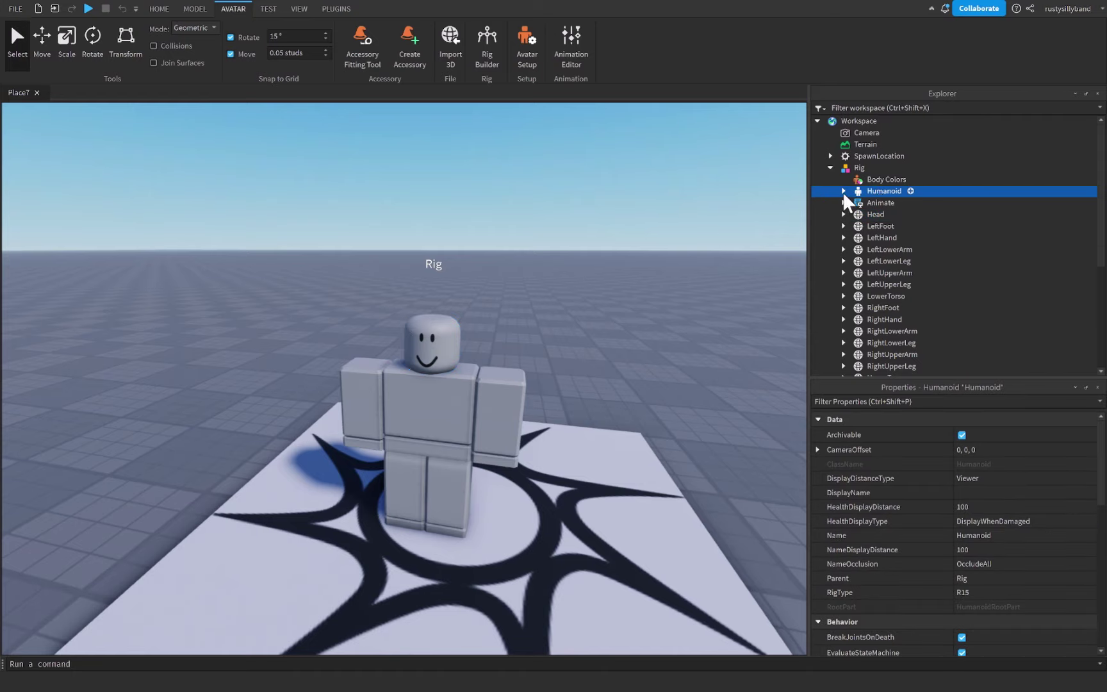
{"action": "left_click", "coordinate": [843, 191]}
{"action": "left_click", "coordinate": [843, 191]}
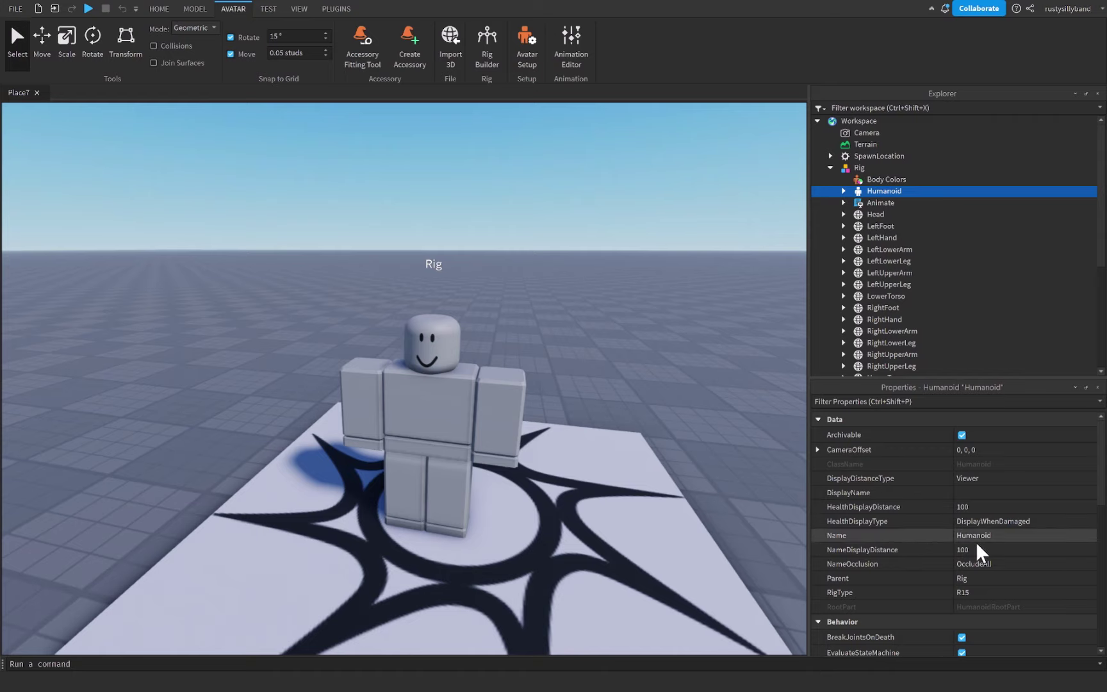
{"action": "scroll", "coordinate": [976, 517], "scroll_direction": "down", "scroll_amount": 4}
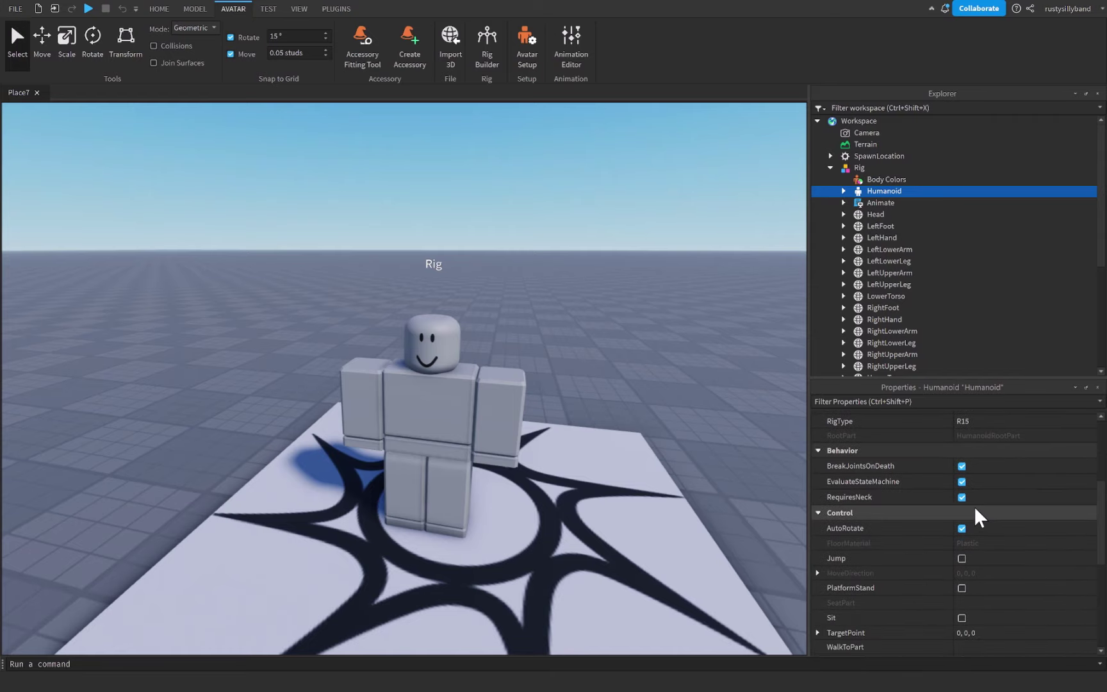
{"action": "scroll", "coordinate": [975, 512], "scroll_direction": "down", "scroll_amount": 6}
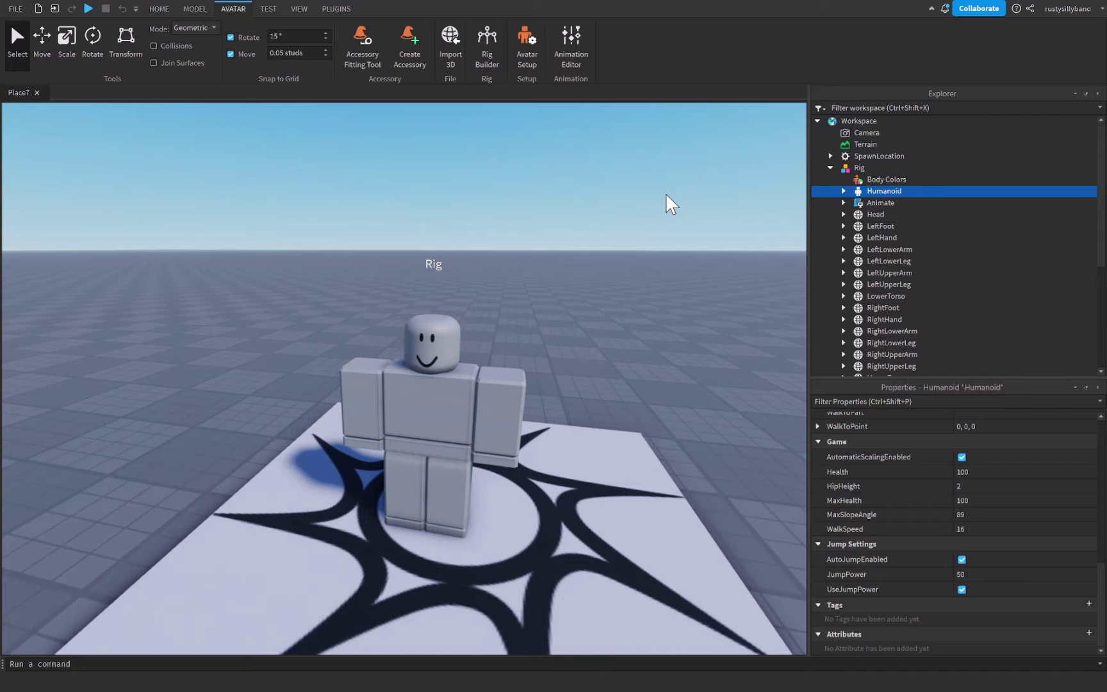
{"action": "left_click", "coordinate": [831, 167]}
Delete the Rig and add a block part 2.05 studs wide, 4.05 tall as a leg
{"action": "left_click", "coordinate": [825, 168]}
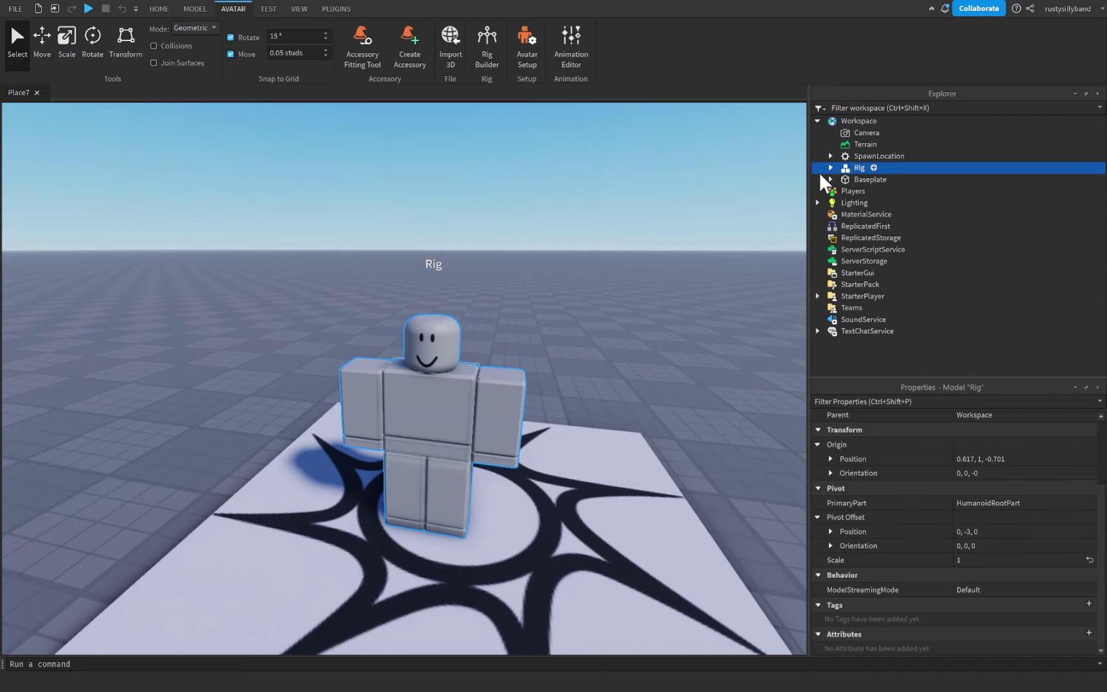
{"action": "key", "text": "Delete"}
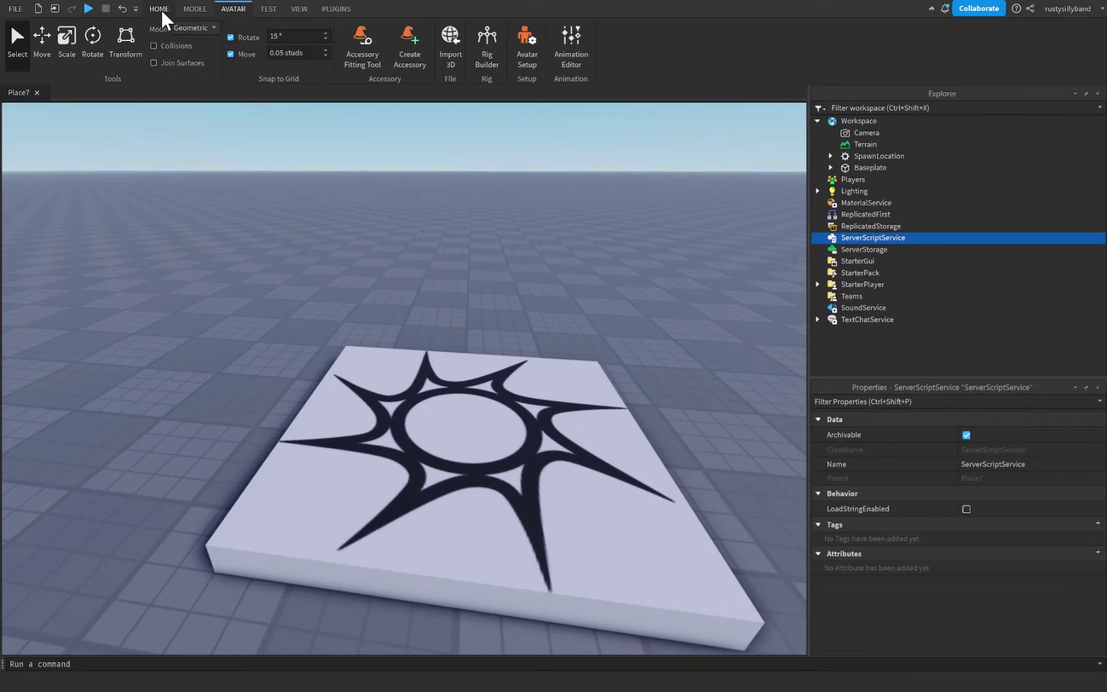
{"action": "left_click", "coordinate": [159, 9]}
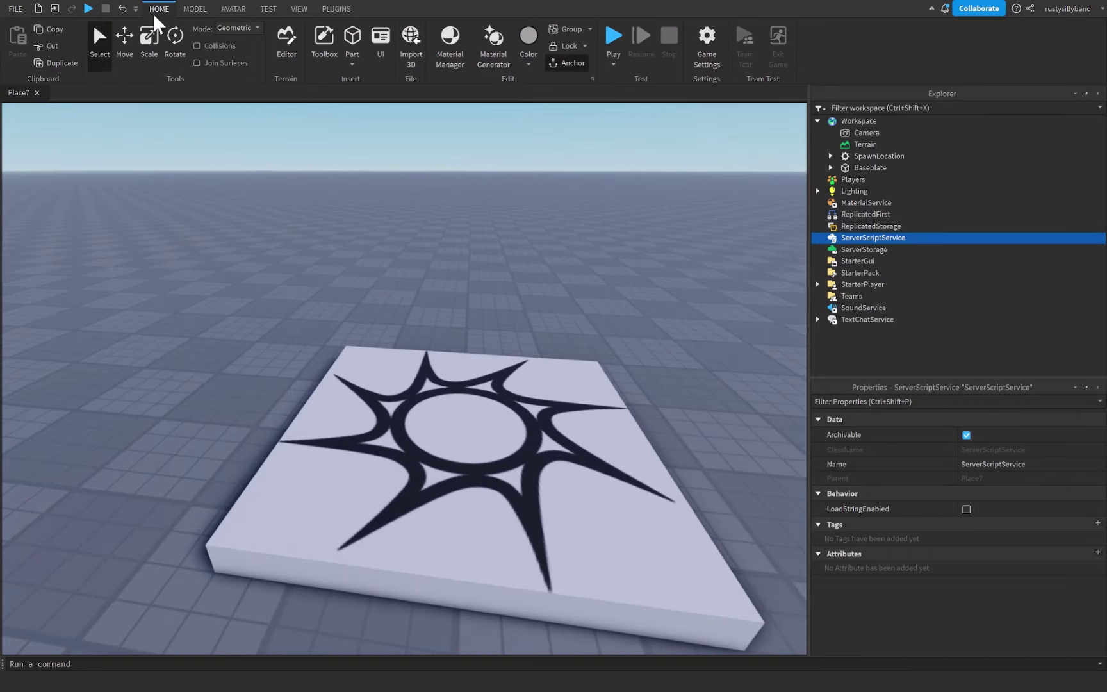
{"action": "left_click", "coordinate": [352, 40]}
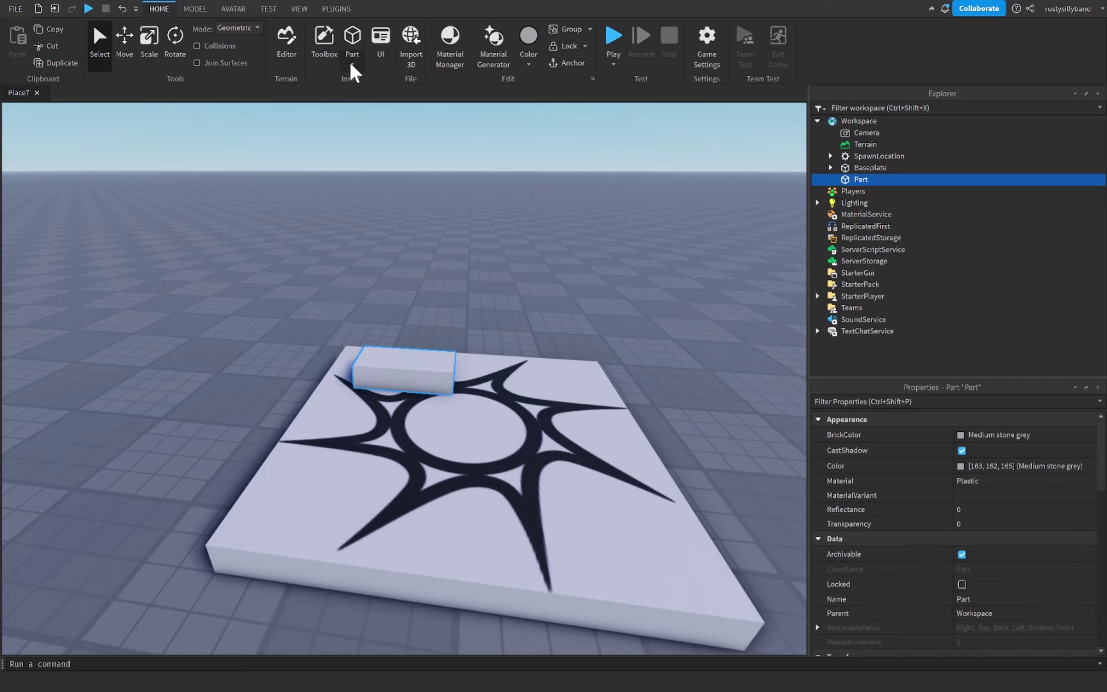
{"action": "left_click_drag", "start_coordinate": [384, 359], "coordinate": [363, 437]}
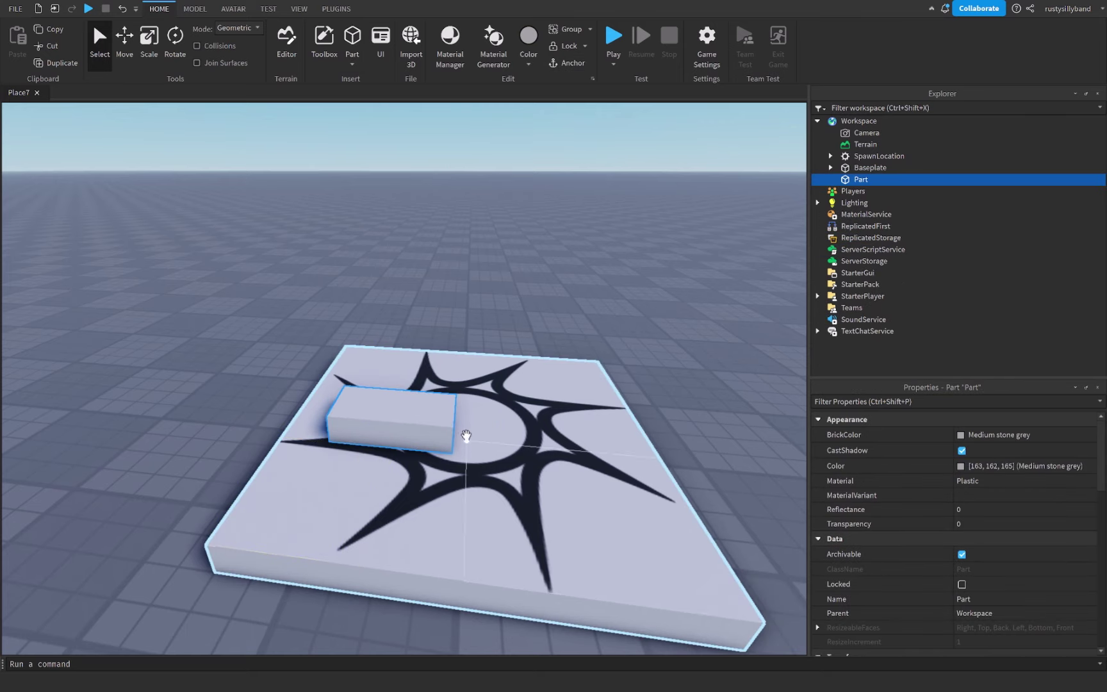
{"action": "key", "text": "ctrl+3"}
{"action": "left_click_drag", "start_coordinate": [470, 424], "coordinate": [420, 419]}
{"action": "left_click_drag", "start_coordinate": [369, 381], "coordinate": [370, 288]}
Duplicate the leg 2 studs sideways and add a taller, 4.05-stud-wide body above
{"action": "key", "text": "ctrl+2"}
{"action": "key", "text": "ctrl+d"}
{"action": "left_click_drag", "start_coordinate": [404, 375], "coordinate": [480, 386]}
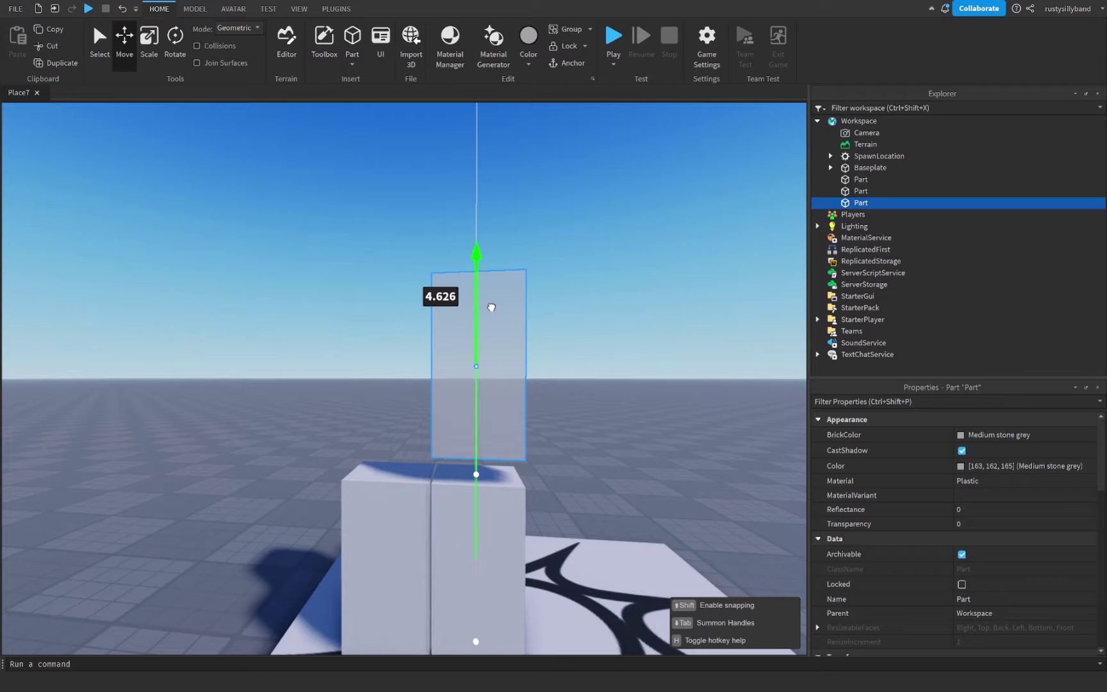
{"action": "left_click_drag", "start_coordinate": [489, 306], "coordinate": [492, 327]}
{"action": "key", "text": "ctrl+3"}
{"action": "left_click_drag", "start_coordinate": [475, 278], "coordinate": [477, 201]}
{"action": "left_click_drag", "start_coordinate": [408, 354], "coordinate": [340, 364]}
Place arm parts 2 studs beside the body, raised level with its top
{"action": "left_click_drag", "start_coordinate": [340, 364], "coordinate": [340, 363]}
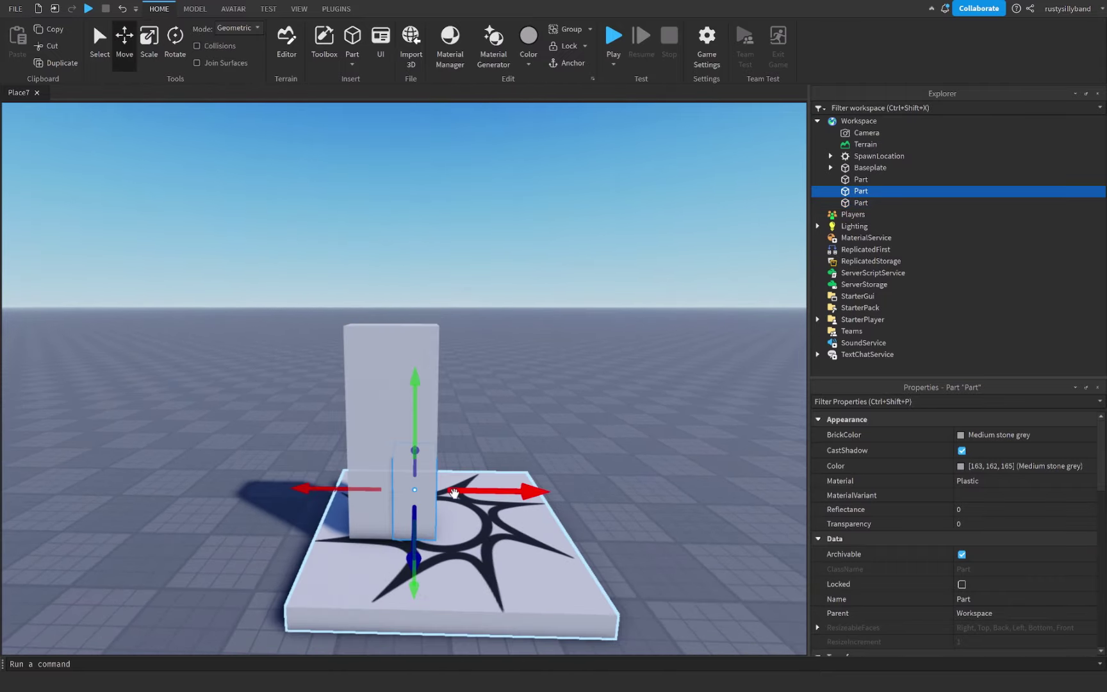
{"action": "left_click_drag", "start_coordinate": [448, 491], "coordinate": [499, 497]}
{"action": "left_click_drag", "start_coordinate": [460, 434], "coordinate": [480, 310]}
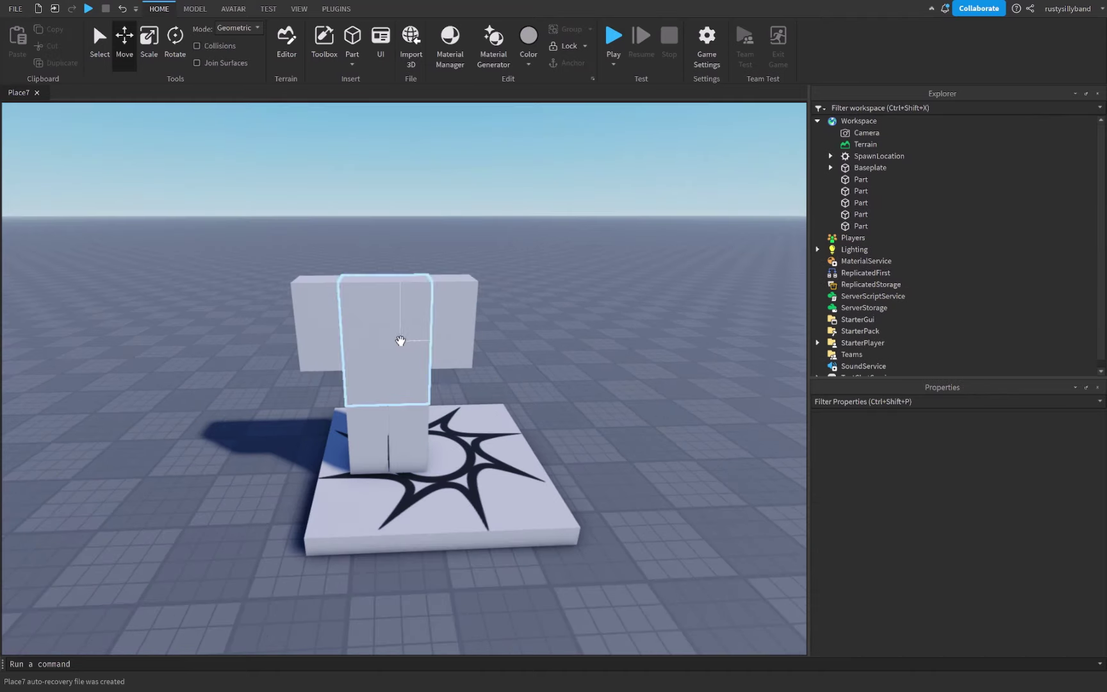
{"action": "left_click", "coordinate": [398, 342]}
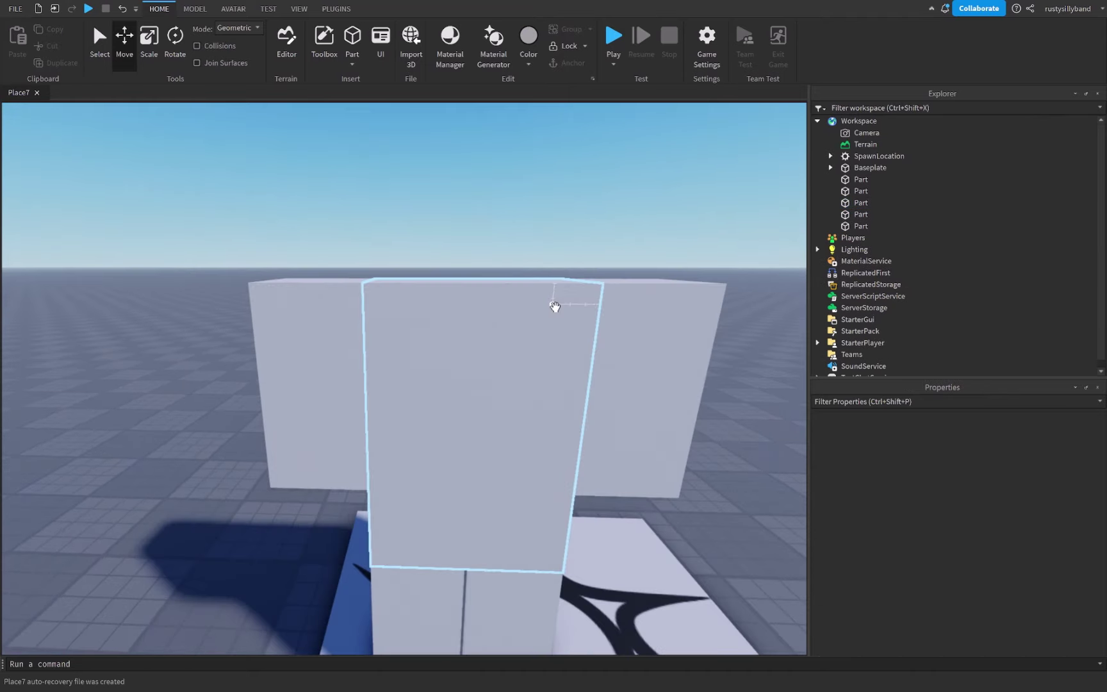
{"action": "right_click_drag", "start_coordinate": [554, 307], "coordinate": [554, 306]}
{"action": "left_click", "coordinate": [492, 333]}
{"action": "scroll", "coordinate": [491, 334], "scroll_direction": "down", "scroll_amount": 2}
{"action": "right_click_drag", "start_coordinate": [444, 205], "coordinate": [444, 204]}
{"action": "left_click", "coordinate": [372, 107]}
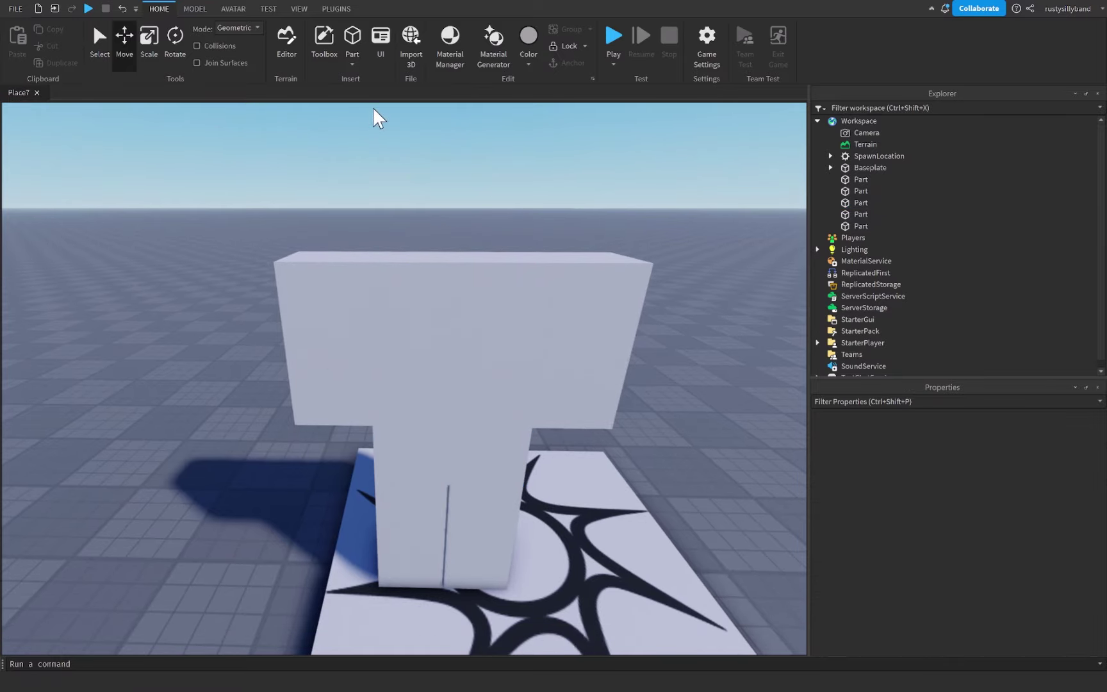
Insert a sphere part and seat it centred on top of the body as the head
{"action": "left_click", "coordinate": [348, 62]}
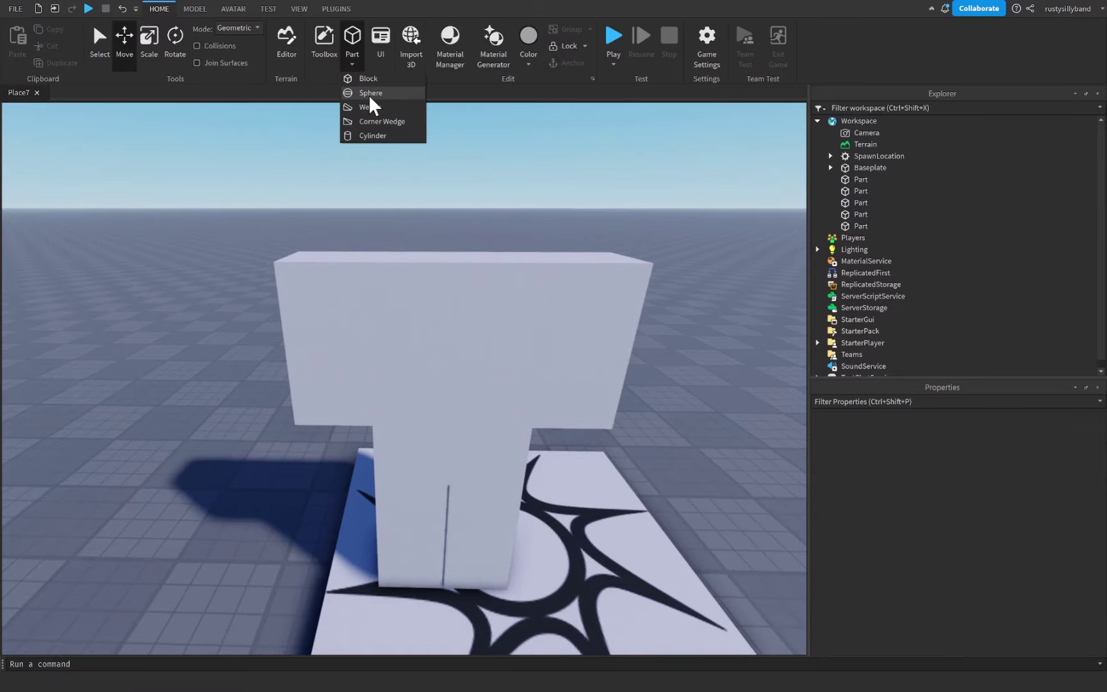
{"action": "left_click", "coordinate": [369, 95]}
{"action": "right_click_drag", "start_coordinate": [490, 358], "coordinate": [490, 358]}
{"action": "scroll", "coordinate": [490, 358], "scroll_direction": "down", "scroll_amount": 3}
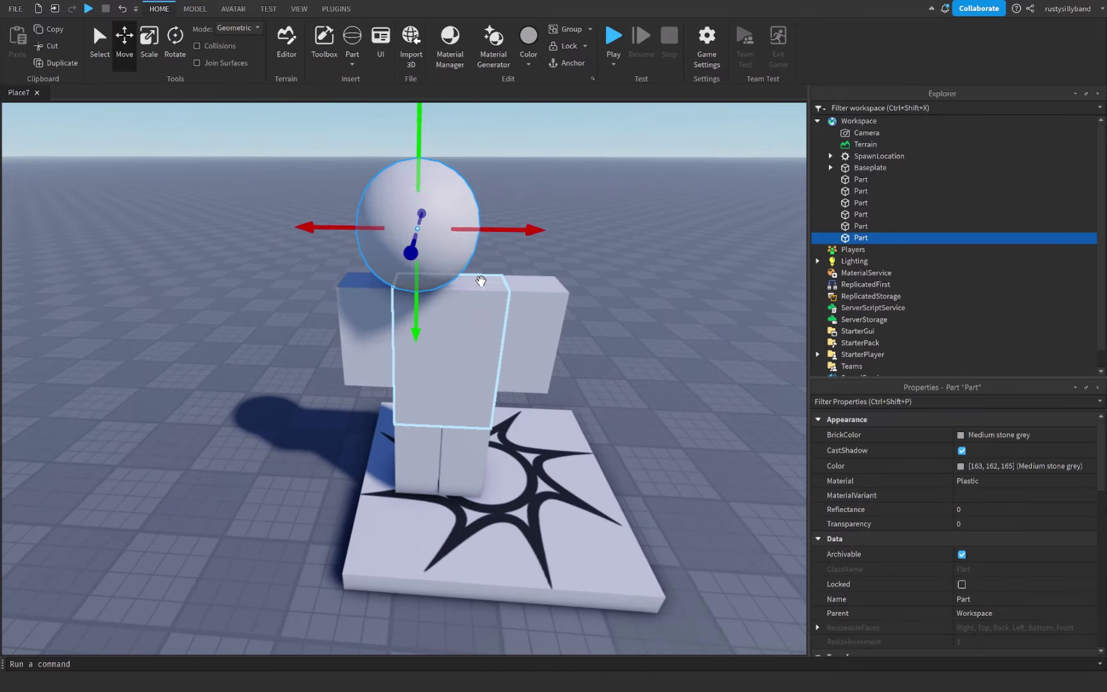
{"action": "left_click_drag", "start_coordinate": [490, 229], "coordinate": [523, 230]}
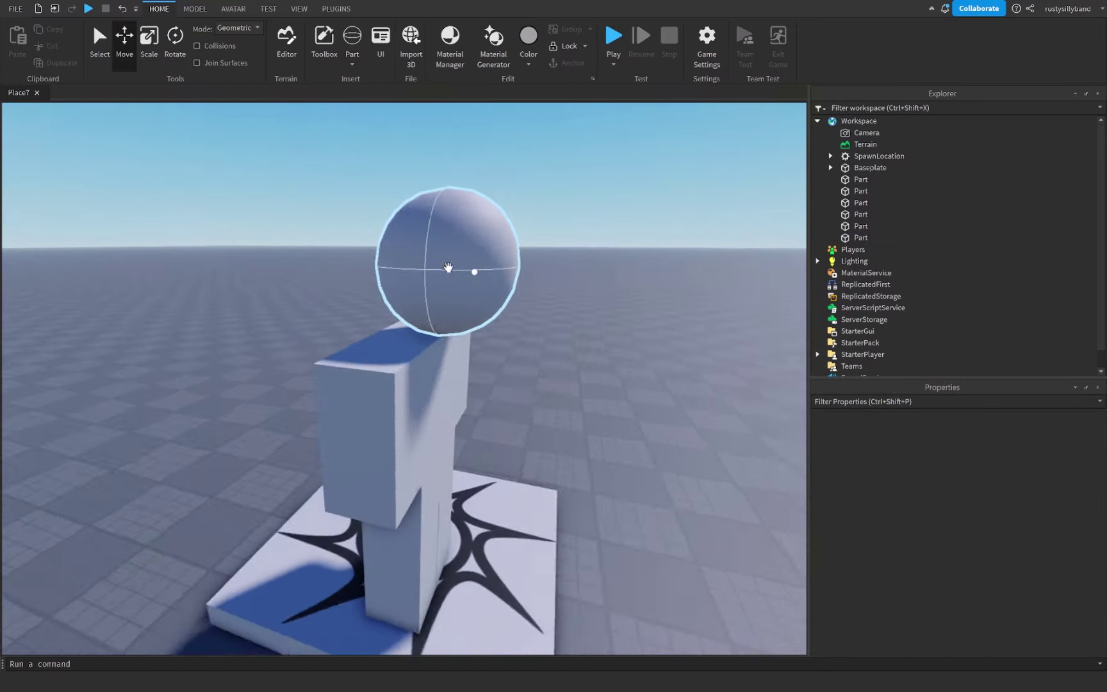
{"action": "left_click", "coordinate": [470, 264]}
{"action": "mouse_move", "coordinate": [475, 279]}
{"action": "left_mouse_down"}
{"action": "mouse_move", "coordinate": [524, 279]}
{"action": "mouse_move", "coordinate": [495, 282]}
{"action": "left_mouse_up"}
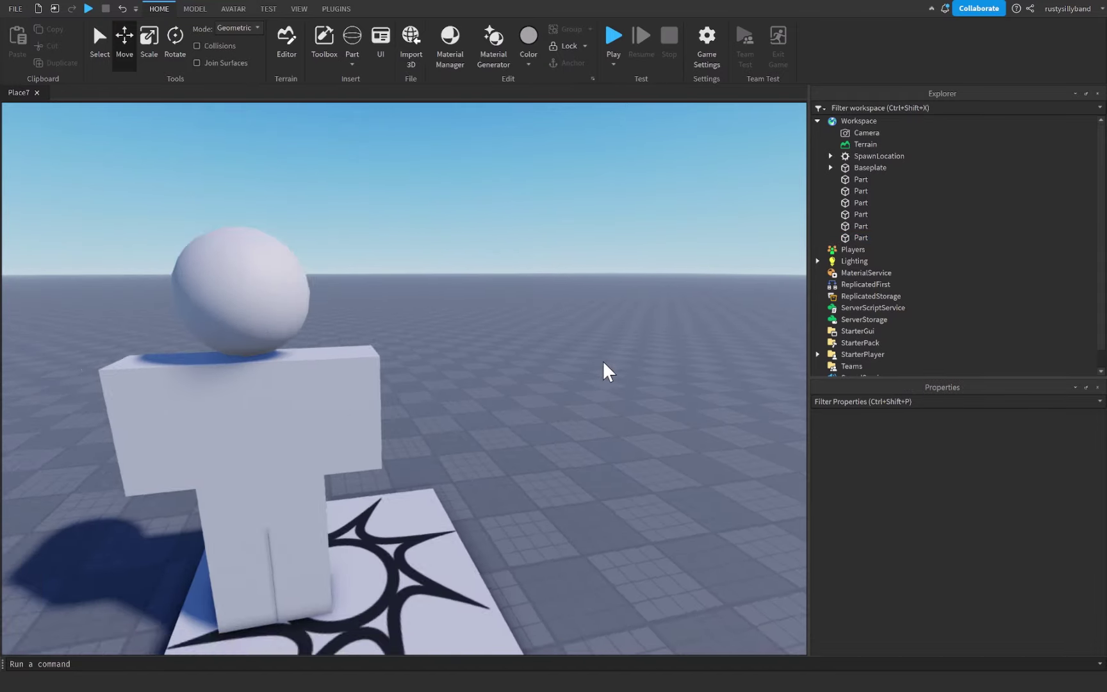
{"action": "scroll", "coordinate": [602, 360], "scroll_direction": "down", "scroll_amount": 3}
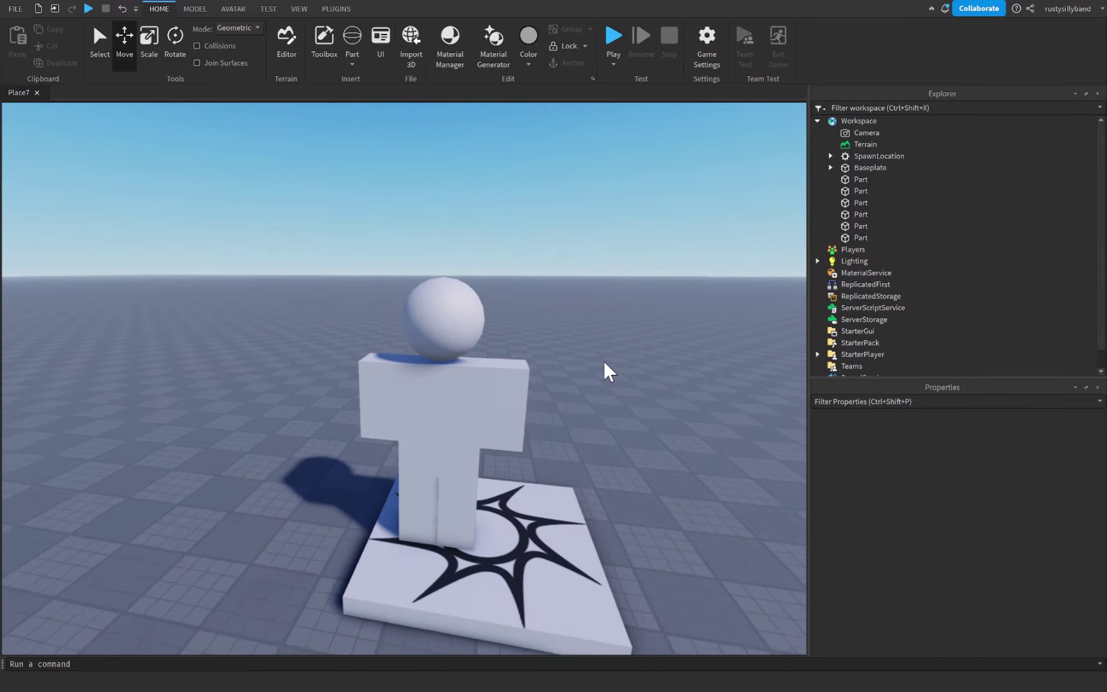
{"action": "scroll", "coordinate": [485, 343], "scroll_direction": "up", "scroll_amount": 3}
{"action": "left_click", "coordinate": [485, 343]}
{"action": "left_click_drag", "start_coordinate": [430, 401], "coordinate": [428, 420]}
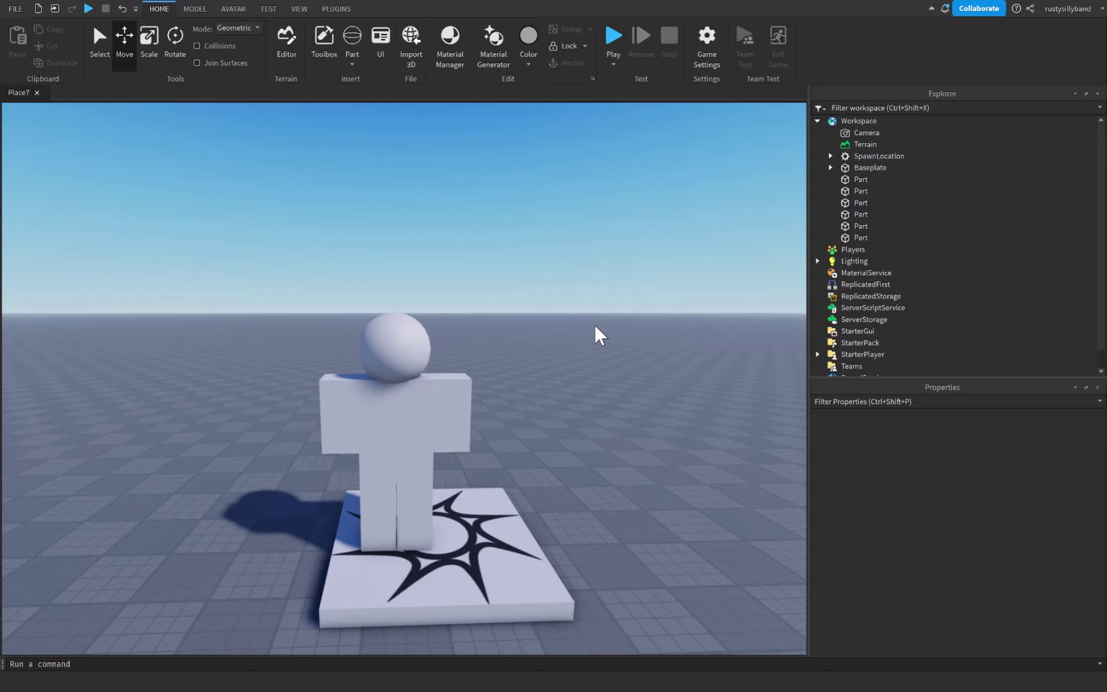
{"action": "scroll", "coordinate": [595, 327], "scroll_direction": "up", "scroll_amount": 2}
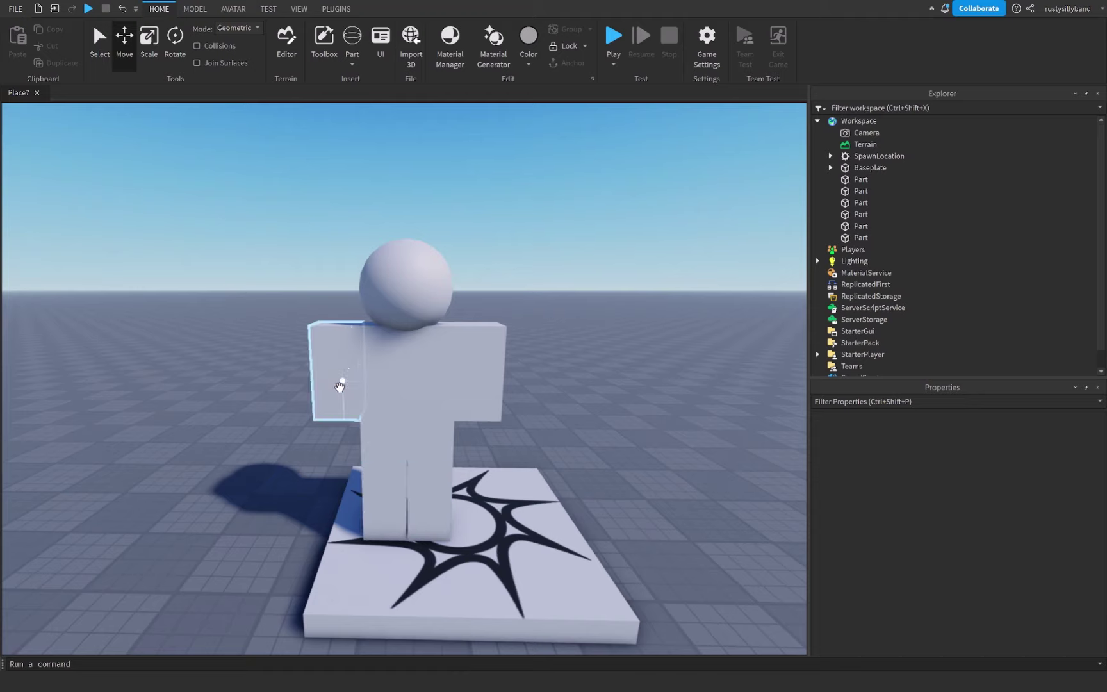
{"action": "left_click", "coordinate": [420, 277]}
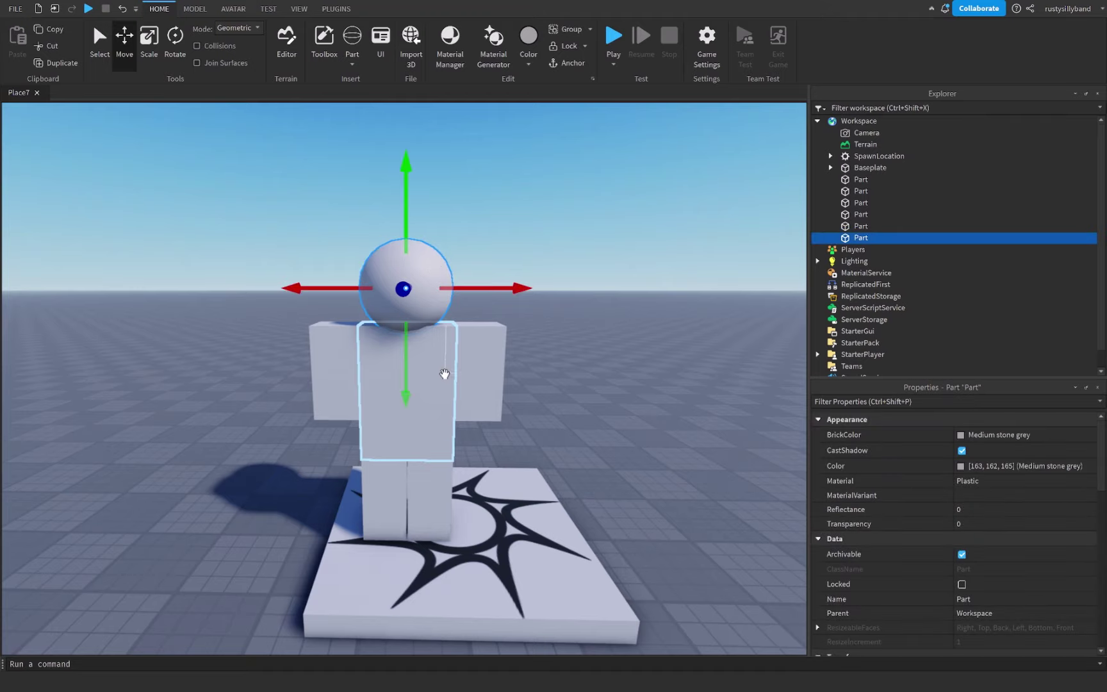
{"action": "left_click", "coordinate": [445, 371]}
{"action": "left_click", "coordinate": [576, 288]}
{"action": "left_click", "coordinate": [385, 260]}
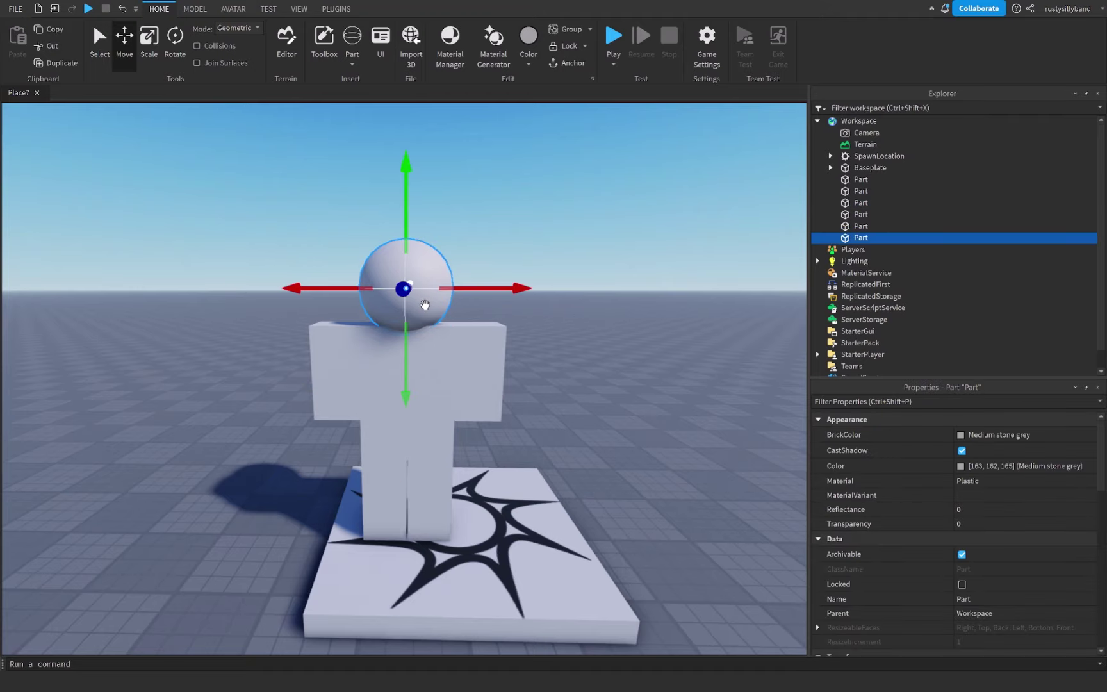
{"action": "left_click", "coordinate": [216, 190]}
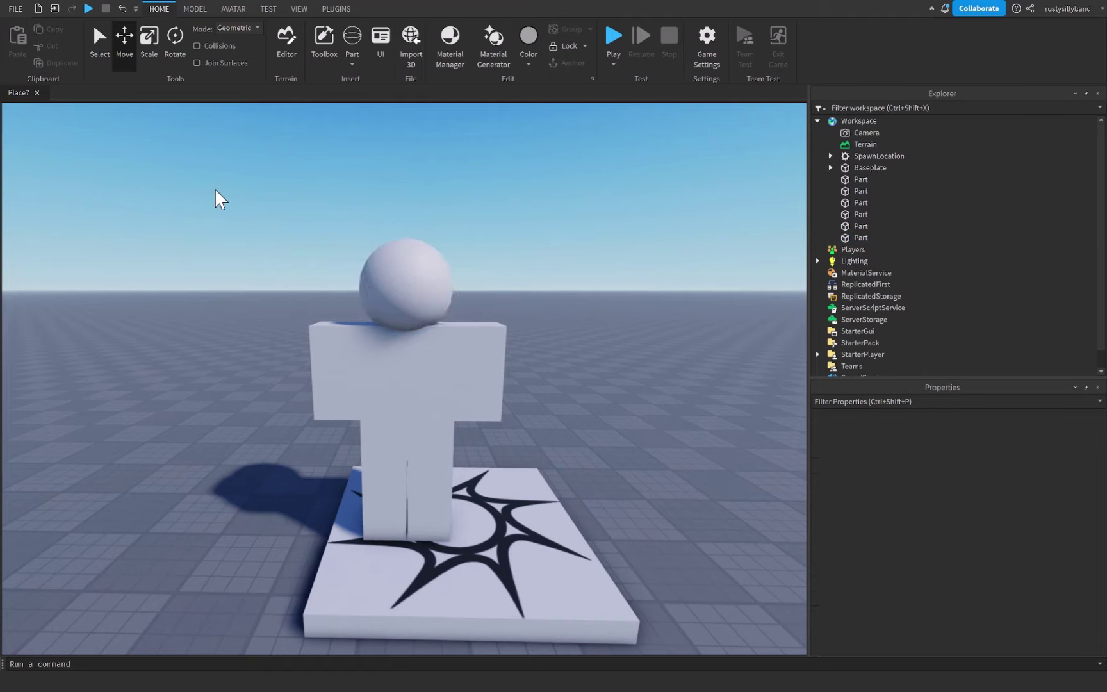
{"action": "left_click_drag", "start_coordinate": [190, 168], "coordinate": [623, 484]}
{"action": "left_click", "coordinate": [652, 392]}
{"action": "left_click", "coordinate": [420, 479]}
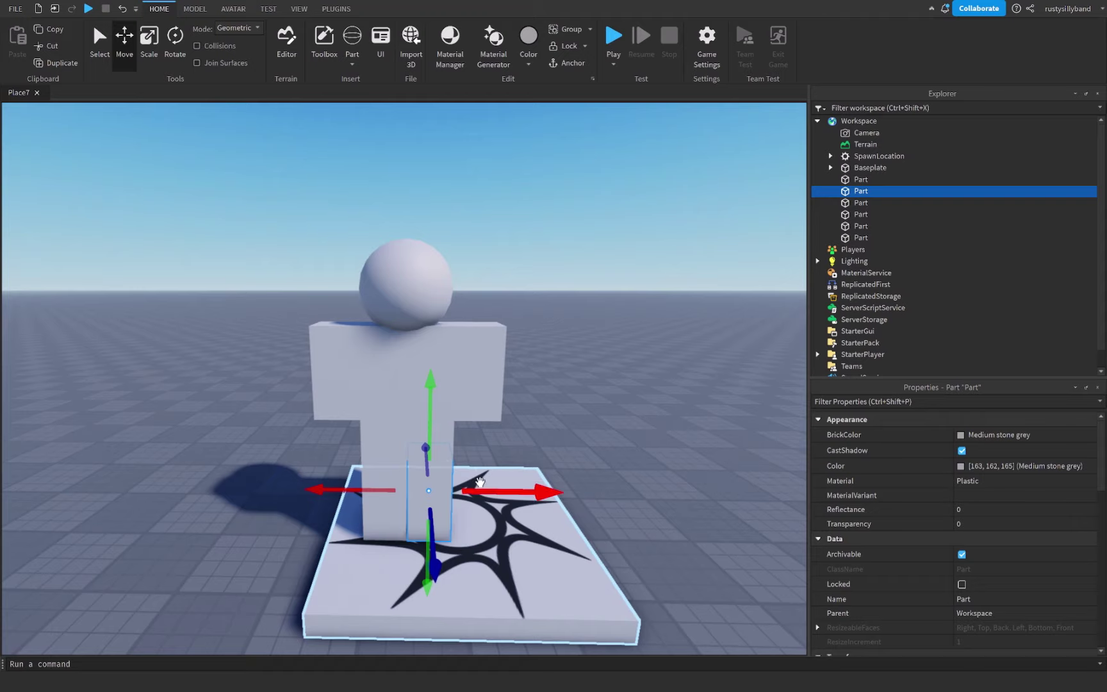
Rename the two leg parts LeftLeg and RightLeg
{"action": "key", "text": "F2"}
{"action": "type", "text": "LeftKe"}
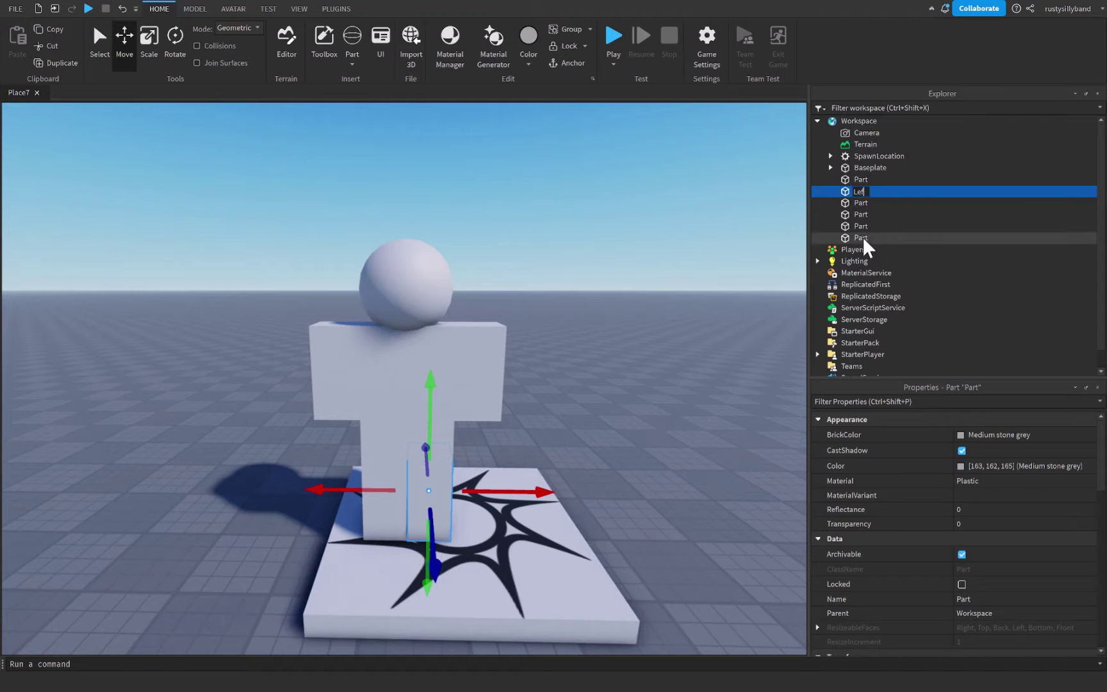
{"action": "key", "text": "BackSpace"}
{"action": "key", "text": "BackSpace"}
{"action": "type", "text": "Leg"}
{"action": "key", "text": "Return"}
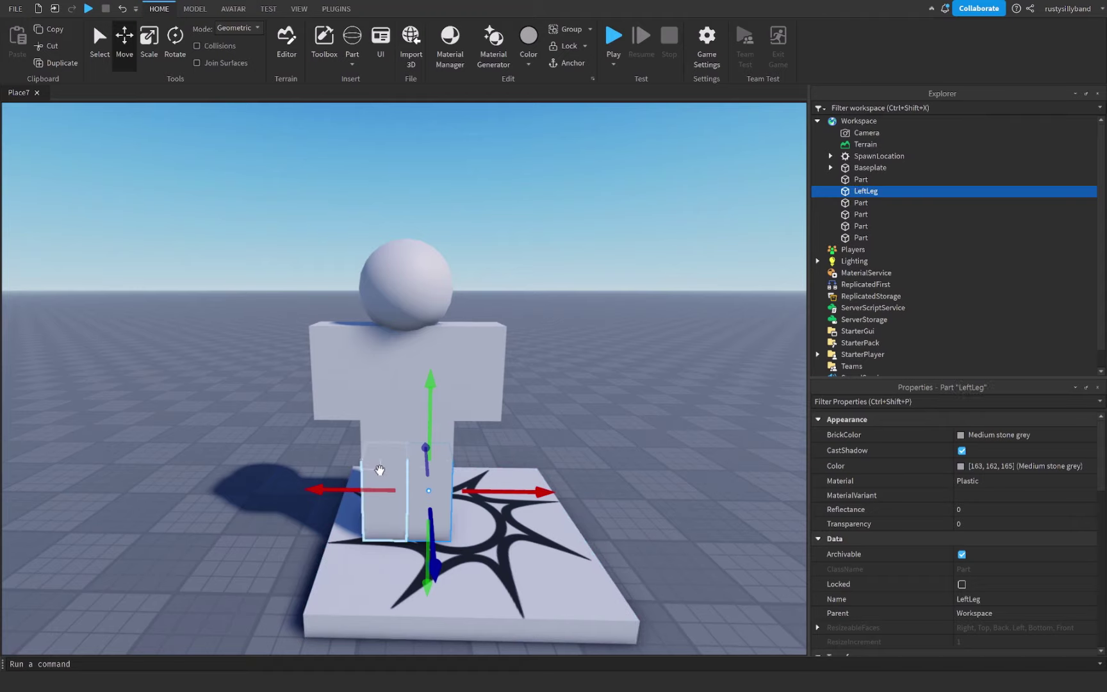
{"action": "left_click", "coordinate": [379, 474]}
{"action": "key", "text": "F2"}
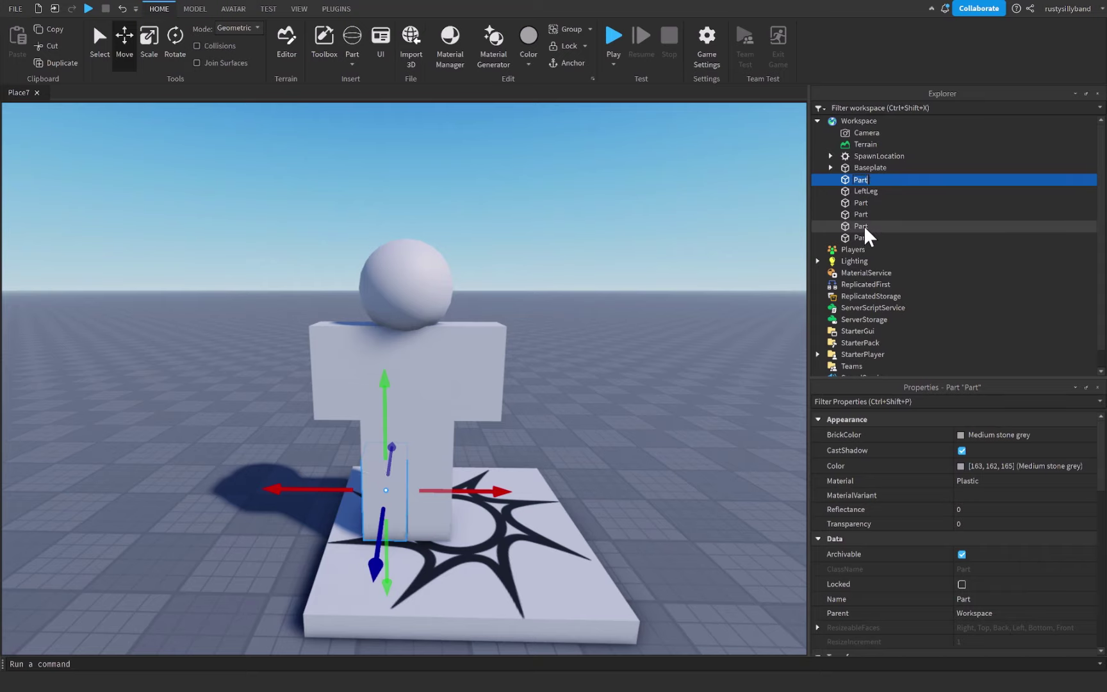
{"action": "type", "text": "RightLeg"}
{"action": "key", "text": "Return"}
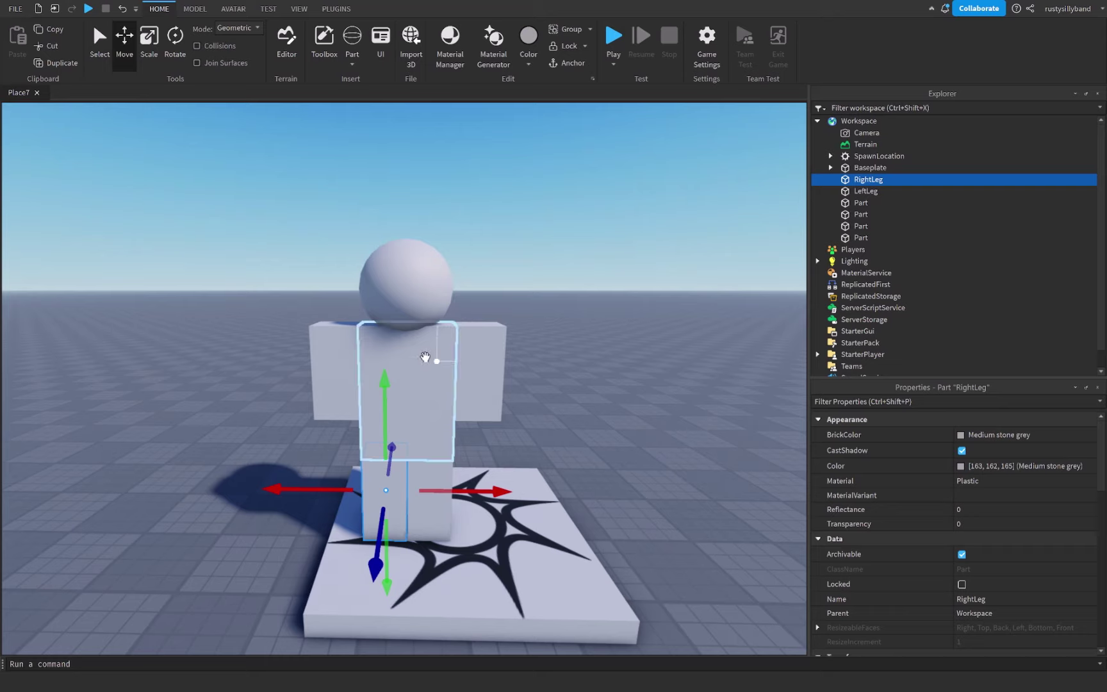
Rename the centre part Torso and select the head sphere
{"action": "left_click", "coordinate": [438, 383]}
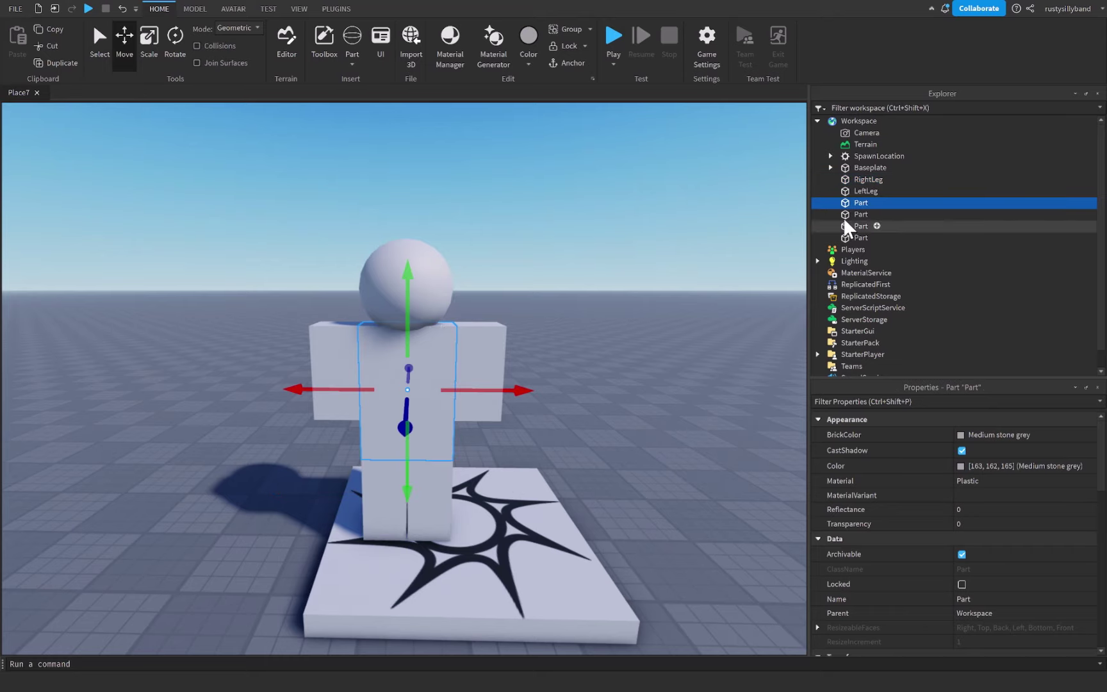
{"action": "type", "text": "Torso"}
{"action": "key", "text": "Return"}
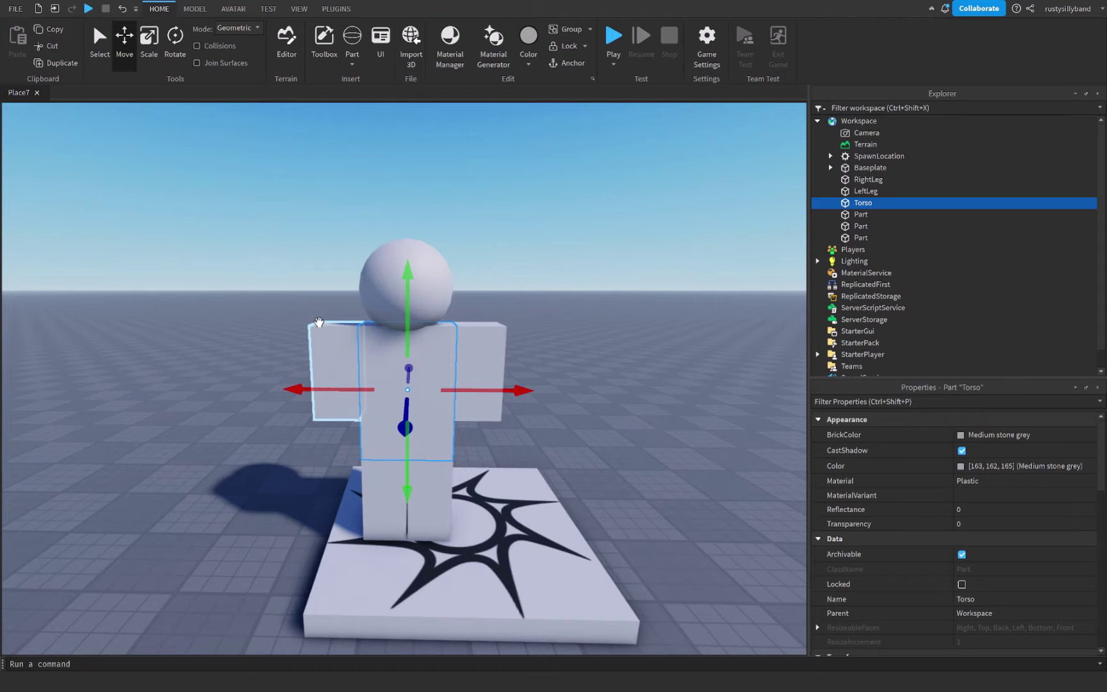
{"action": "left_click", "coordinate": [446, 269]}
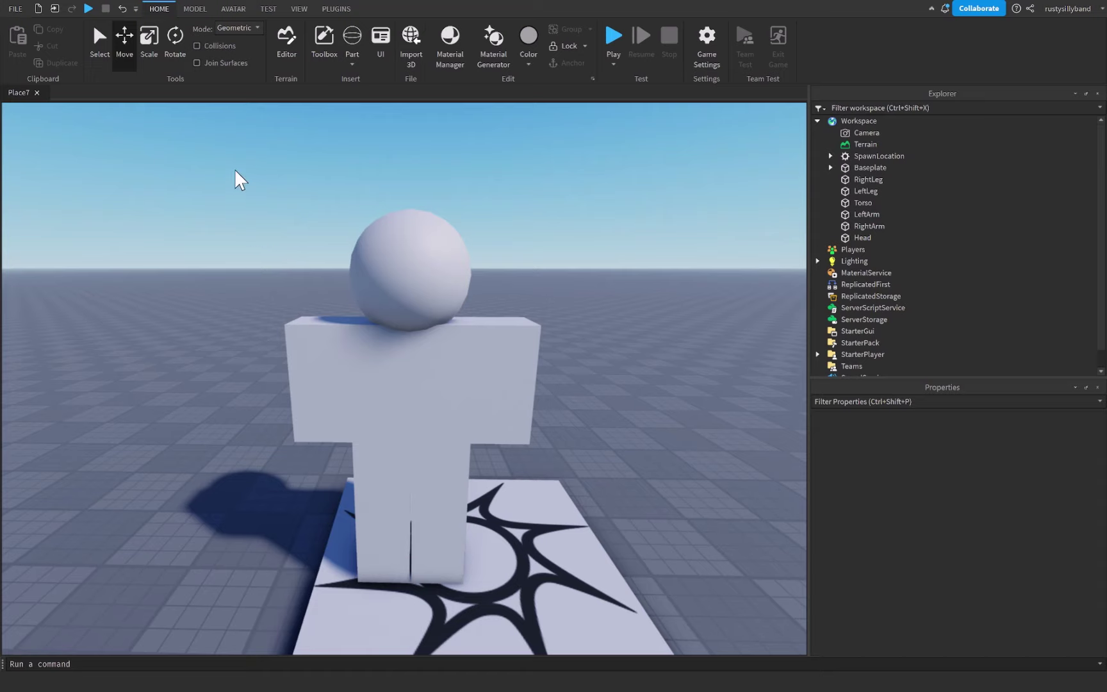
Select all six parts: right arm, torso, left arm, both legs and head
{"action": "left_click_drag", "start_coordinate": [318, 241], "coordinate": [617, 542]}
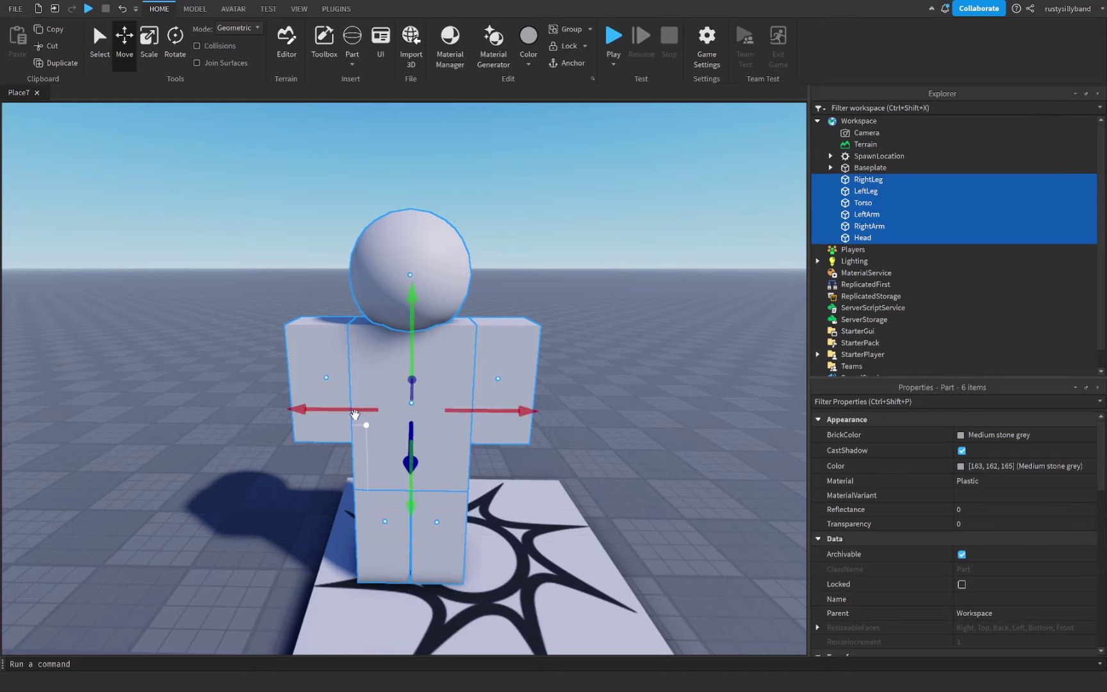
{"action": "left_click", "coordinate": [556, 360]}
{"action": "left_click", "coordinate": [534, 367]}
{"action": "left_click", "coordinate": [383, 346], "text": "ctrl"}
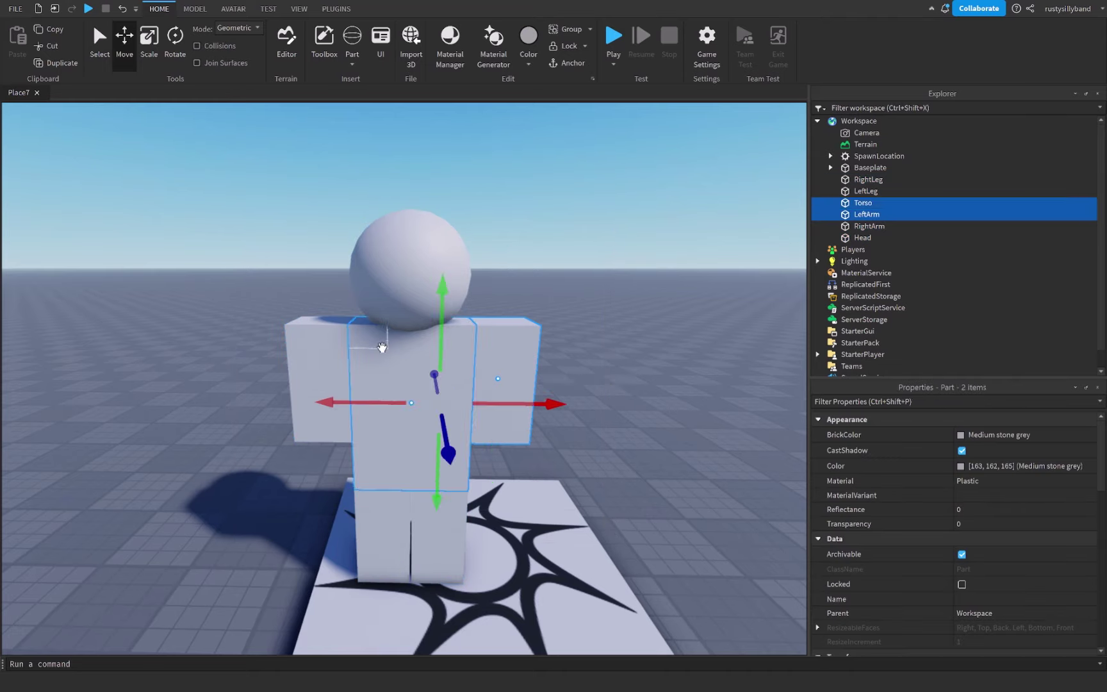
{"action": "left_click", "coordinate": [315, 397], "text": "ctrl"}
{"action": "left_click", "coordinate": [371, 524], "text": "ctrl"}
{"action": "left_click", "coordinate": [456, 492], "text": "ctrl"}
{"action": "left_click", "coordinate": [436, 314], "text": "ctrl"}
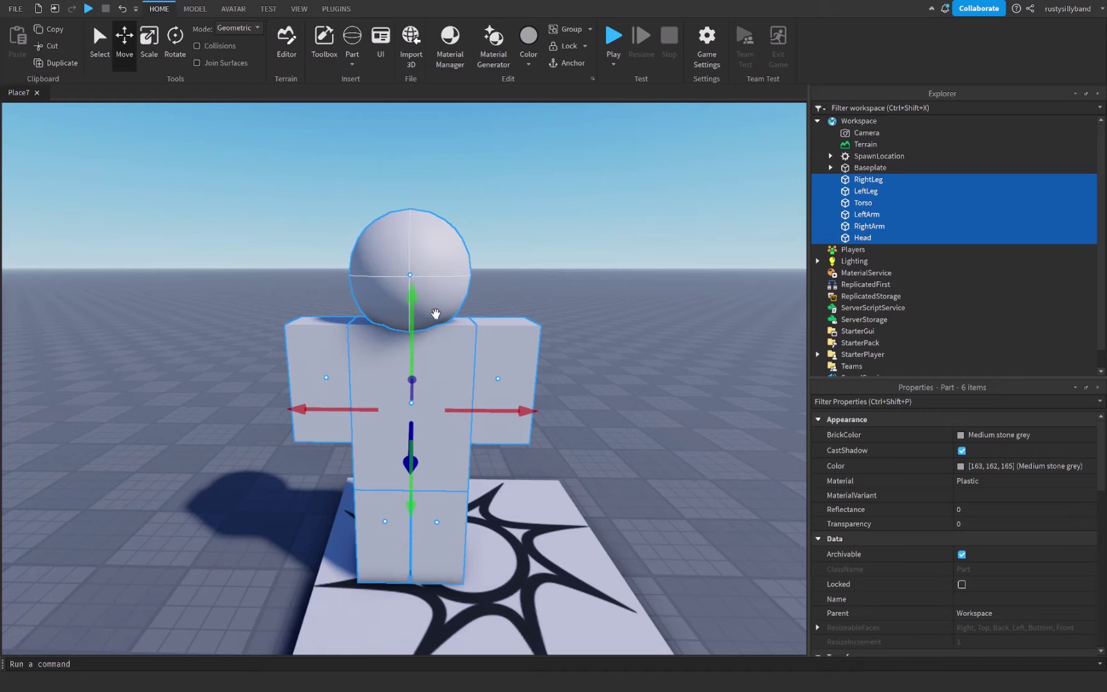
Group the selection as a Model, expand it and select Torso
{"action": "right_click", "coordinate": [380, 307]}
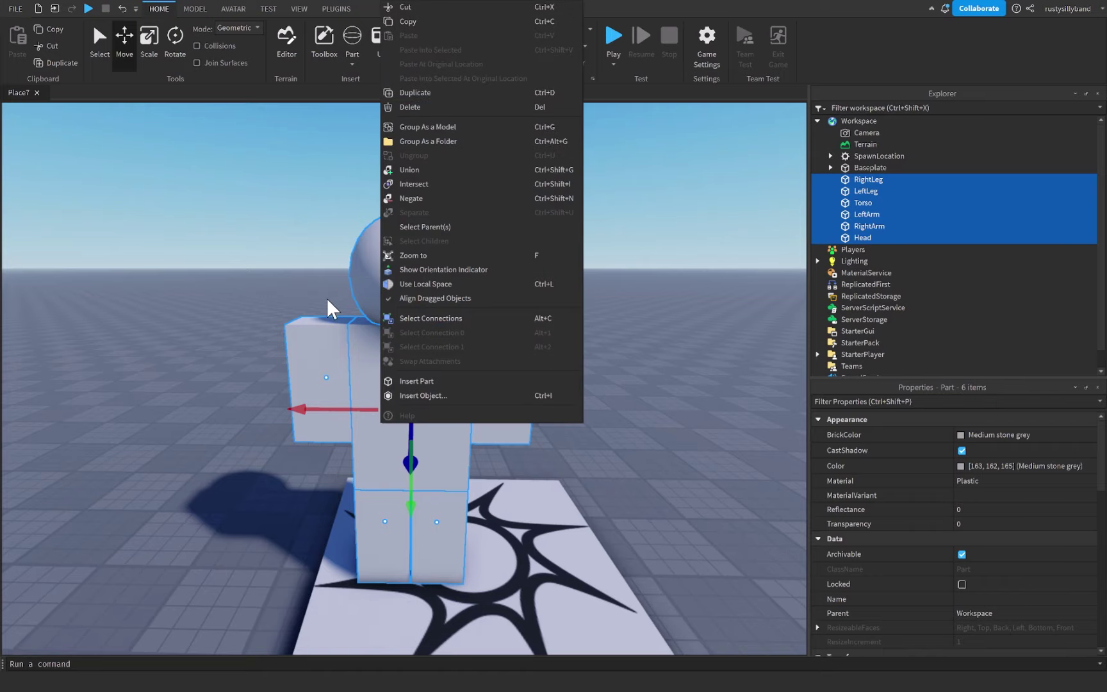
{"action": "left_click", "coordinate": [427, 127]}
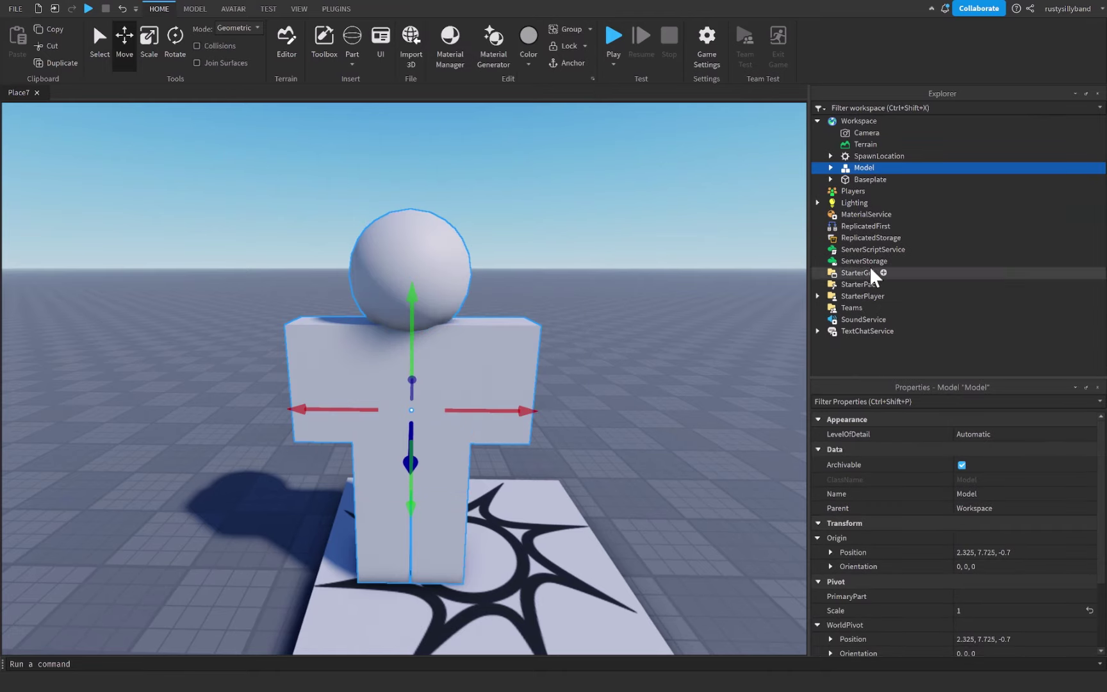
{"action": "mouse_move", "coordinate": [858, 167]}
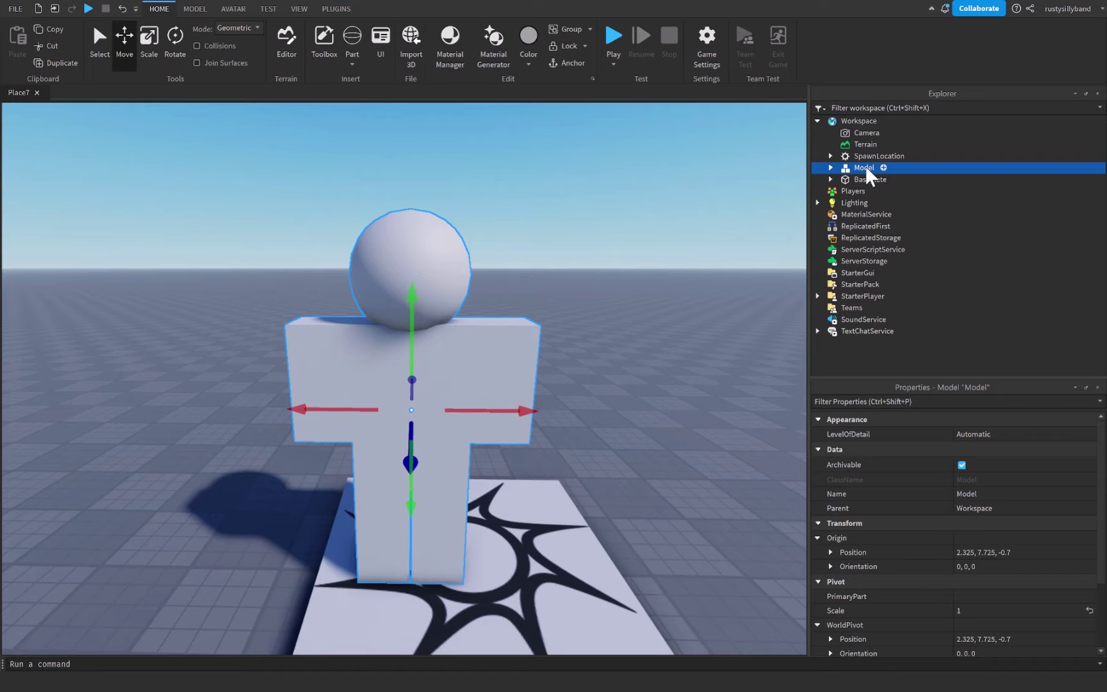
{"action": "left_click", "coordinate": [830, 167]}
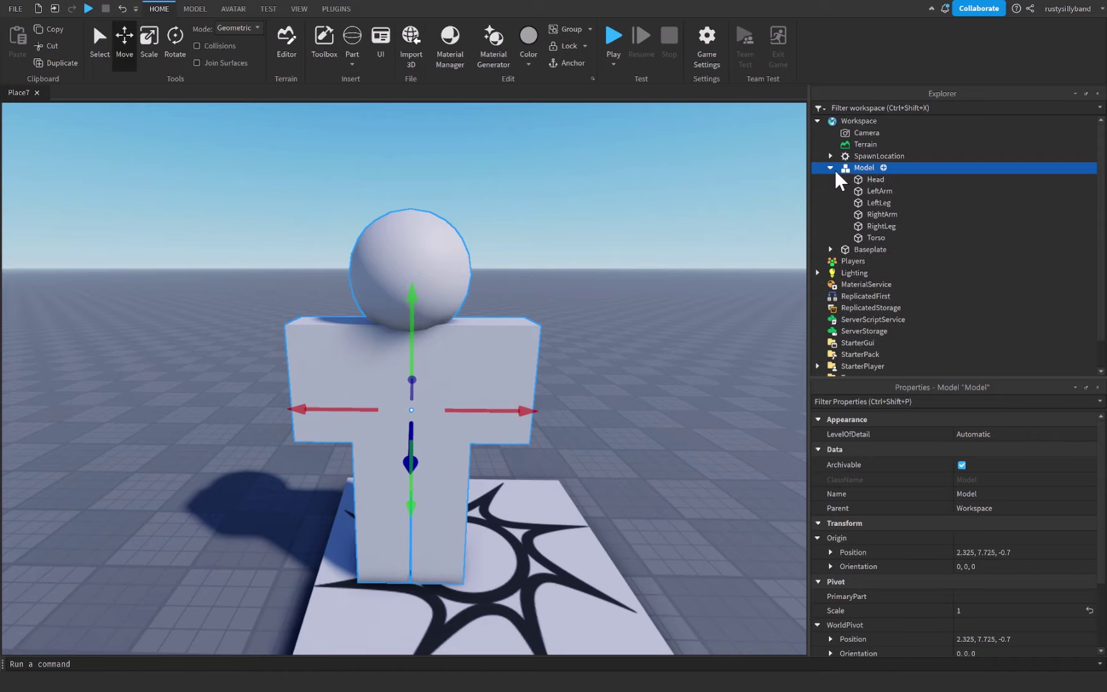
{"action": "left_click", "coordinate": [874, 238]}
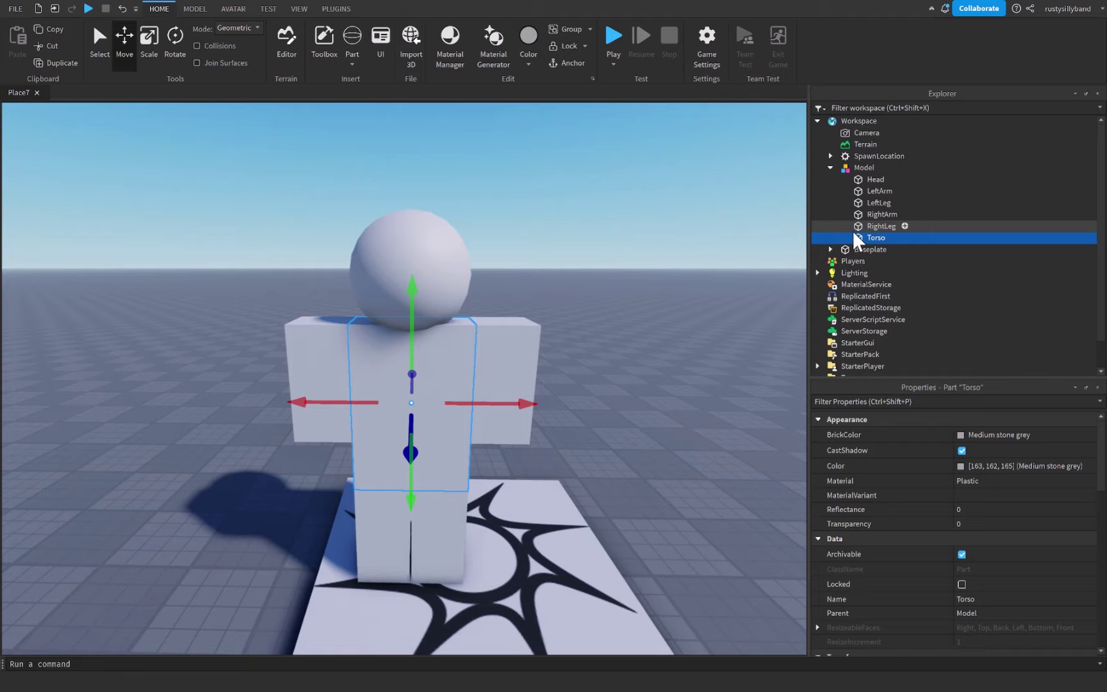
Duplicate the Torso and rename the copy HumanoidRootPart
{"action": "key", "text": "ctrl+d"}
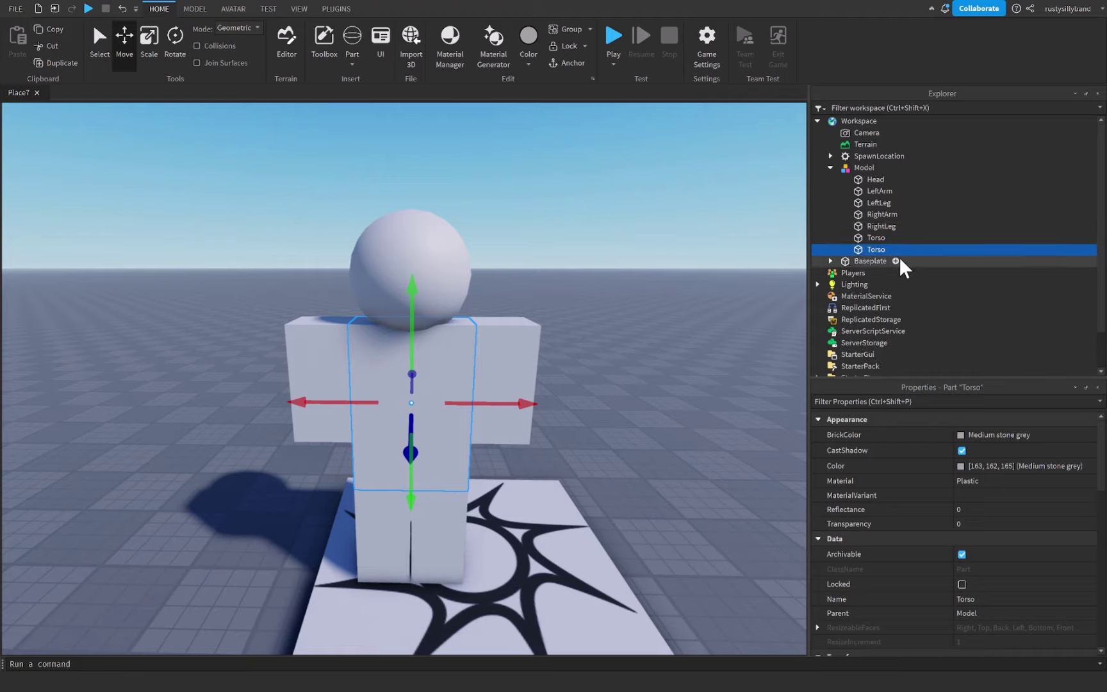
{"action": "left_click", "coordinate": [866, 247]}
{"action": "left_click", "coordinate": [745, 232]}
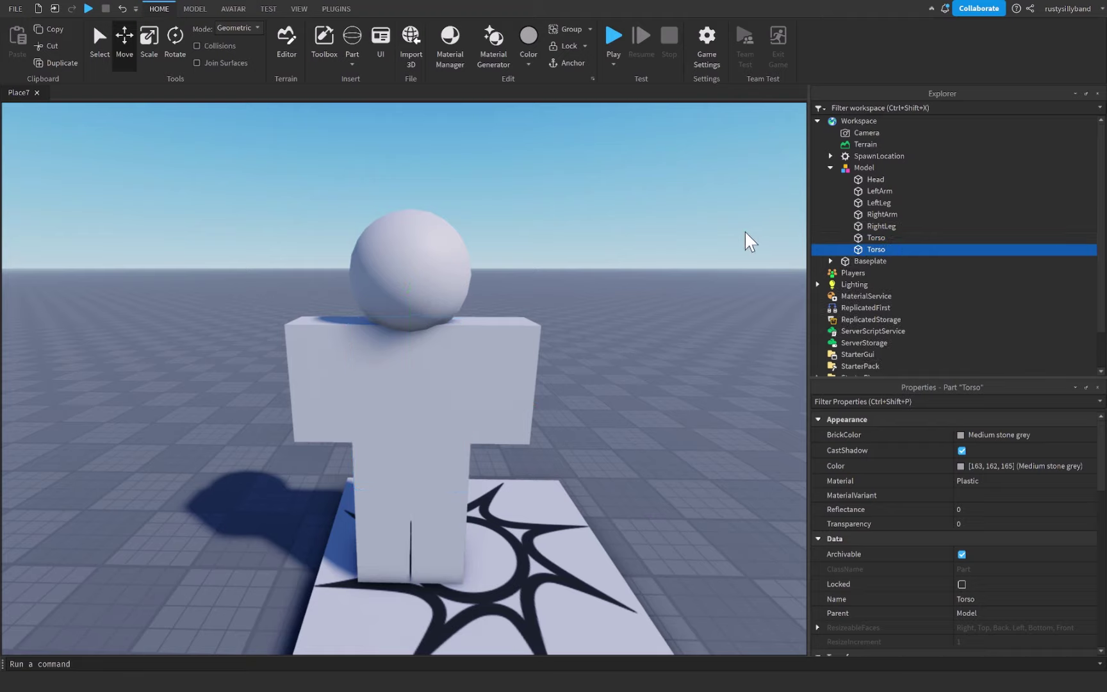
{"action": "left_click", "coordinate": [750, 242]}
{"action": "left_click", "coordinate": [870, 250]}
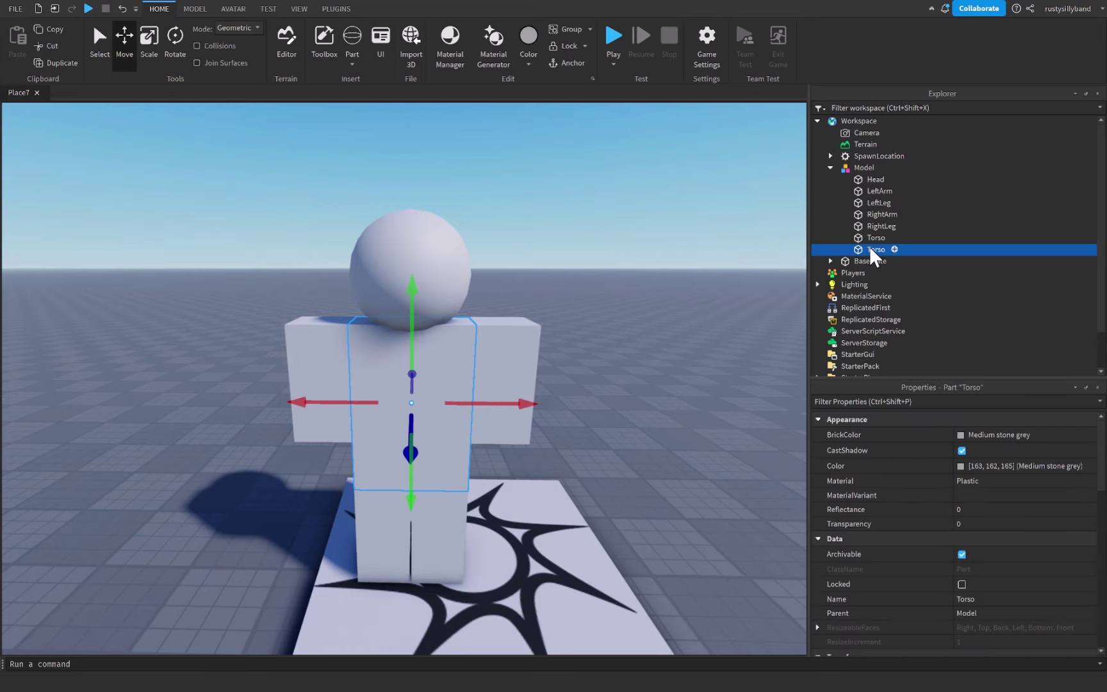
{"action": "left_click", "coordinate": [874, 250]}
{"action": "type", "text": "Huma"}
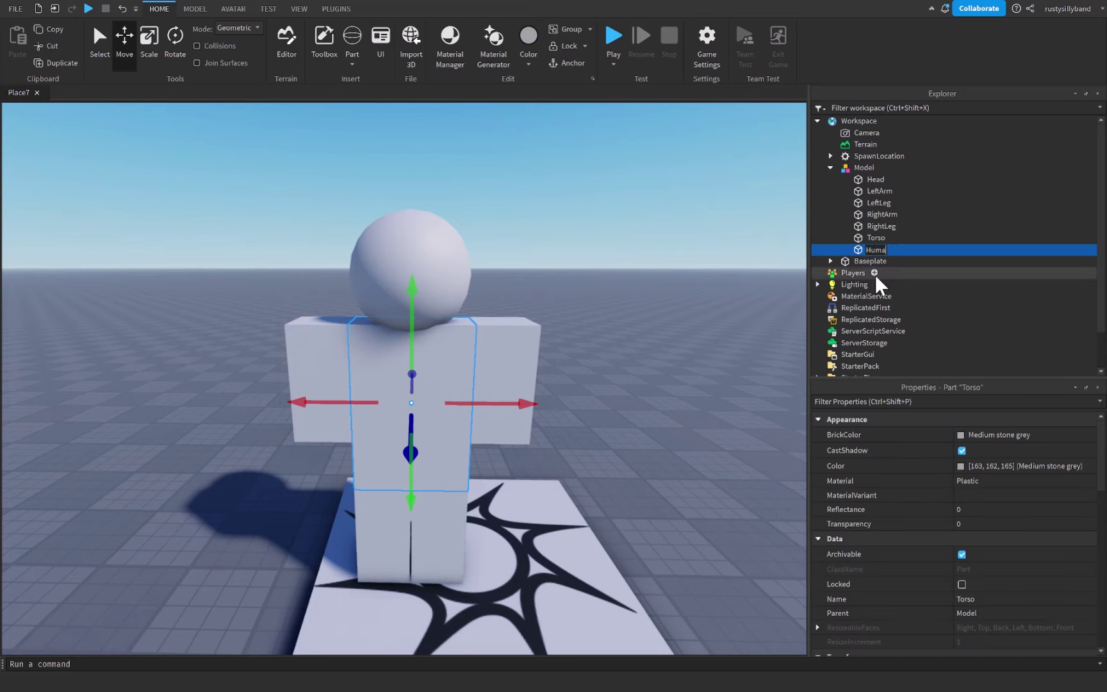
{"action": "type", "text": "noidRootPart"}
{"action": "key", "text": "Return"}
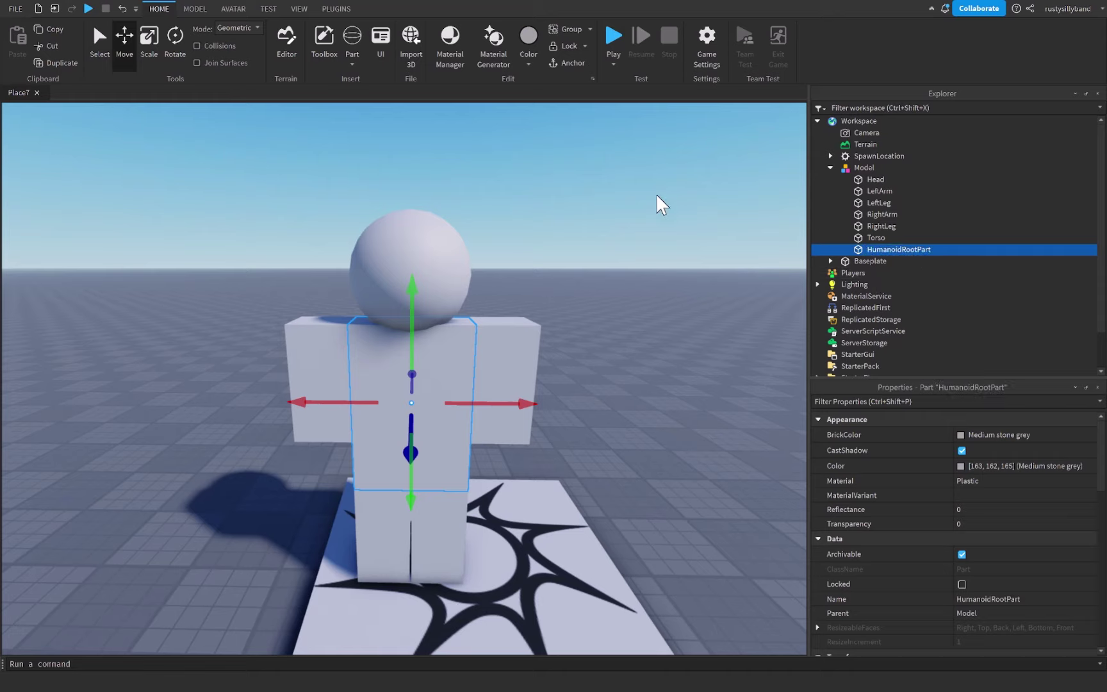
Set HumanoidRootPart's Transparency to 1, then select the Model
{"action": "left_click", "coordinate": [984, 524]}
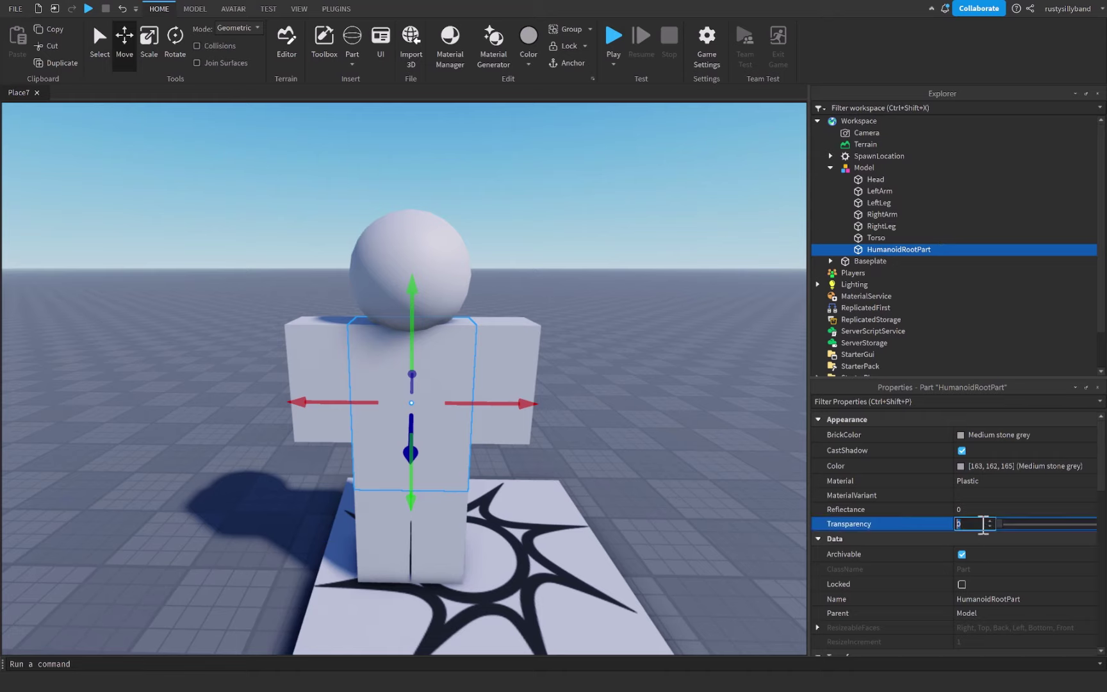
{"action": "type", "text": "1"}
{"action": "key", "text": "Return"}
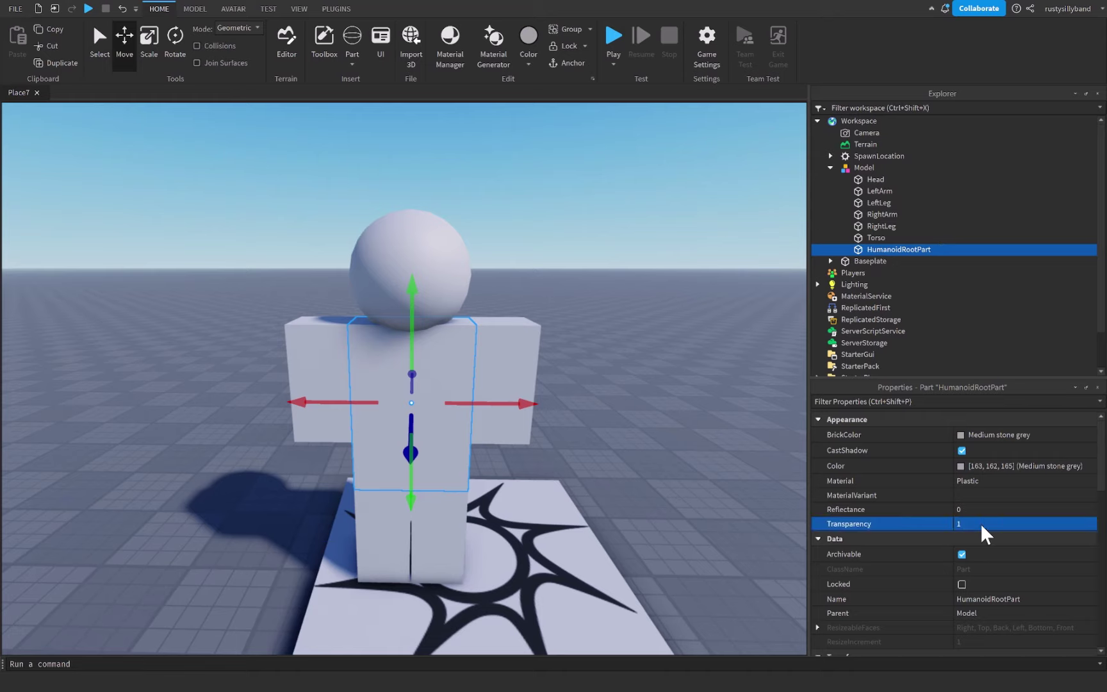
{"action": "scroll", "coordinate": [983, 535], "scroll_direction": "down", "scroll_amount": 3}
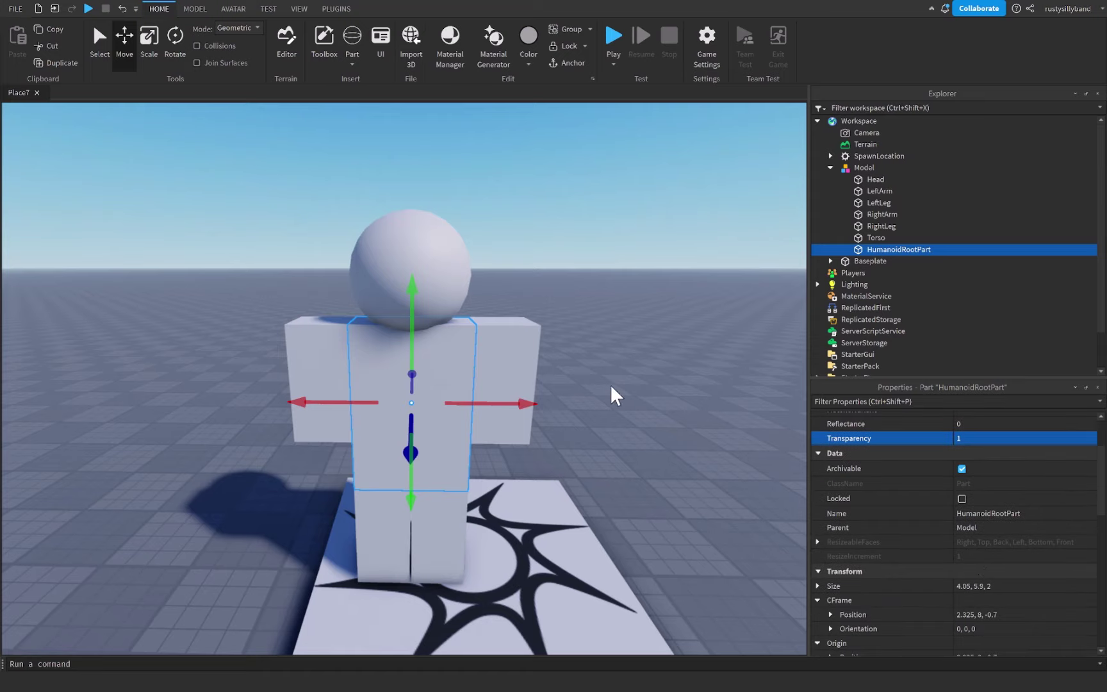
{"action": "left_click", "coordinate": [866, 169]}
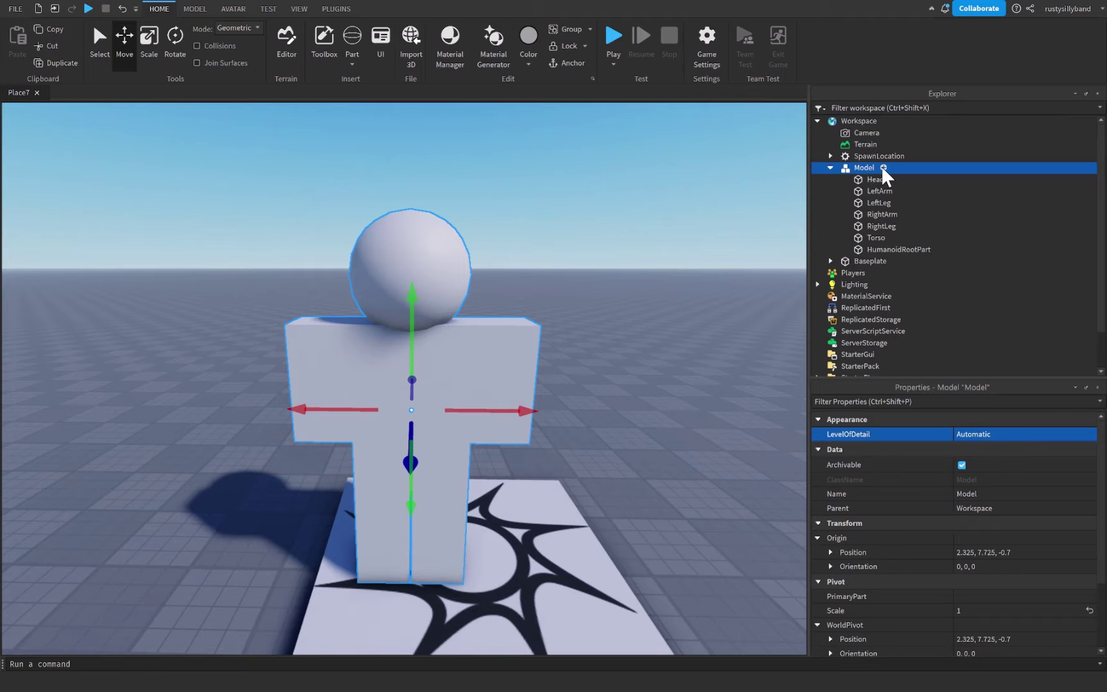
Insert a Humanoid object into Model from the Explorer's insert list, then deselect
{"action": "left_click", "coordinate": [885, 169]}
{"action": "left_click", "coordinate": [854, 218]}
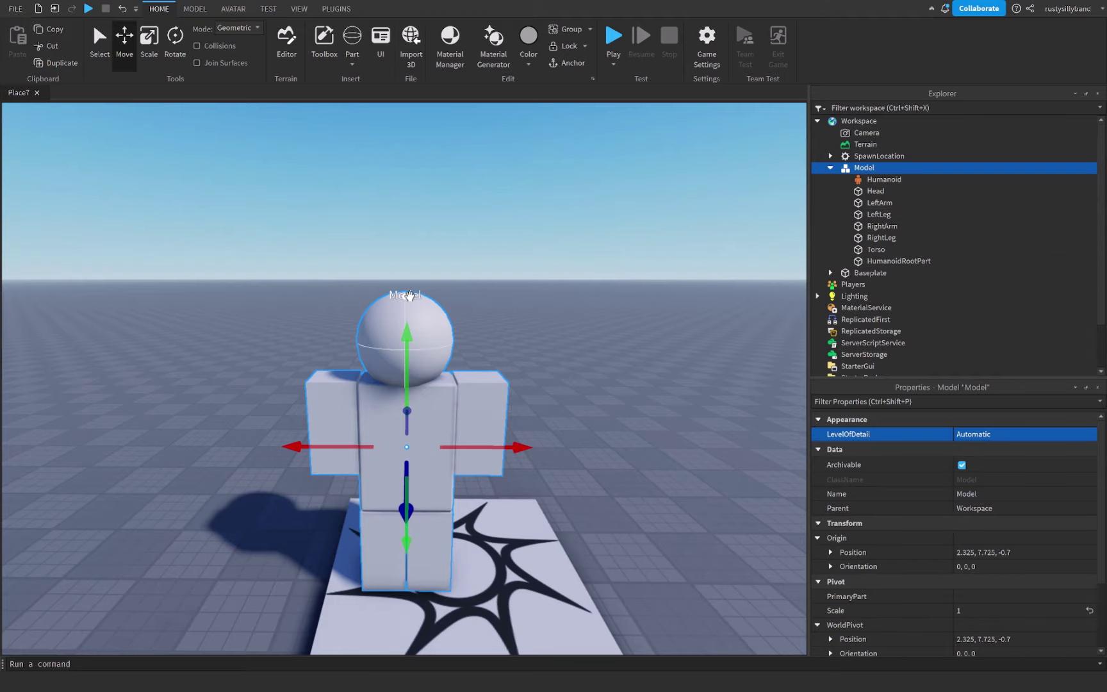
{"action": "scroll", "coordinate": [451, 311], "scroll_direction": "up", "scroll_amount": 3}
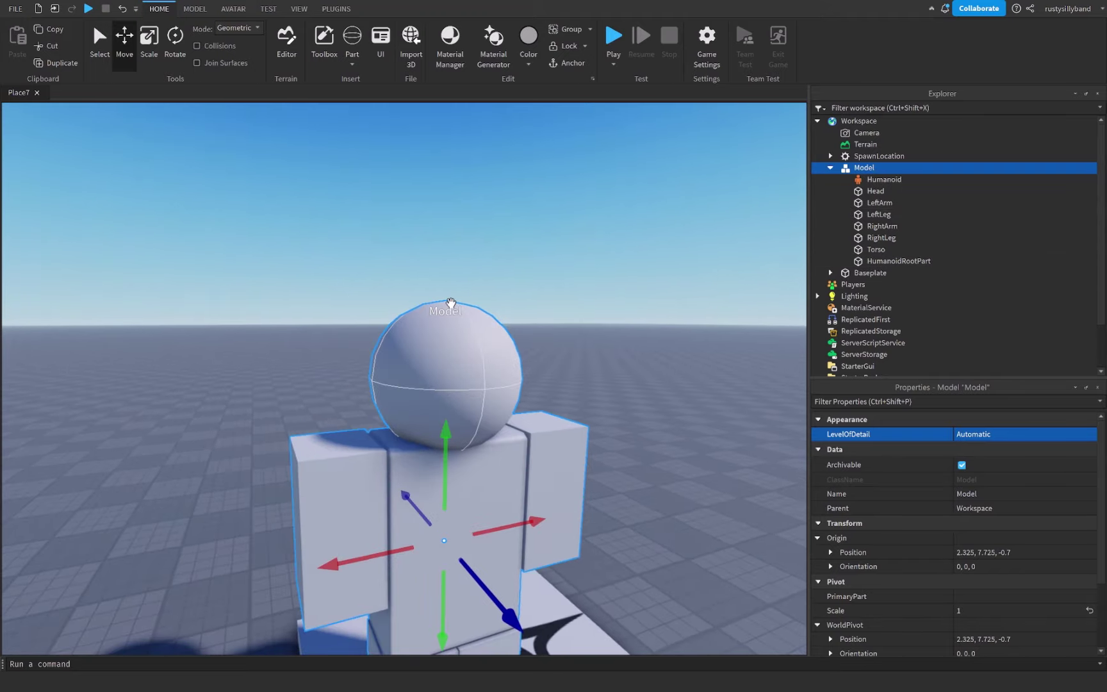
{"action": "scroll", "coordinate": [410, 301], "scroll_direction": "down", "scroll_amount": 4}
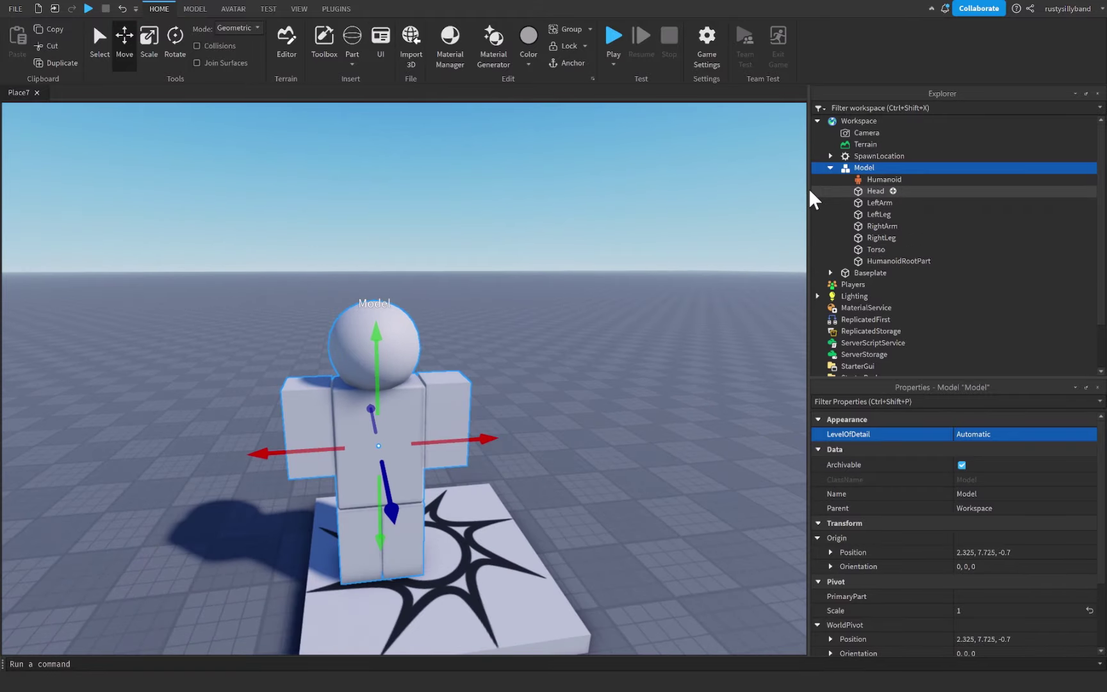
{"action": "left_click", "coordinate": [338, 235]}
{"action": "scroll", "coordinate": [338, 235], "scroll_direction": "up", "scroll_amount": 2}
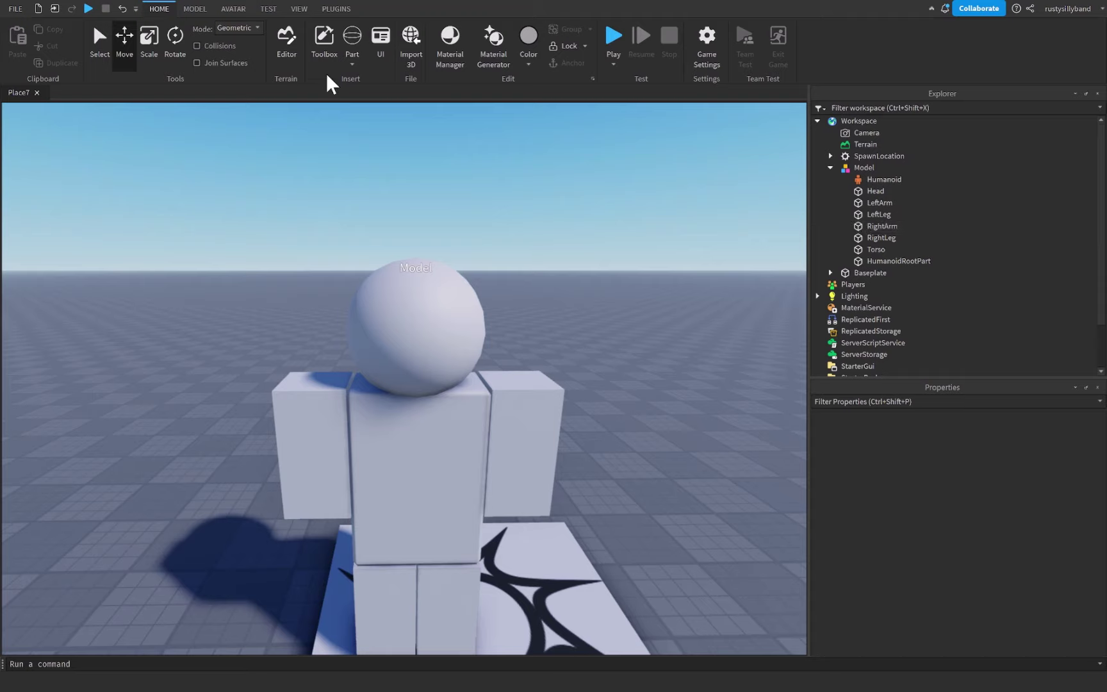
Select Model and launch RigEdit Lite's Edit Rig panel from the Plugins tab
{"action": "left_click", "coordinate": [335, 9]}
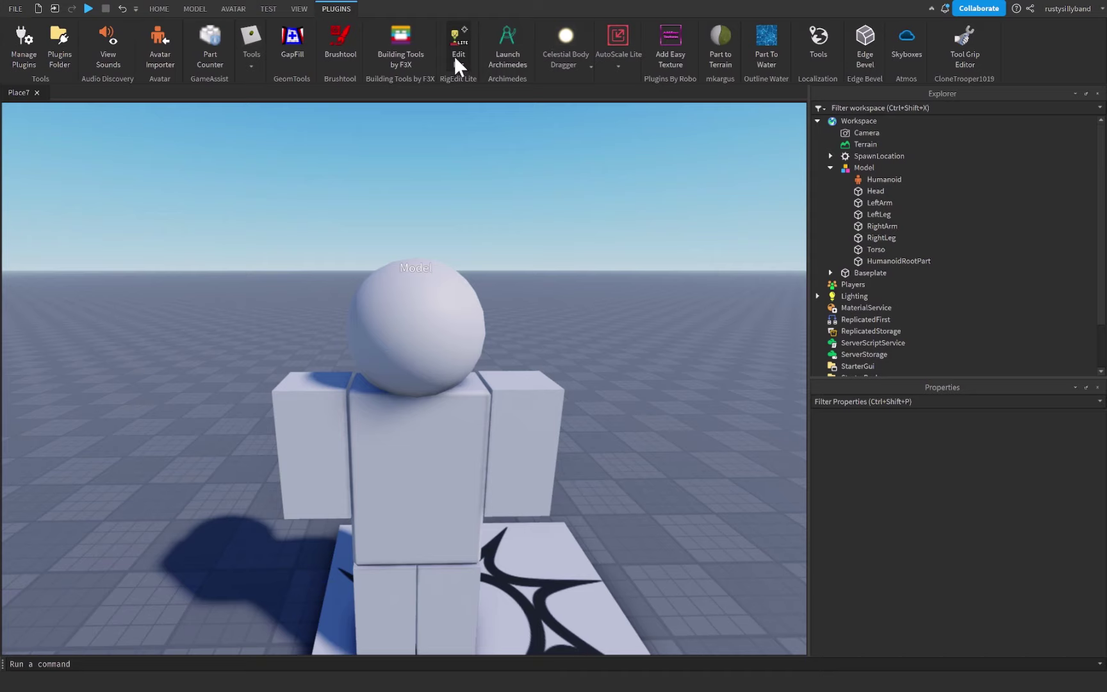
{"action": "left_click", "coordinate": [394, 299]}
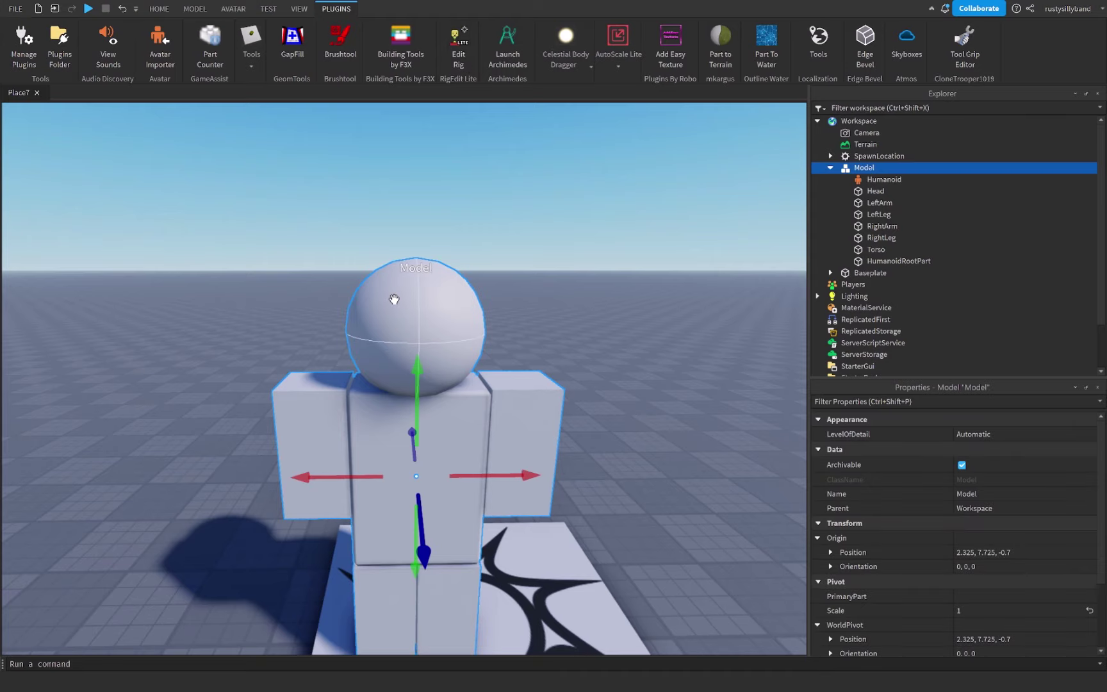
{"action": "left_click", "coordinate": [459, 59]}
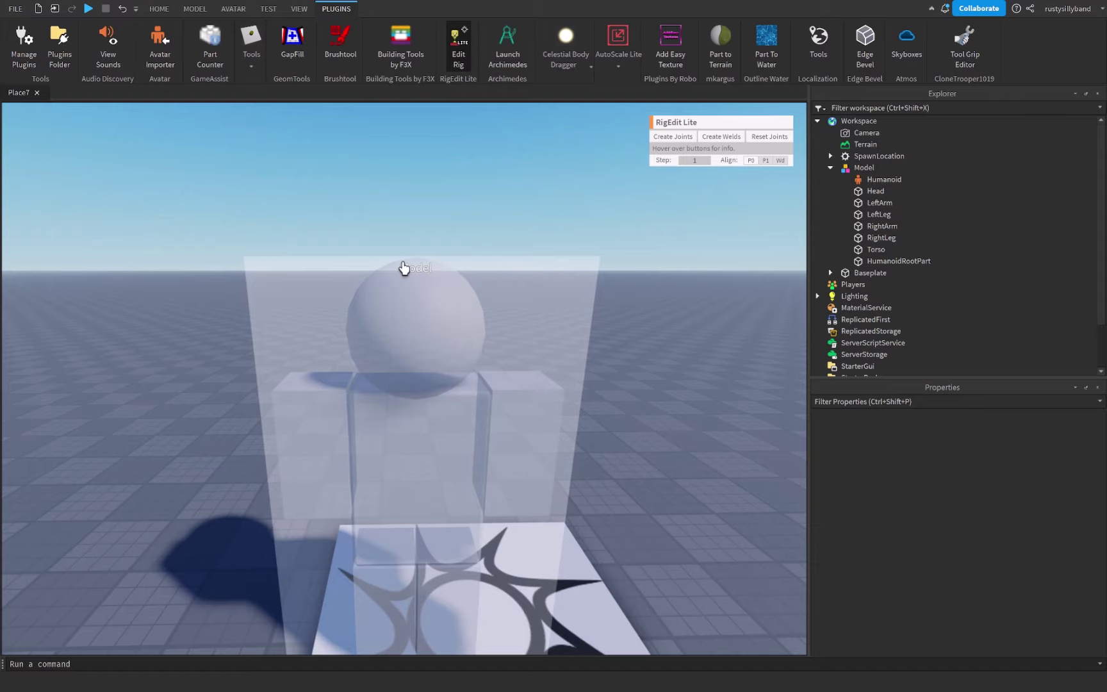
{"action": "scroll", "coordinate": [404, 268], "scroll_direction": "down", "scroll_amount": 2}
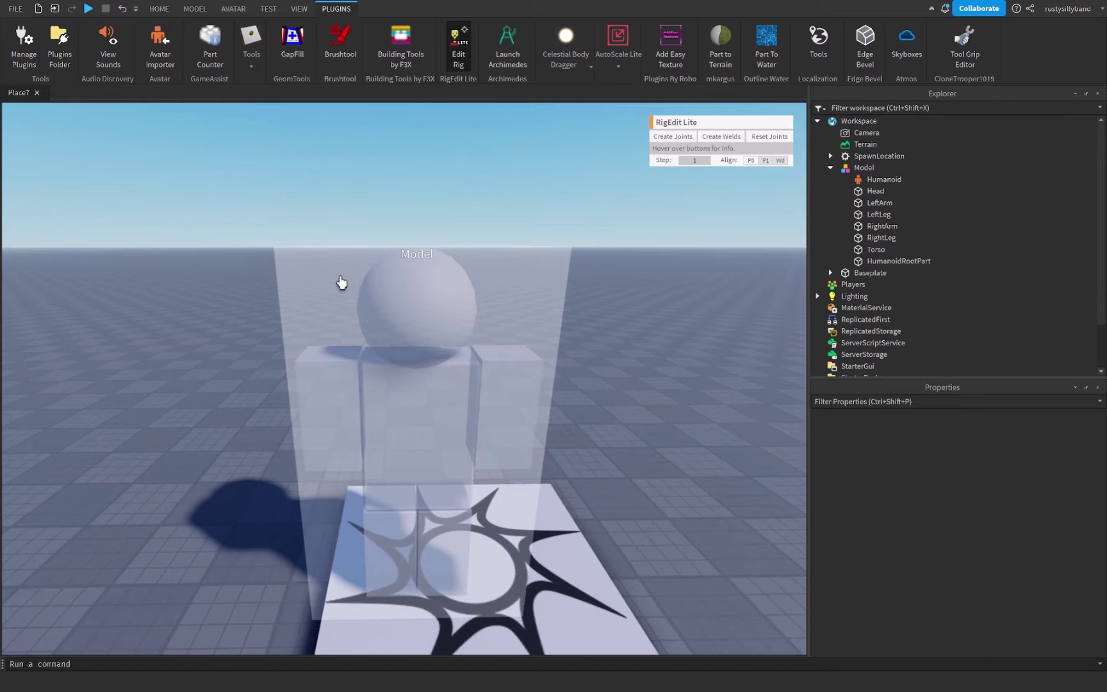
{"action": "right_click_drag", "start_coordinate": [339, 306], "coordinate": [338, 308]}
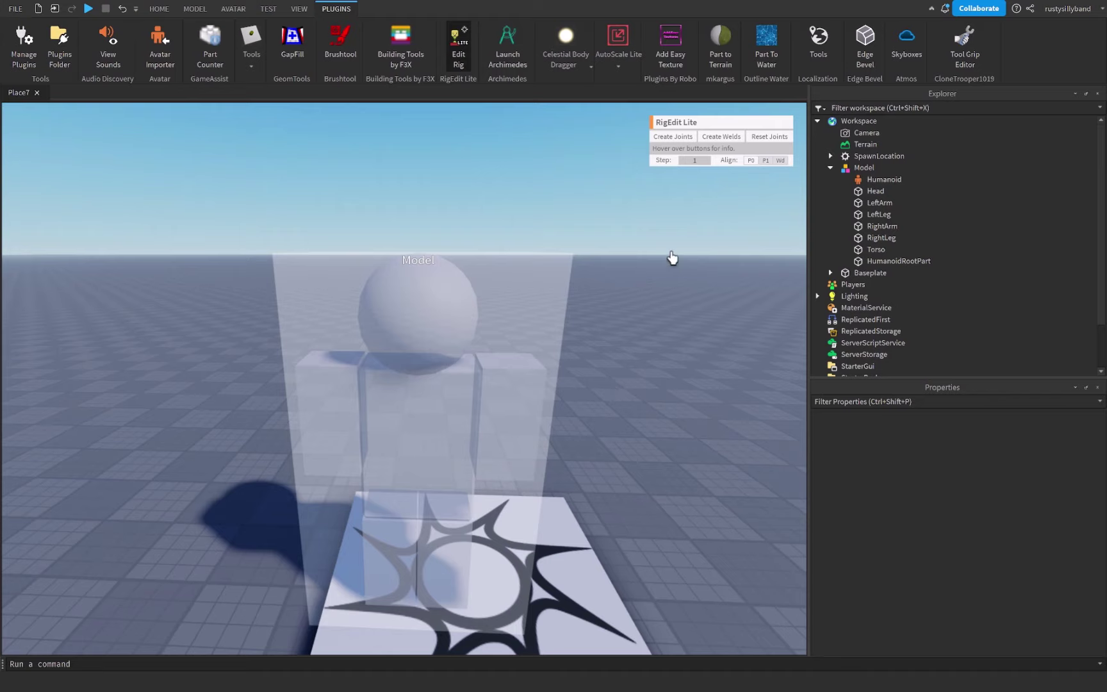
{"action": "mouse_move", "coordinate": [734, 145]}
Create joints linking HumanoidRootPart to Torso, and Torso to RightLeg and RightArm
{"action": "left_click", "coordinate": [871, 261]}
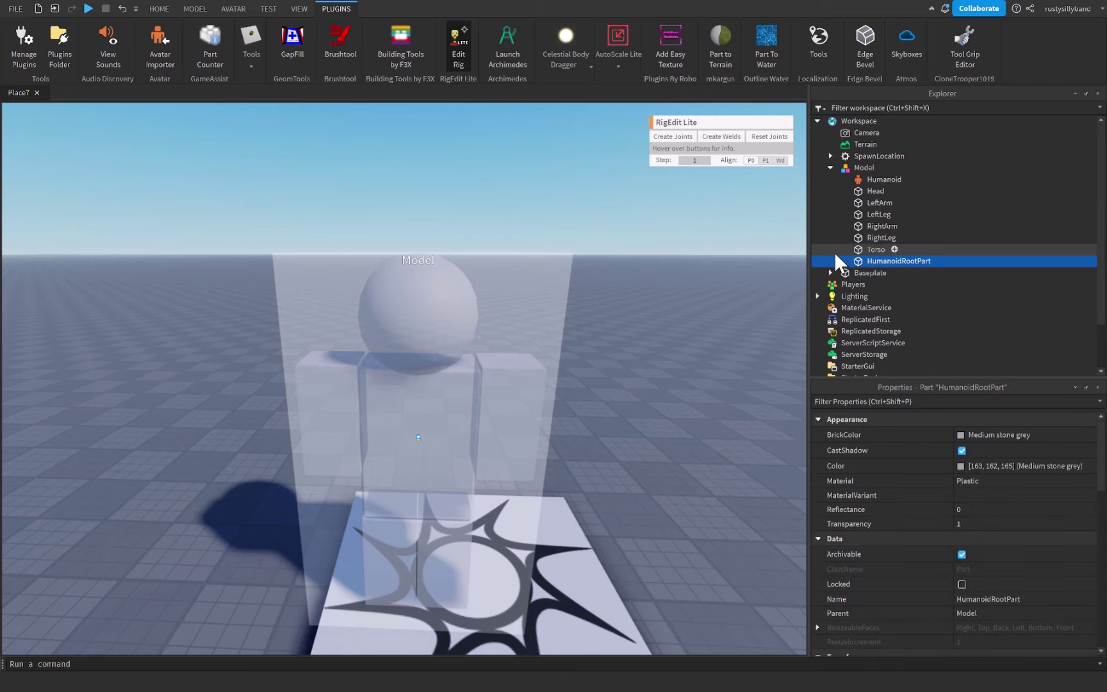
{"action": "left_click", "coordinate": [873, 247], "text": "ctrl"}
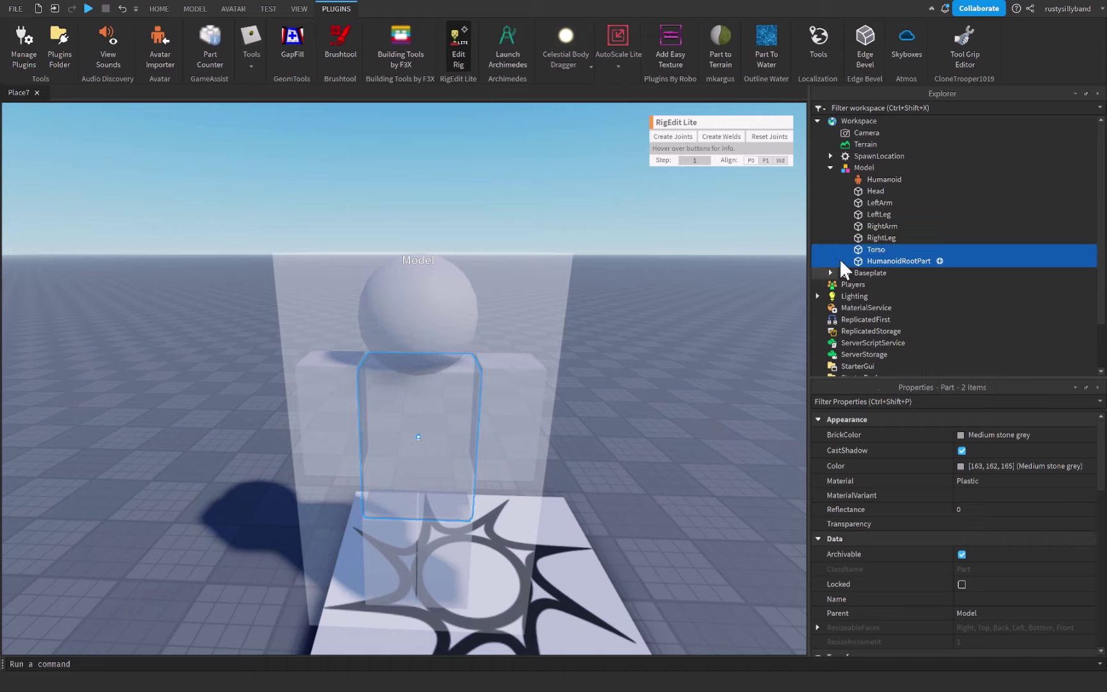
{"action": "left_click", "coordinate": [664, 138]}
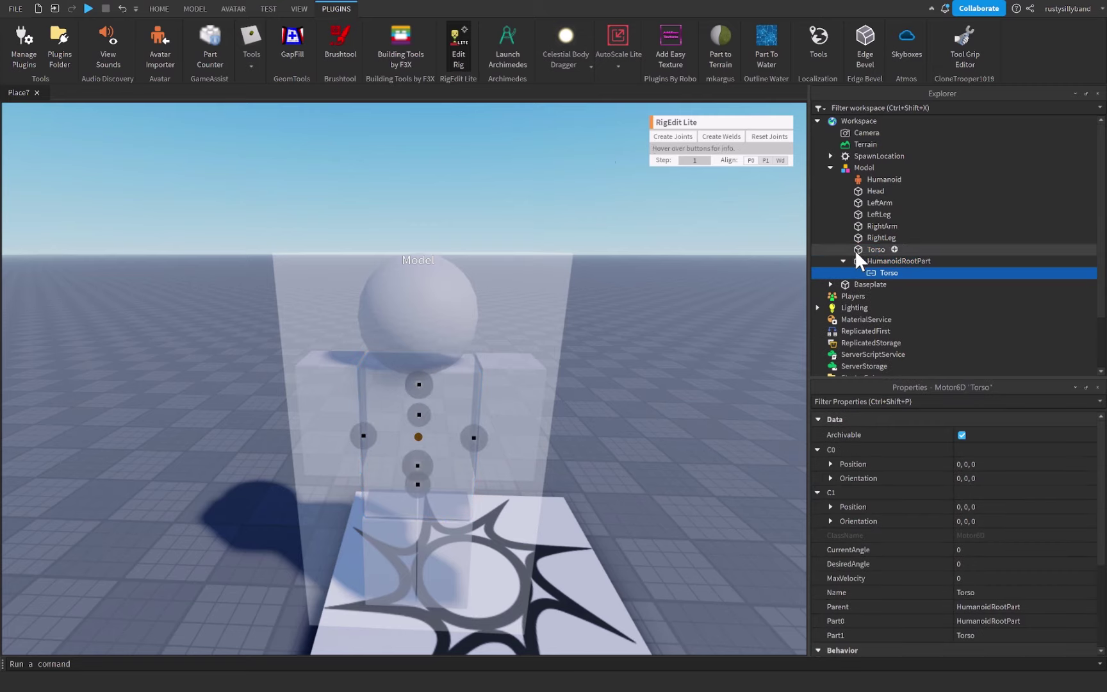
{"action": "left_click", "coordinate": [873, 247]}
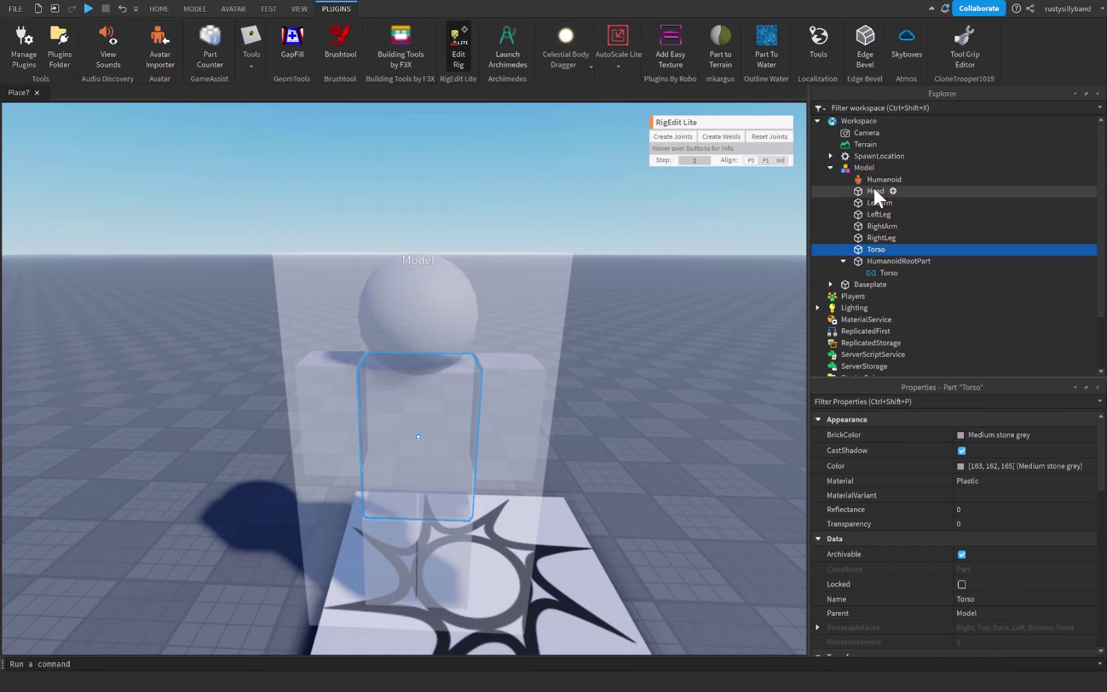
{"action": "left_click", "coordinate": [870, 238], "text": "ctrl"}
{"action": "left_click", "coordinate": [680, 137]}
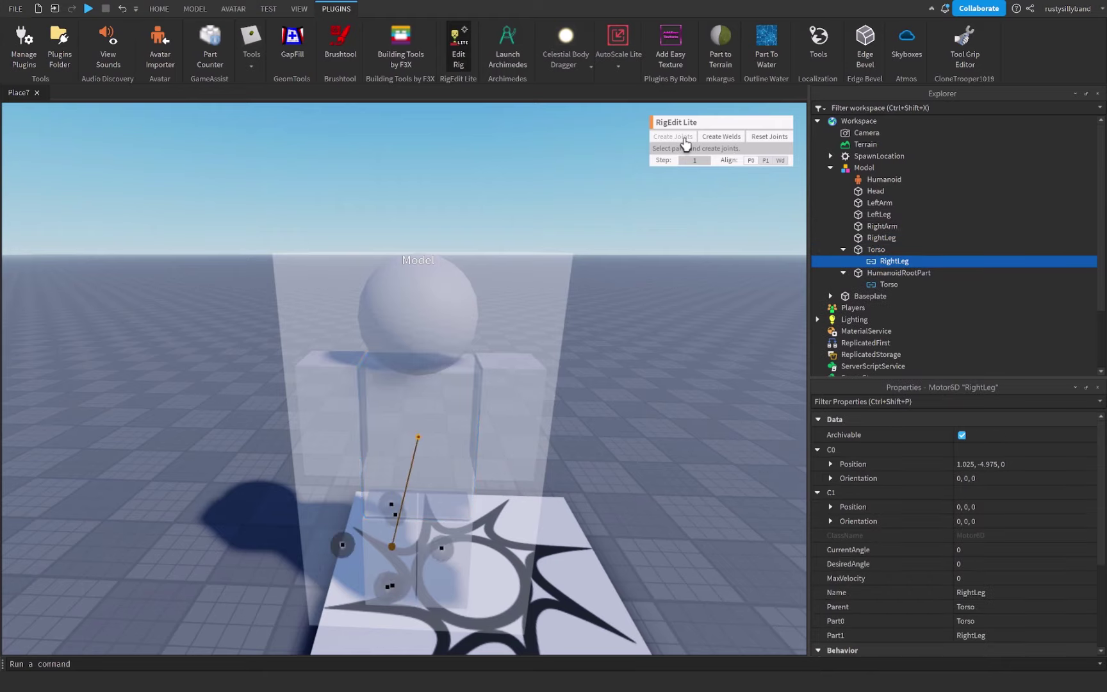
{"action": "left_click", "coordinate": [852, 250]}
{"action": "left_click", "coordinate": [872, 226], "text": "ctrl"}
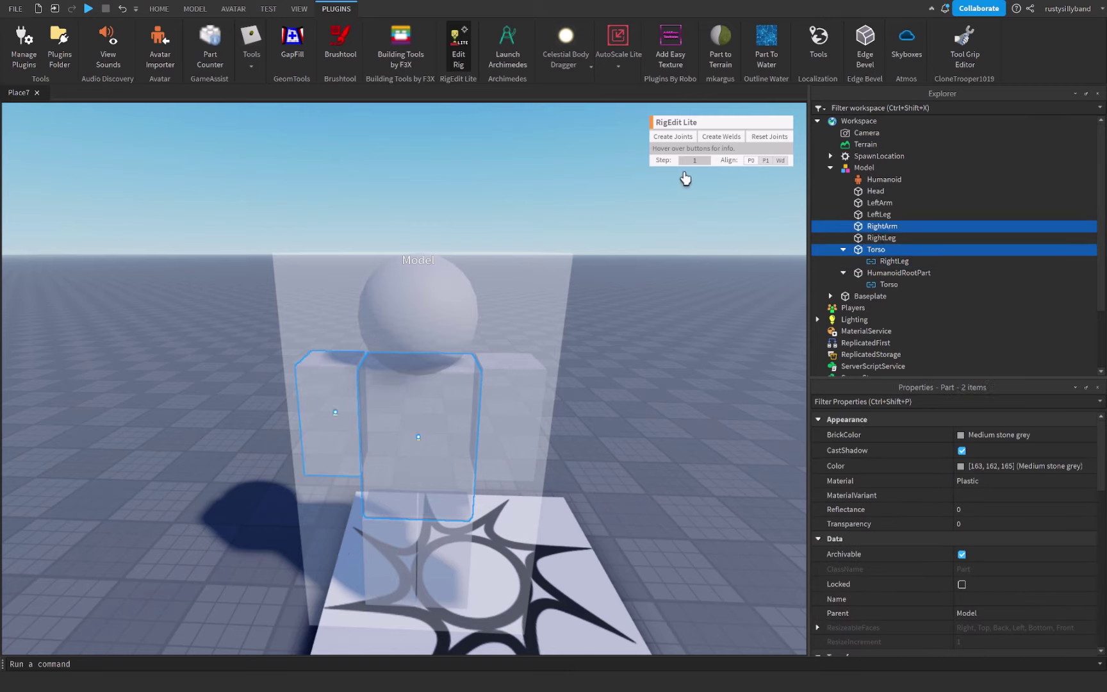
{"action": "left_click", "coordinate": [671, 147]}
Create Torso joints to LeftLeg, LeftArm and Head
{"action": "left_click", "coordinate": [869, 249]}
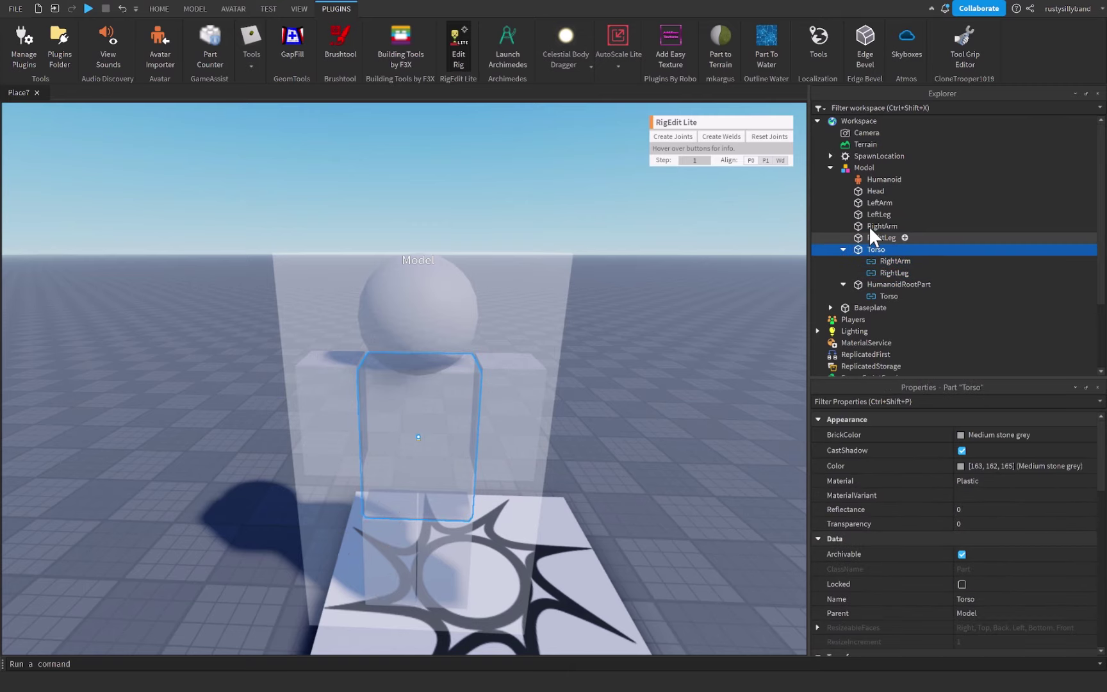
{"action": "left_click", "coordinate": [874, 215], "text": "ctrl"}
{"action": "left_click", "coordinate": [669, 142]}
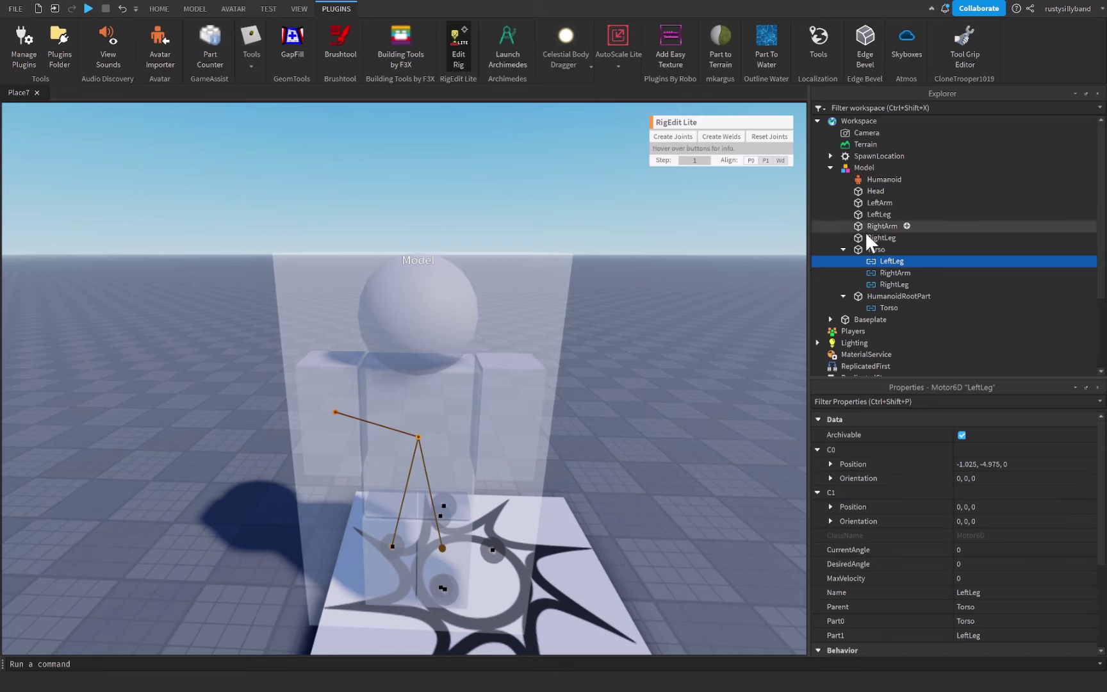
{"action": "left_click", "coordinate": [870, 251]}
{"action": "left_click", "coordinate": [876, 203], "text": "ctrl"}
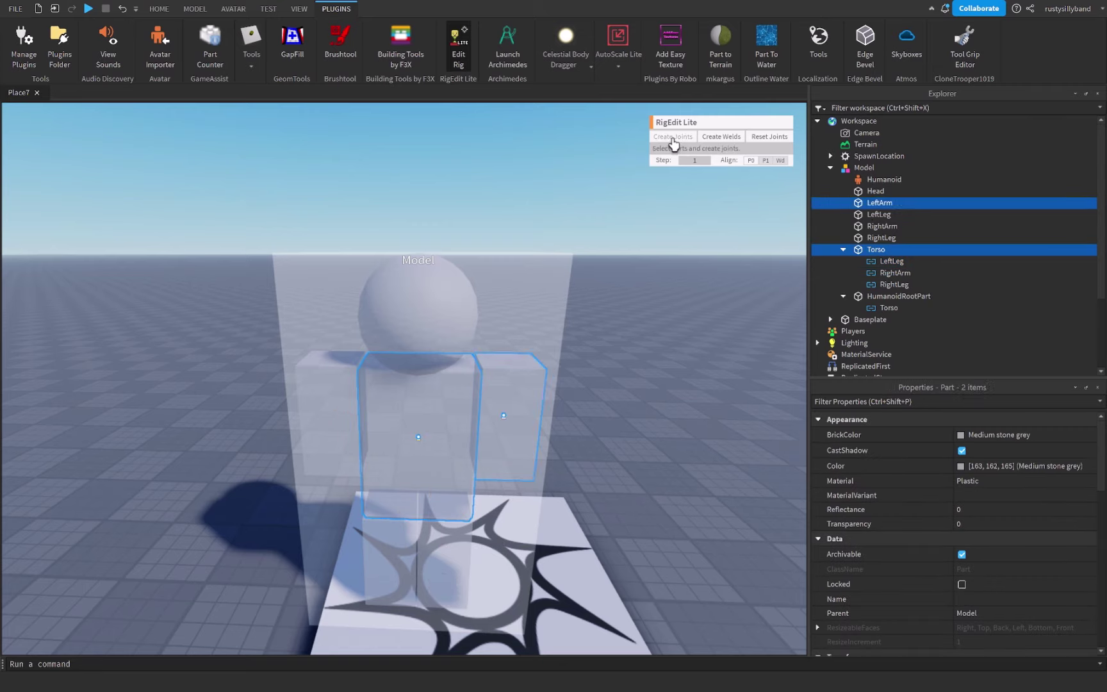
{"action": "left_click", "coordinate": [672, 141]}
{"action": "left_click", "coordinate": [862, 249]}
{"action": "left_click", "coordinate": [860, 190], "text": "ctrl"}
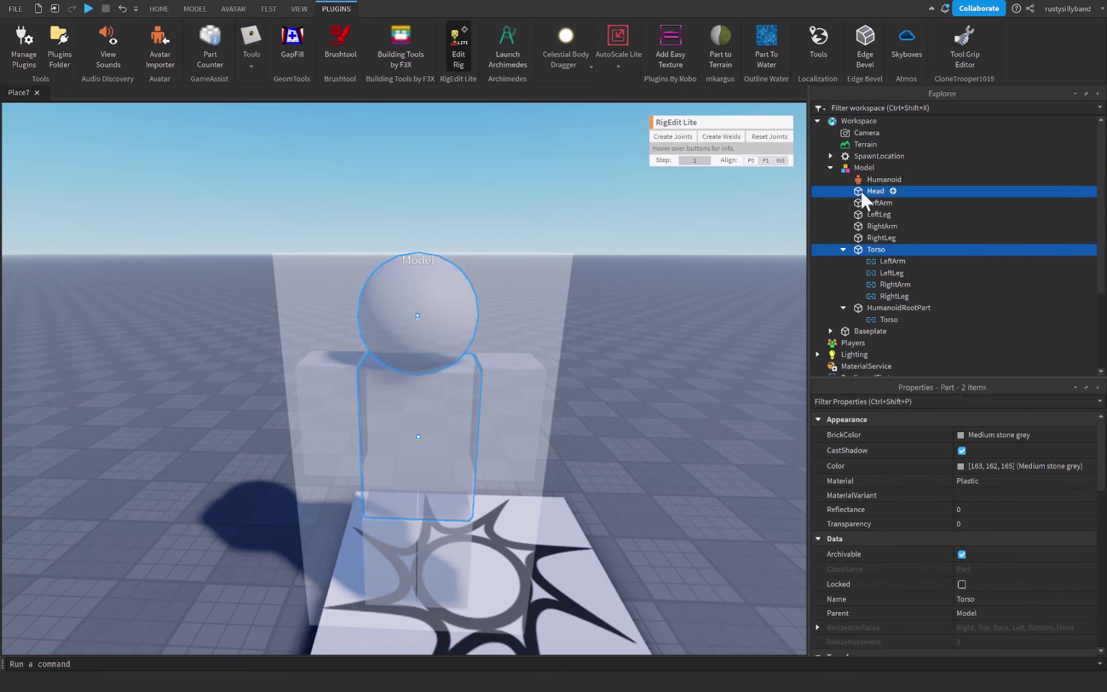
{"action": "left_click", "coordinate": [676, 141]}
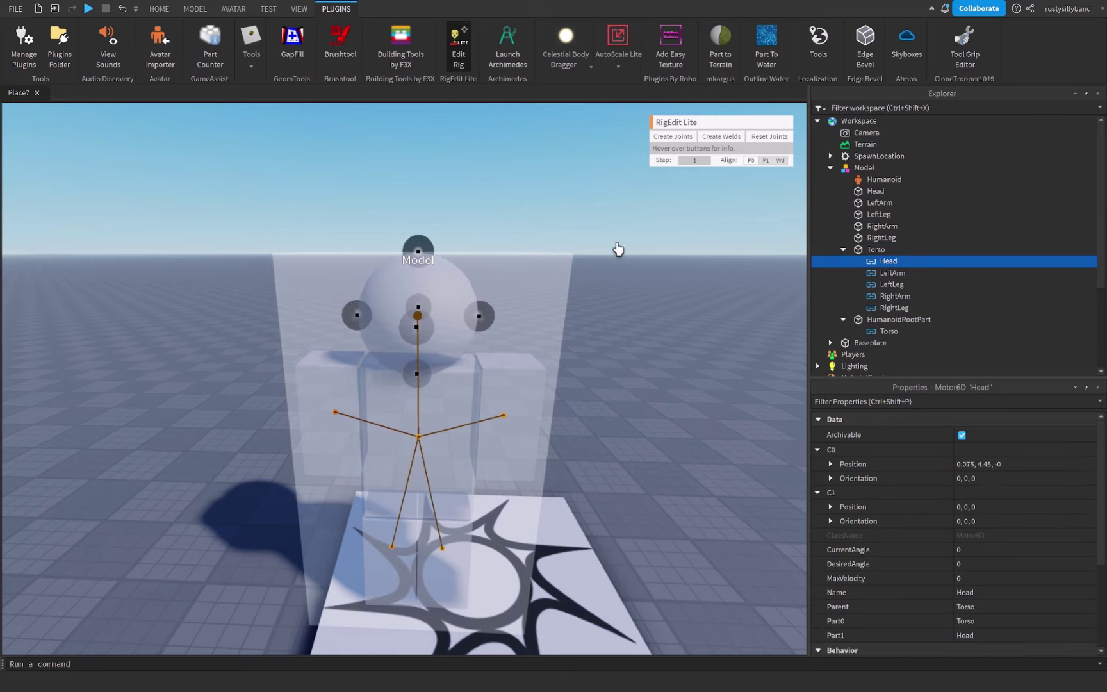
Select LeftArm and LeftLeg, then collapse the lists and focus the view on Torso
{"action": "scroll", "coordinate": [590, 286], "scroll_direction": "up", "scroll_amount": 6}
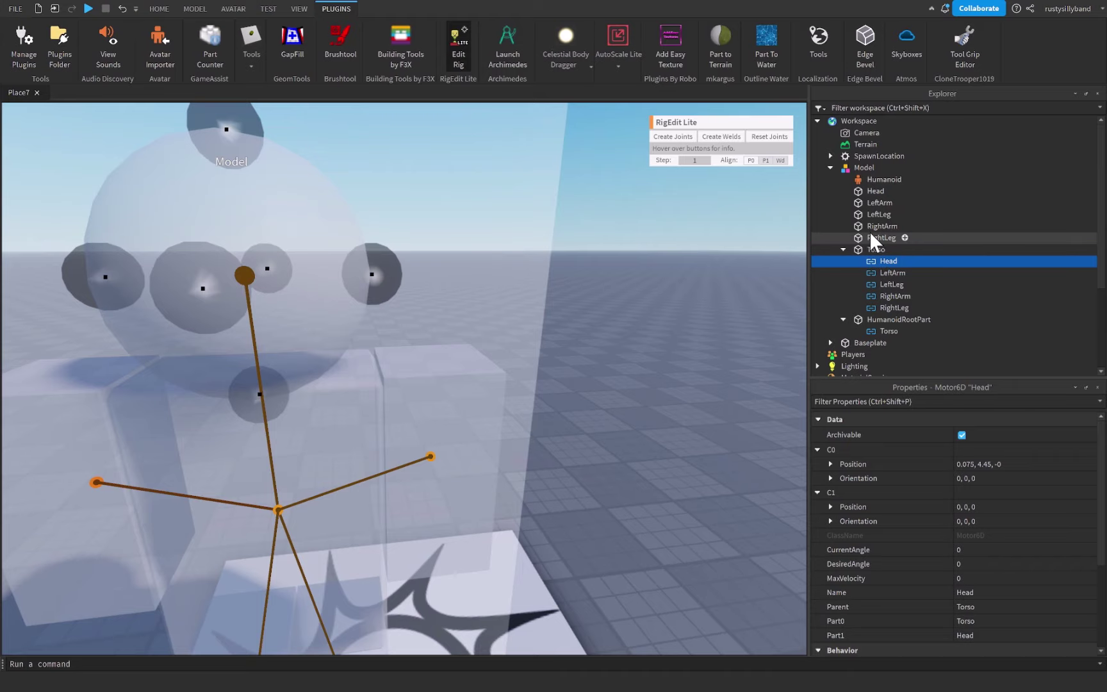
{"action": "left_click", "coordinate": [872, 203]}
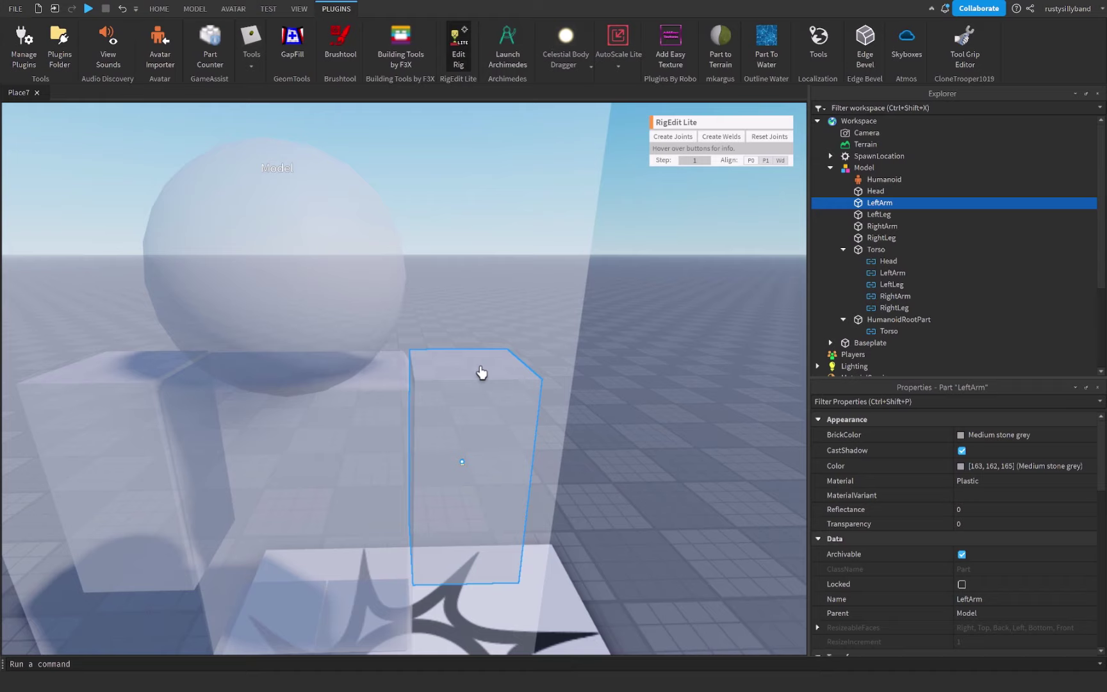
{"action": "left_click", "coordinate": [874, 214], "text": "ctrl"}
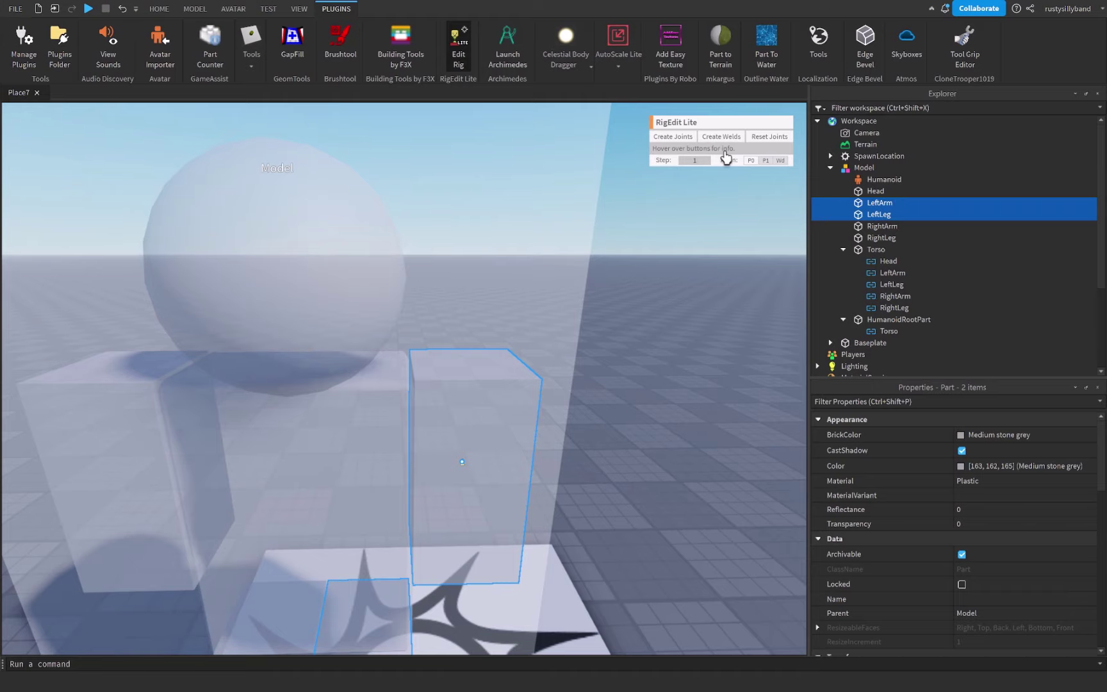
{"action": "scroll", "coordinate": [662, 292], "scroll_direction": "down", "scroll_amount": 4}
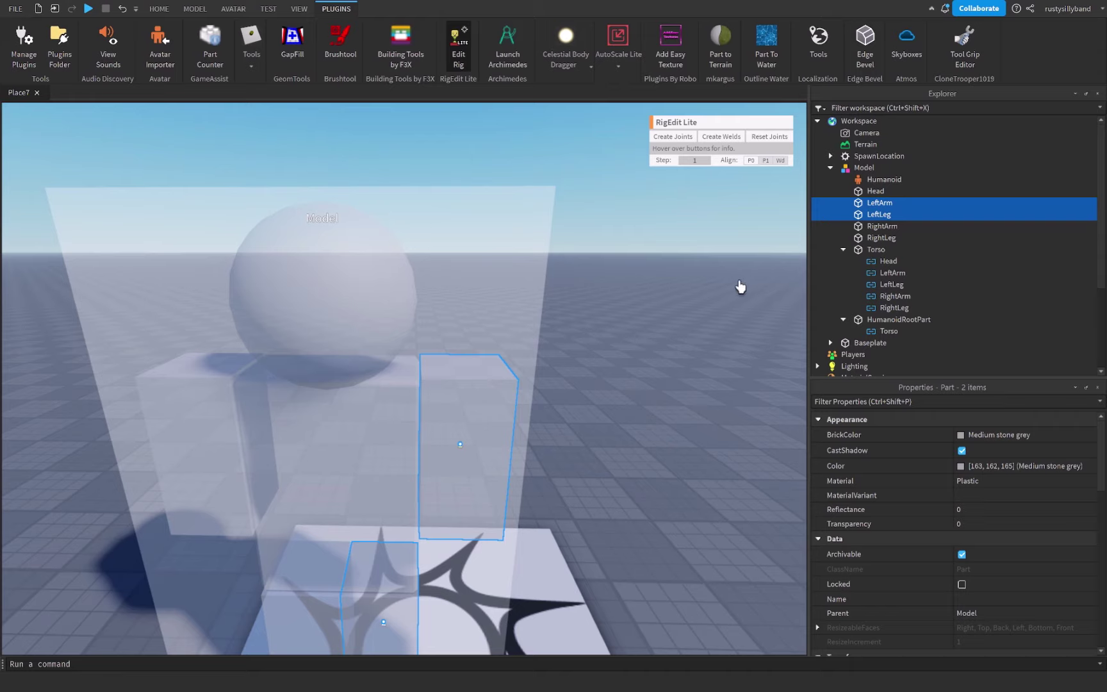
{"action": "left_click", "coordinate": [843, 249]}
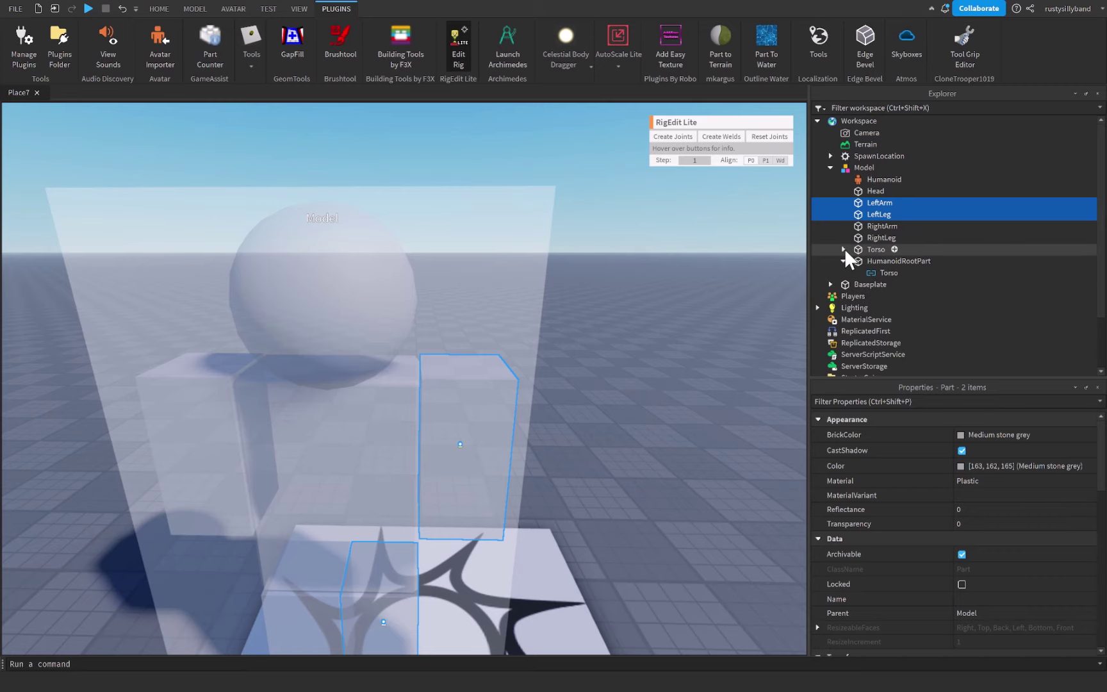
{"action": "left_click", "coordinate": [844, 261]}
{"action": "double_click", "coordinate": [856, 248]}
Expand Torso and inspect its Head, RightLeg and LeftLeg Motor6D joints, ending on Head
{"action": "left_click", "coordinate": [843, 249]}
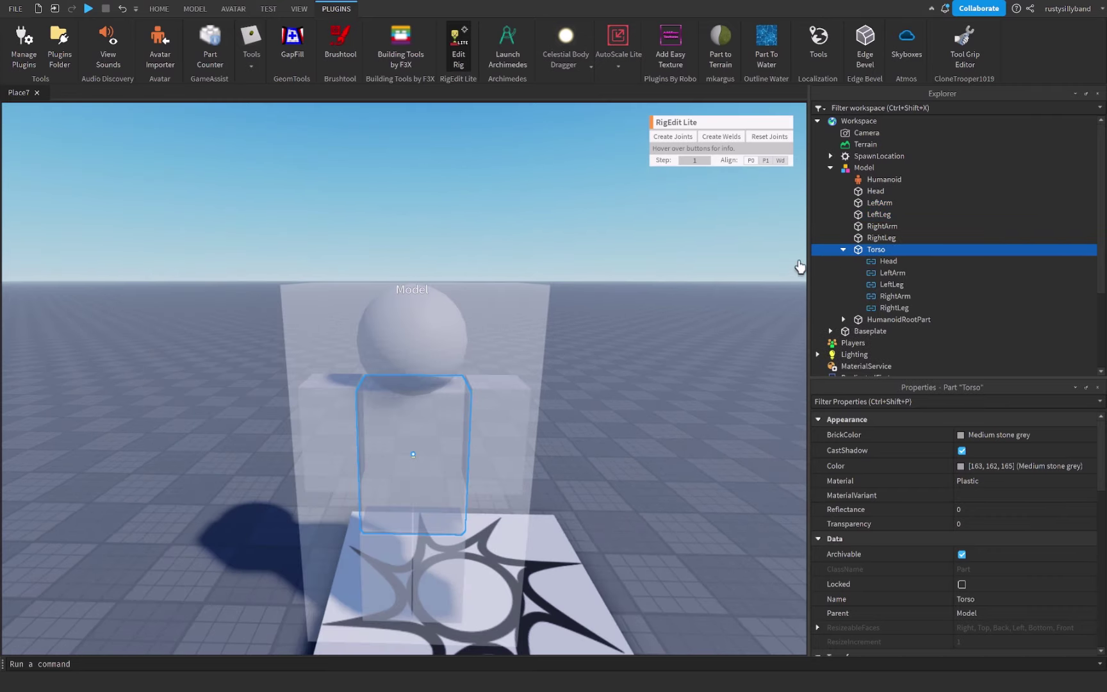
{"action": "left_click", "coordinate": [880, 263]}
{"action": "left_click", "coordinate": [875, 296]}
{"action": "left_click", "coordinate": [875, 307]}
{"action": "left_click", "coordinate": [875, 283]}
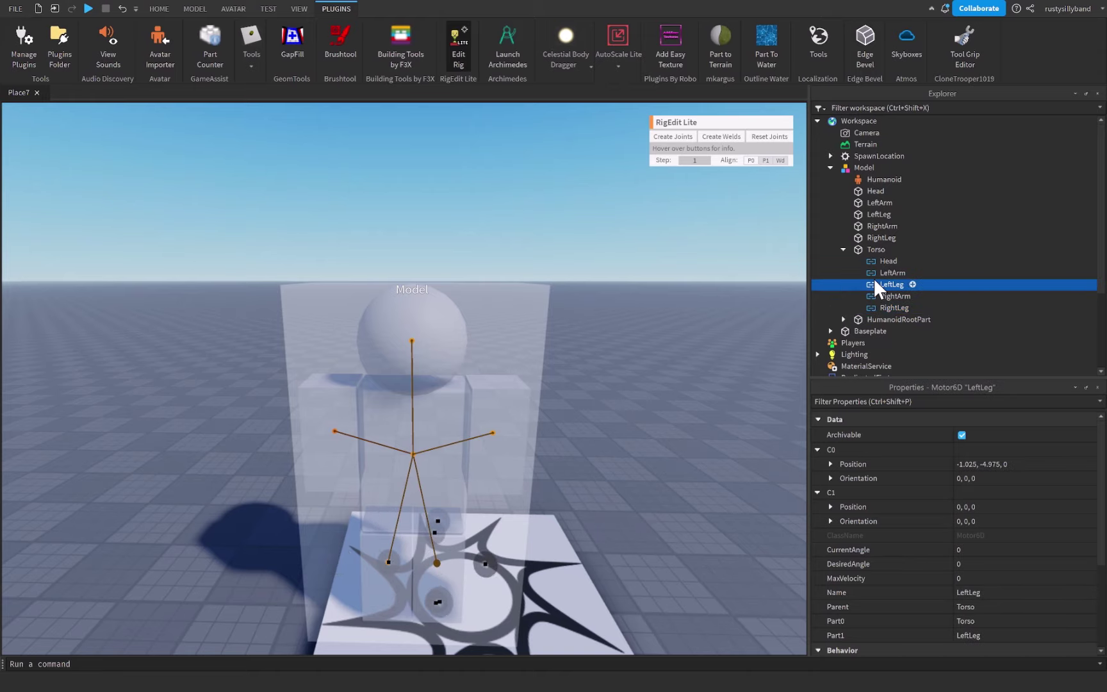
{"action": "left_click", "coordinate": [882, 261]}
Lower the Head Motor6D about 1.5 studs so it sits at the neck
{"action": "key", "text": "f"}
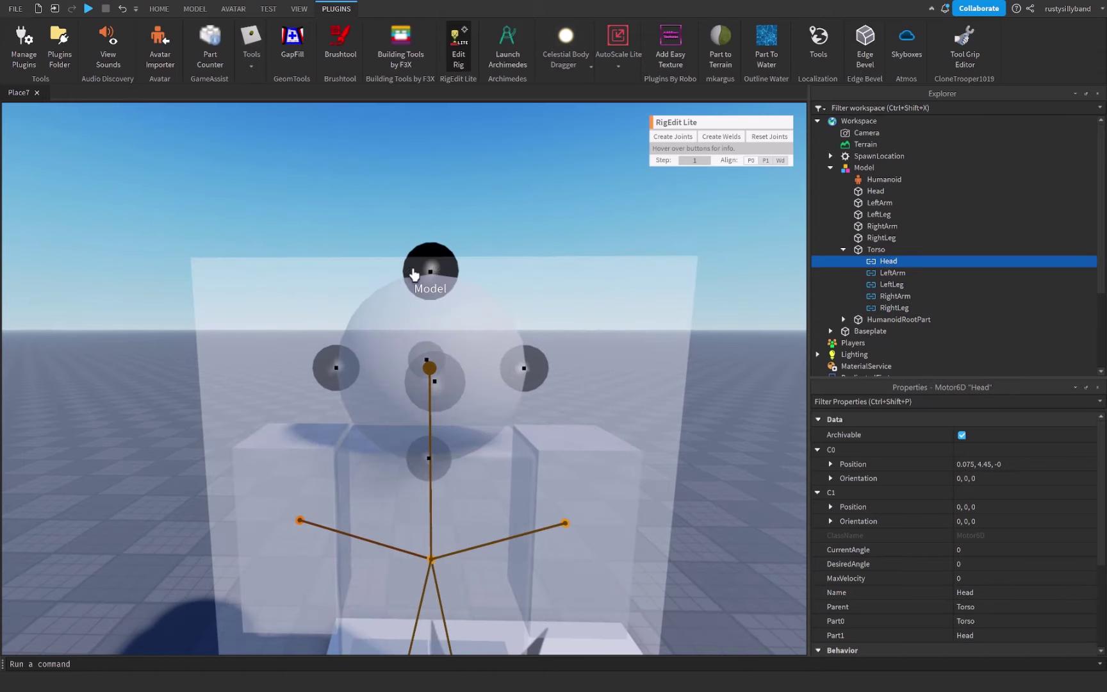
{"action": "scroll", "coordinate": [442, 380], "scroll_direction": "down", "scroll_amount": 3}
{"action": "right_click_drag", "start_coordinate": [437, 380], "coordinate": [456, 364]}
{"action": "scroll", "coordinate": [457, 378], "scroll_direction": "up", "scroll_amount": 3}
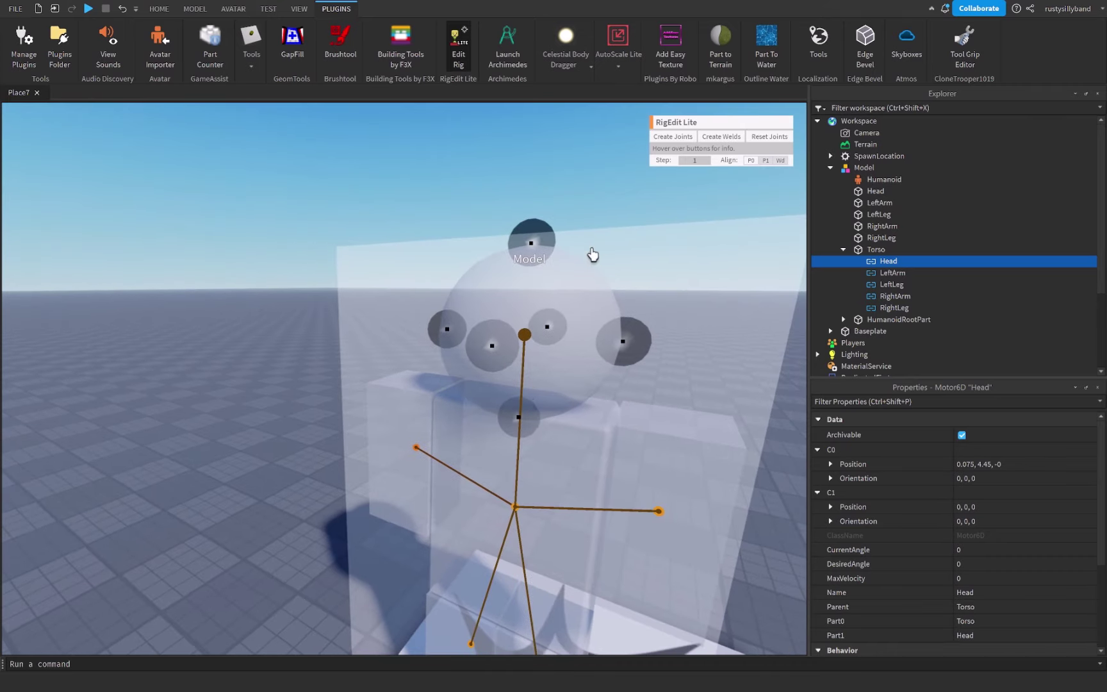
{"action": "right_click_drag", "start_coordinate": [510, 232], "coordinate": [520, 231]}
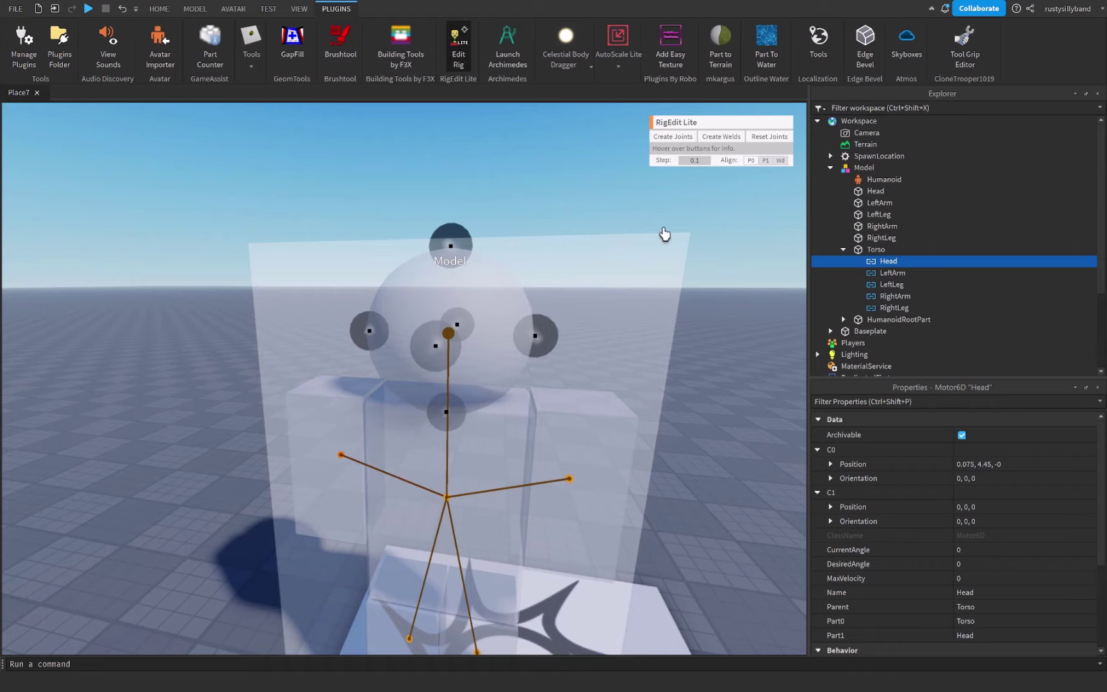
{"action": "scroll", "coordinate": [574, 254], "scroll_direction": "down", "scroll_amount": 2}
{"action": "right_click_drag", "start_coordinate": [574, 255], "coordinate": [581, 289]}
{"action": "scroll", "coordinate": [581, 289], "scroll_direction": "up", "scroll_amount": 3}
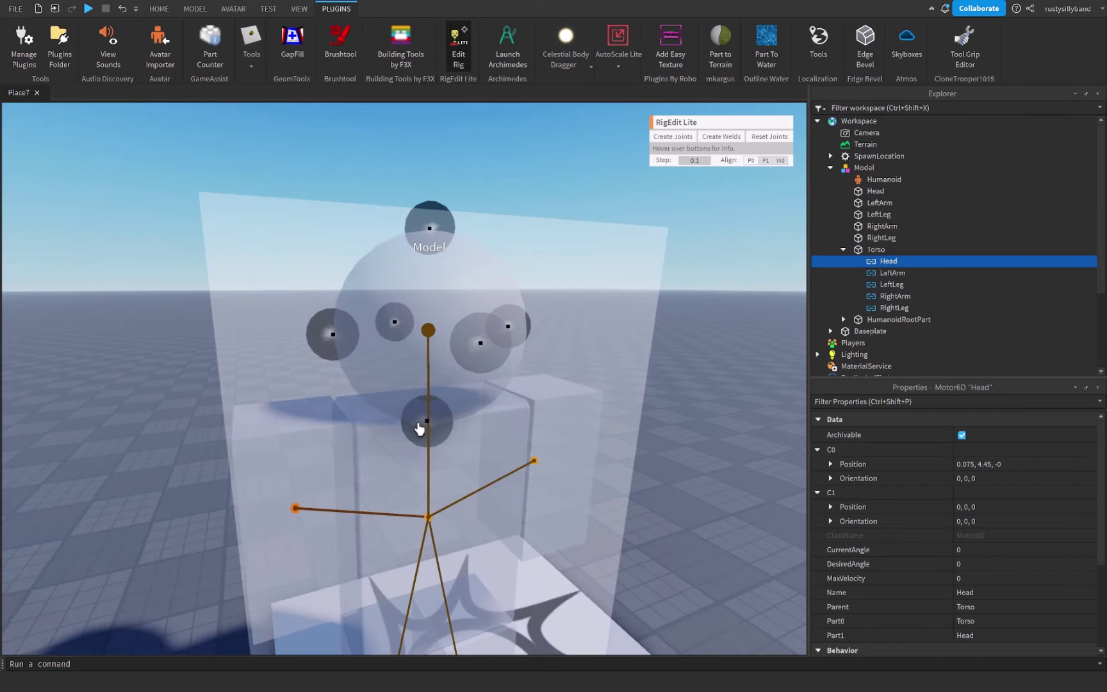
{"action": "left_click_drag", "start_coordinate": [426, 426], "coordinate": [425, 486]}
{"action": "scroll", "coordinate": [426, 488], "scroll_direction": "up", "scroll_amount": 3}
{"action": "right_click_drag", "start_coordinate": [426, 485], "coordinate": [426, 477]}
{"action": "scroll", "coordinate": [426, 490], "scroll_direction": "down", "scroll_amount": 4}
{"action": "scroll", "coordinate": [426, 477], "scroll_direction": "up", "scroll_amount": 2}
Raise the RightArm joint to shoulder height and shift it sideways onto the shoulder
{"action": "right_click_drag", "start_coordinate": [457, 384], "coordinate": [458, 394]}
{"action": "scroll", "coordinate": [458, 394], "scroll_direction": "down", "scroll_amount": 2}
{"action": "left_click", "coordinate": [332, 420]}
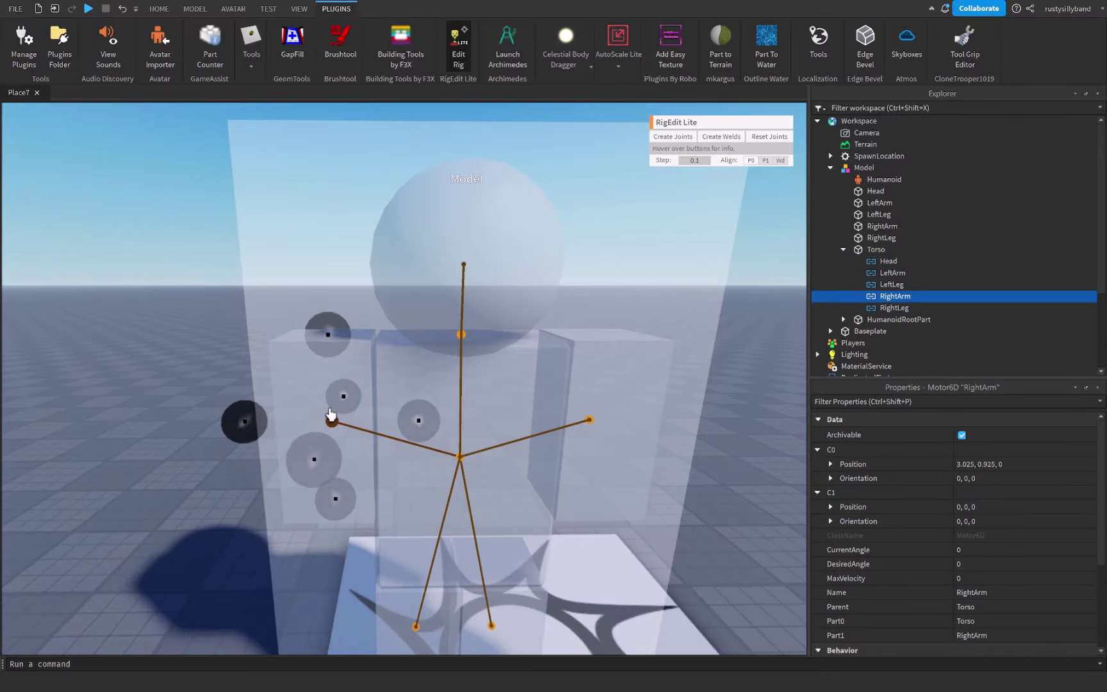
{"action": "left_click_drag", "start_coordinate": [322, 339], "coordinate": [342, 250]}
{"action": "right_click_drag", "start_coordinate": [423, 350], "coordinate": [422, 346]}
{"action": "scroll", "coordinate": [422, 345], "scroll_direction": "down", "scroll_amount": 1}
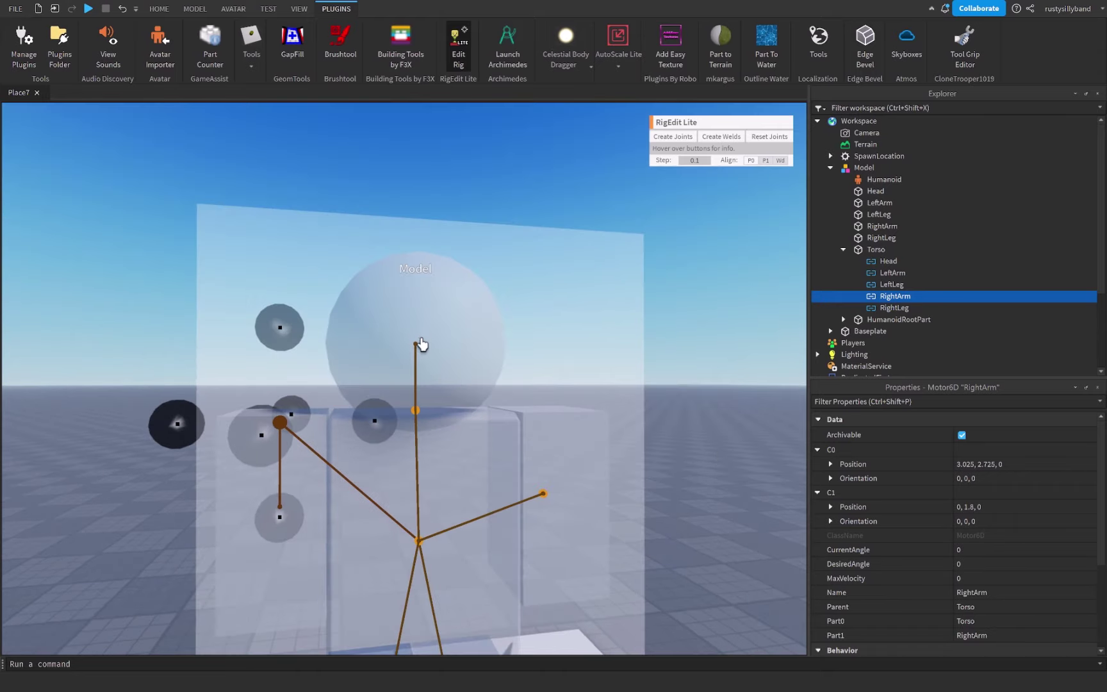
{"action": "left_click_drag", "start_coordinate": [381, 426], "coordinate": [429, 429]}
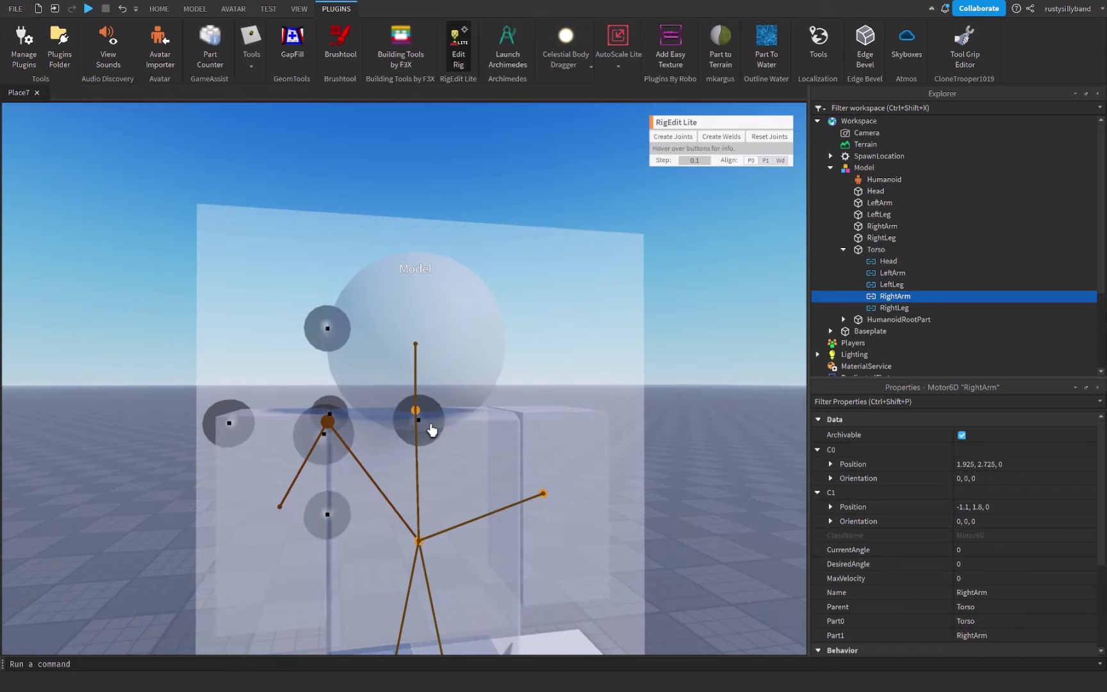
{"action": "right_click_drag", "start_coordinate": [319, 425], "coordinate": [346, 432]}
Raise the LeftArm joint to the shoulder, move it inward, and match the right arm's height
{"action": "right_click_drag", "start_coordinate": [384, 354], "coordinate": [385, 360]}
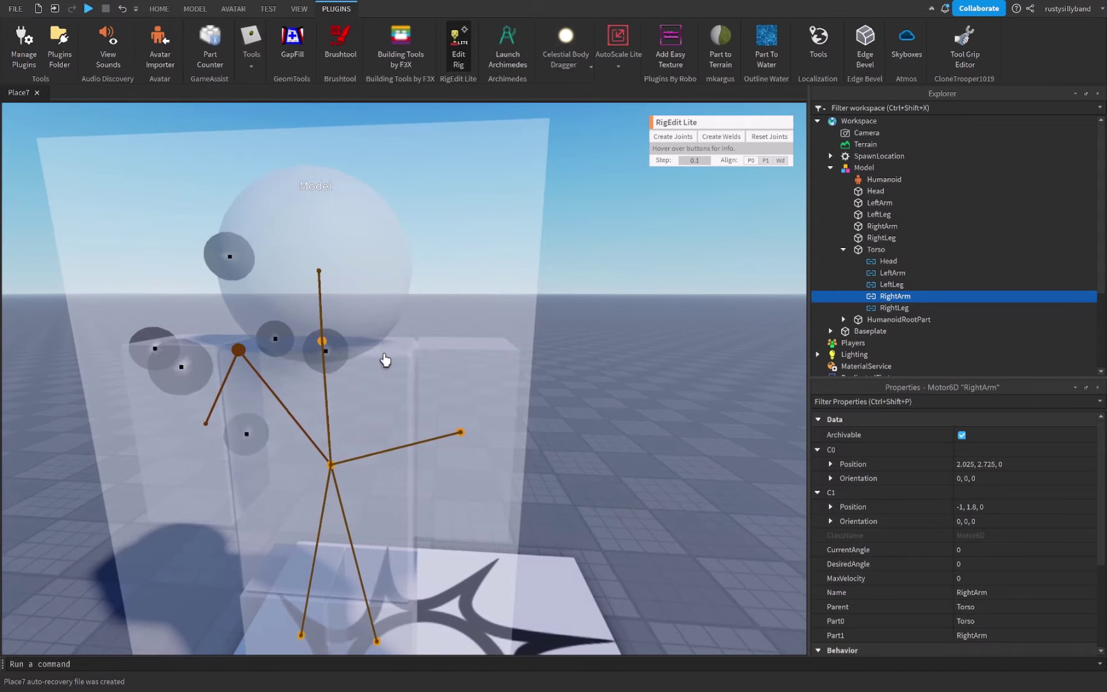
{"action": "left_click", "coordinate": [461, 437]}
{"action": "left_click_drag", "start_coordinate": [472, 340], "coordinate": [489, 243]}
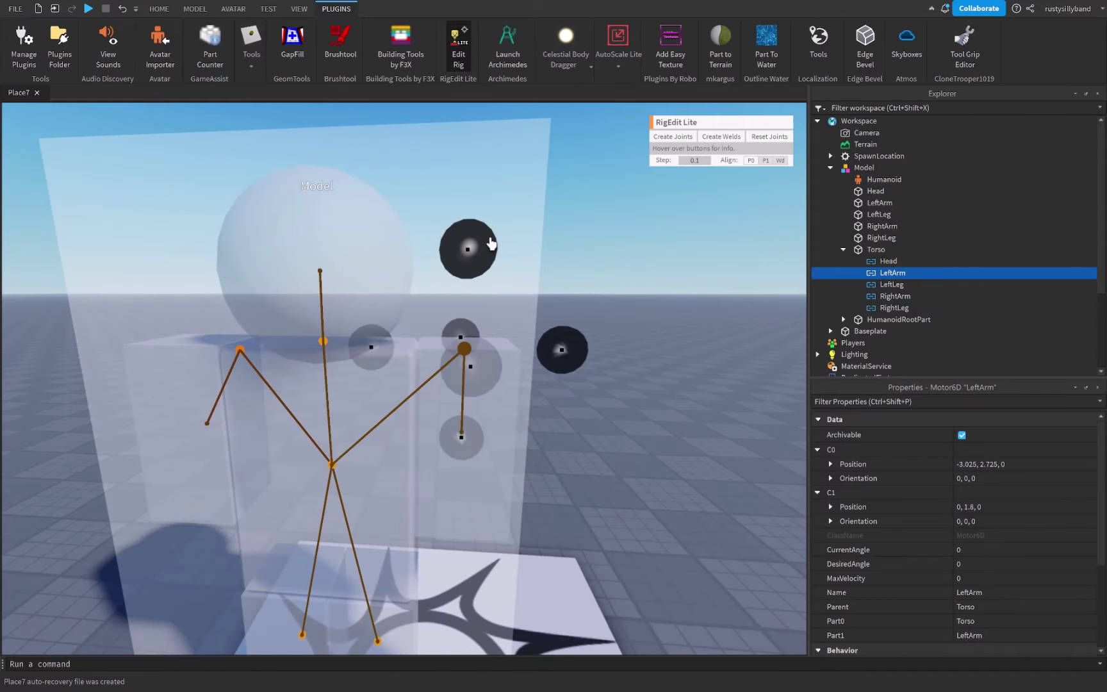
{"action": "right_click_drag", "start_coordinate": [416, 379], "coordinate": [419, 371]}
{"action": "left_click_drag", "start_coordinate": [359, 397], "coordinate": [311, 398]}
{"action": "right_click_drag", "start_coordinate": [406, 409], "coordinate": [458, 355]}
{"action": "scroll", "coordinate": [420, 385], "scroll_direction": "up", "scroll_amount": 2}
{"action": "left_click_drag", "start_coordinate": [566, 127], "coordinate": [565, 136]}
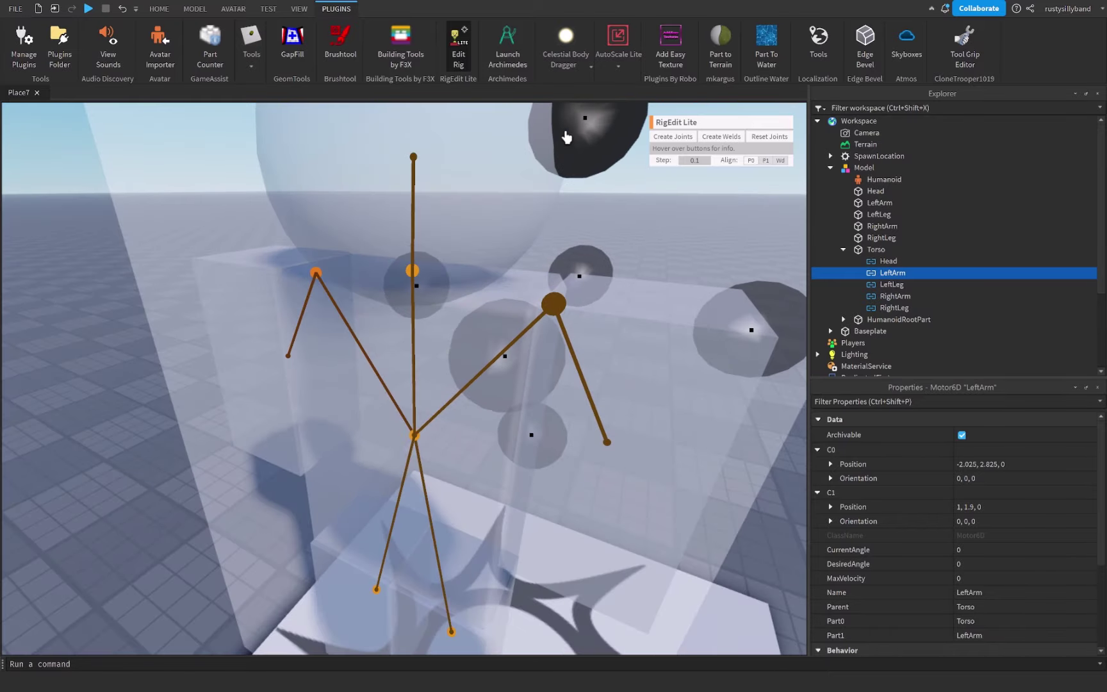
{"action": "scroll", "coordinate": [529, 327], "scroll_direction": "down", "scroll_amount": 2}
{"action": "right_click_drag", "start_coordinate": [525, 340], "coordinate": [519, 334]}
{"action": "scroll", "coordinate": [519, 334], "scroll_direction": "up", "scroll_amount": 2}
{"action": "right_click_drag", "start_coordinate": [424, 318], "coordinate": [423, 316]}
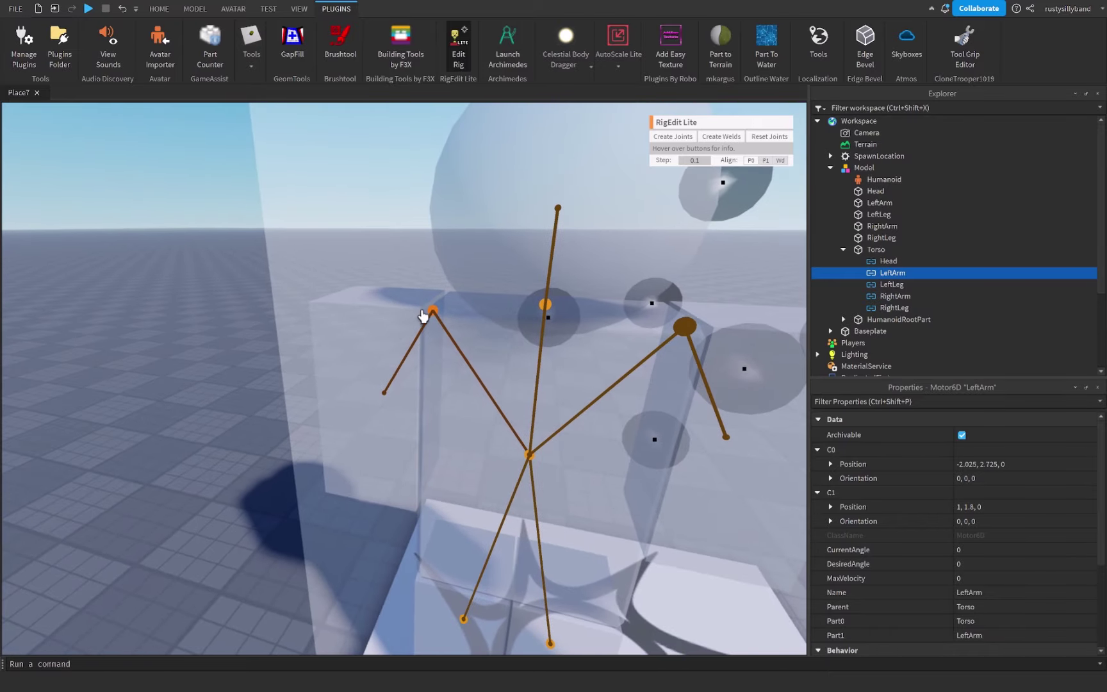
{"action": "scroll", "coordinate": [423, 316], "scroll_direction": "down", "scroll_amount": 3}
{"action": "mouse_move", "coordinate": [345, 316]}
{"action": "right_mouse_down"}
{"action": "mouse_move", "coordinate": [331, 312]}
{"action": "mouse_move", "coordinate": [344, 333]}
{"action": "right_mouse_up"}
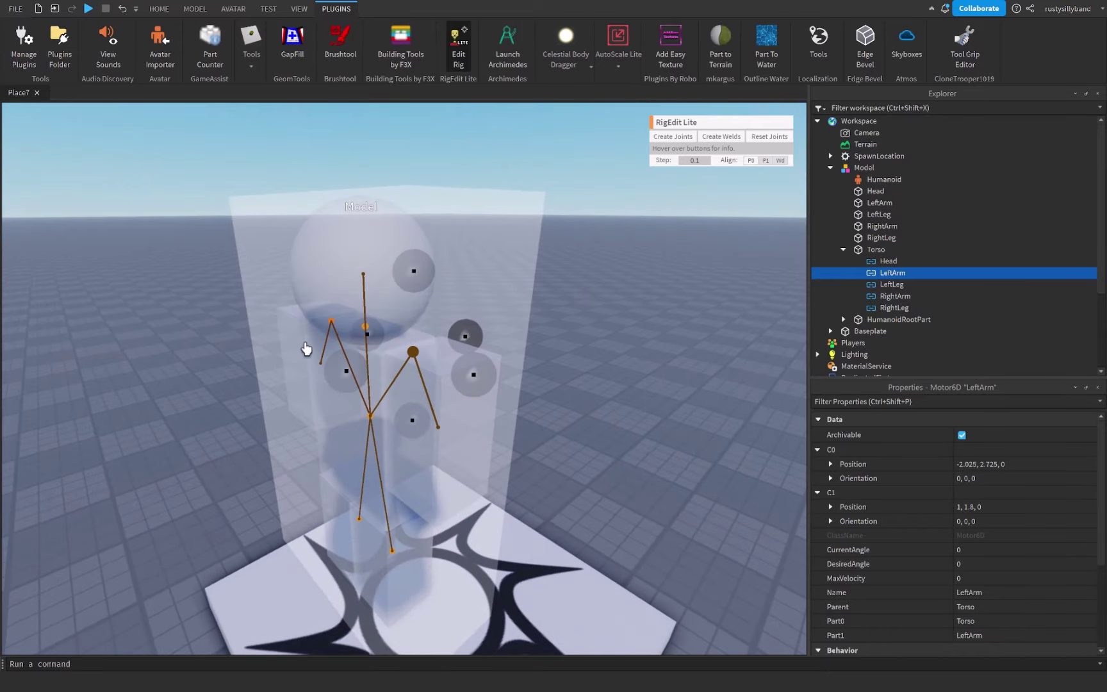
{"action": "scroll", "coordinate": [367, 401], "scroll_direction": "up", "scroll_amount": 3}
Raise both leg joints to the hips, leaving LeftLeg C0 at -1.025, -2.975, 0
{"action": "right_click_drag", "start_coordinate": [367, 402], "coordinate": [368, 400]}
{"action": "scroll", "coordinate": [367, 402], "scroll_direction": "down", "scroll_amount": 4}
{"action": "scroll", "coordinate": [367, 402], "scroll_direction": "up", "scroll_amount": 4}
{"action": "scroll", "coordinate": [367, 401], "scroll_direction": "down", "scroll_amount": 2}
{"action": "left_click", "coordinate": [439, 371]}
{"action": "left_click_drag", "start_coordinate": [448, 246], "coordinate": [464, 162]}
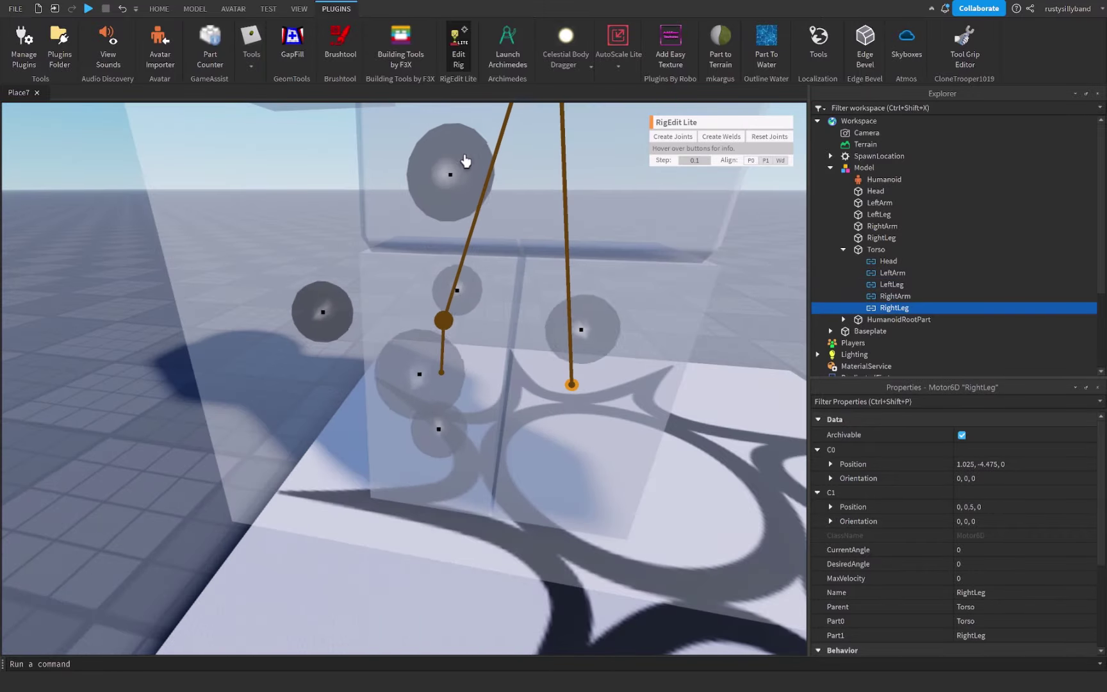
{"action": "right_click_drag", "start_coordinate": [465, 162], "coordinate": [466, 160]}
{"action": "left_click_drag", "start_coordinate": [464, 162], "coordinate": [474, 146]}
{"action": "left_click", "coordinate": [530, 439]}
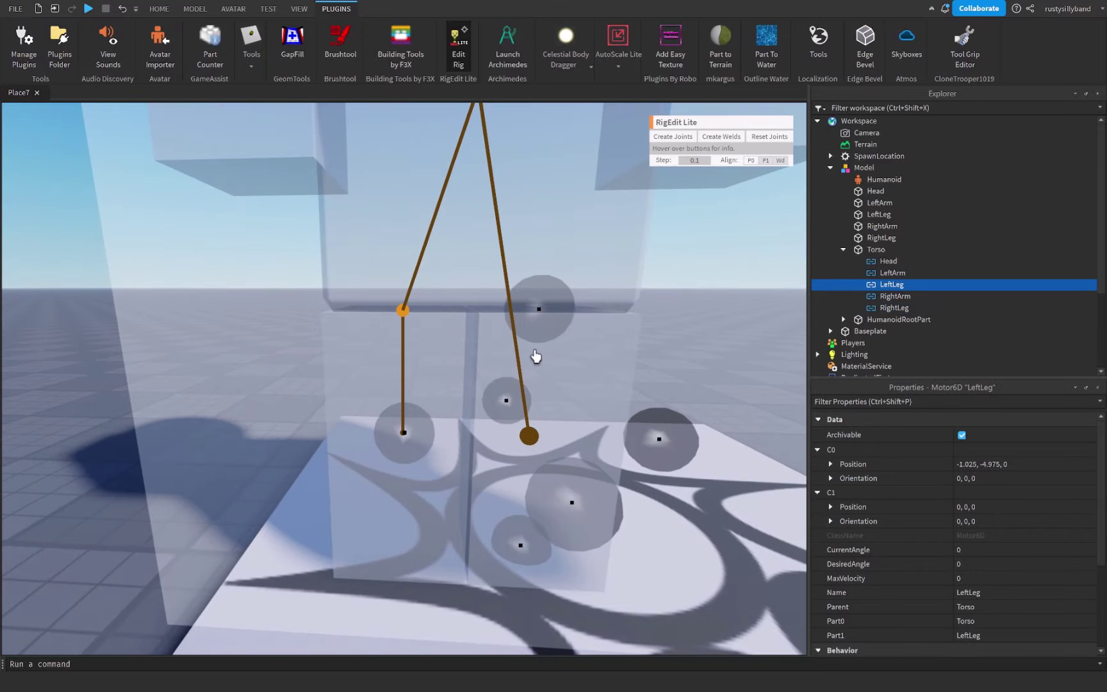
{"action": "left_click_drag", "start_coordinate": [539, 313], "coordinate": [570, 148]}
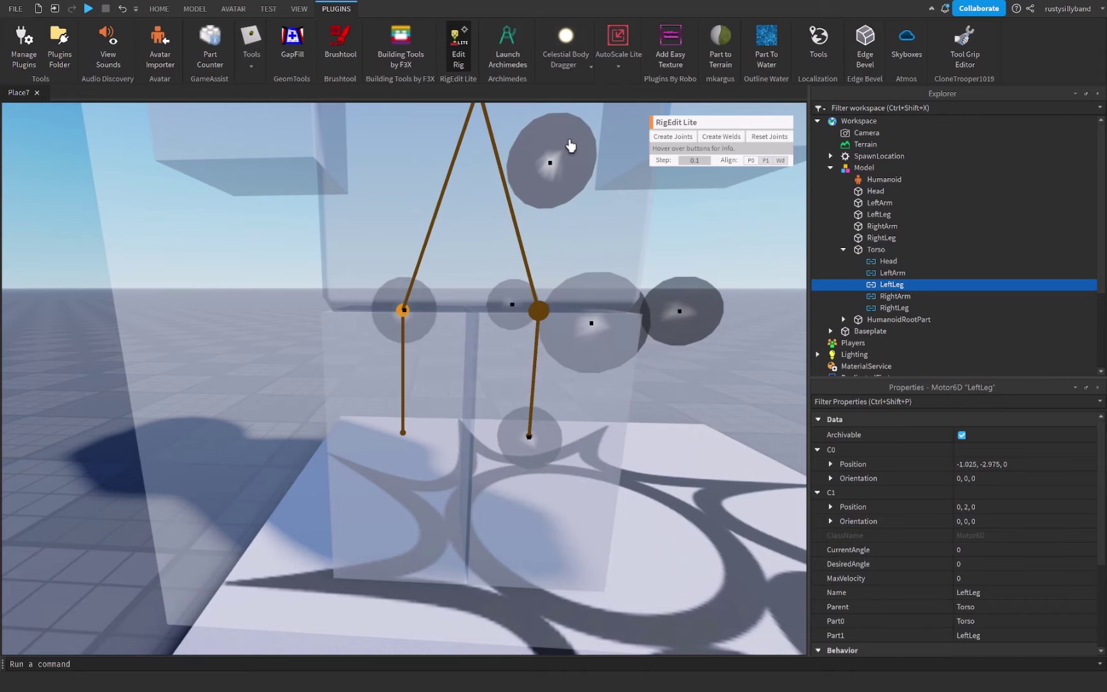
{"action": "left_click", "coordinate": [711, 379]}
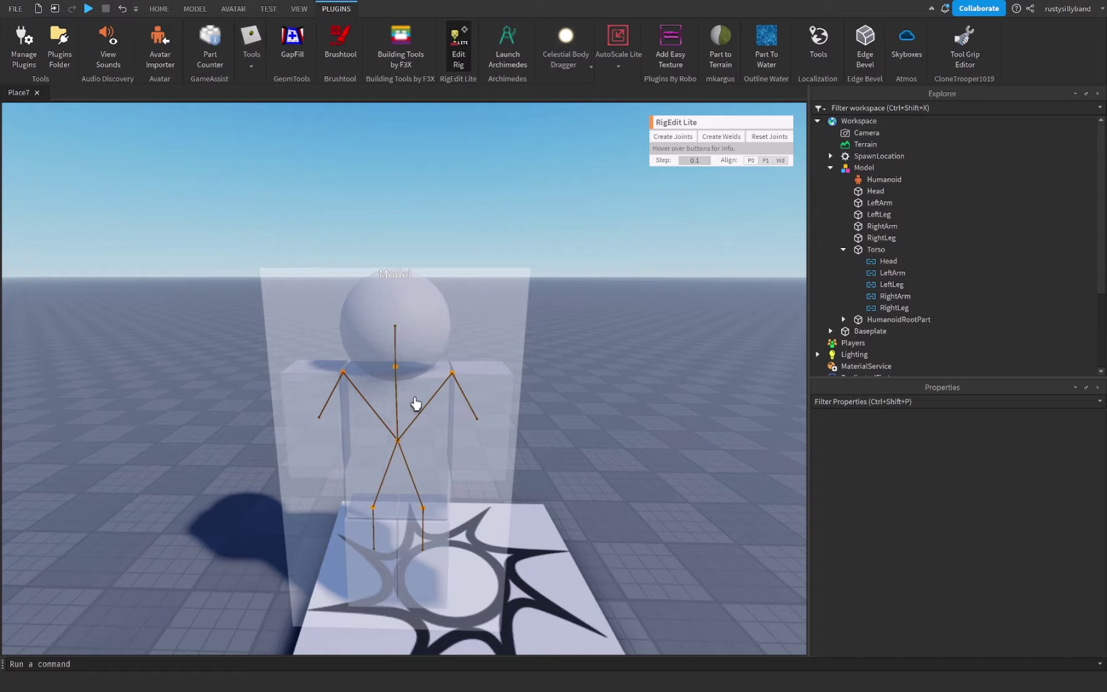
Close RigEdit Lite and launch the Animation Editor from the Avatar tab
{"action": "left_click", "coordinate": [456, 55]}
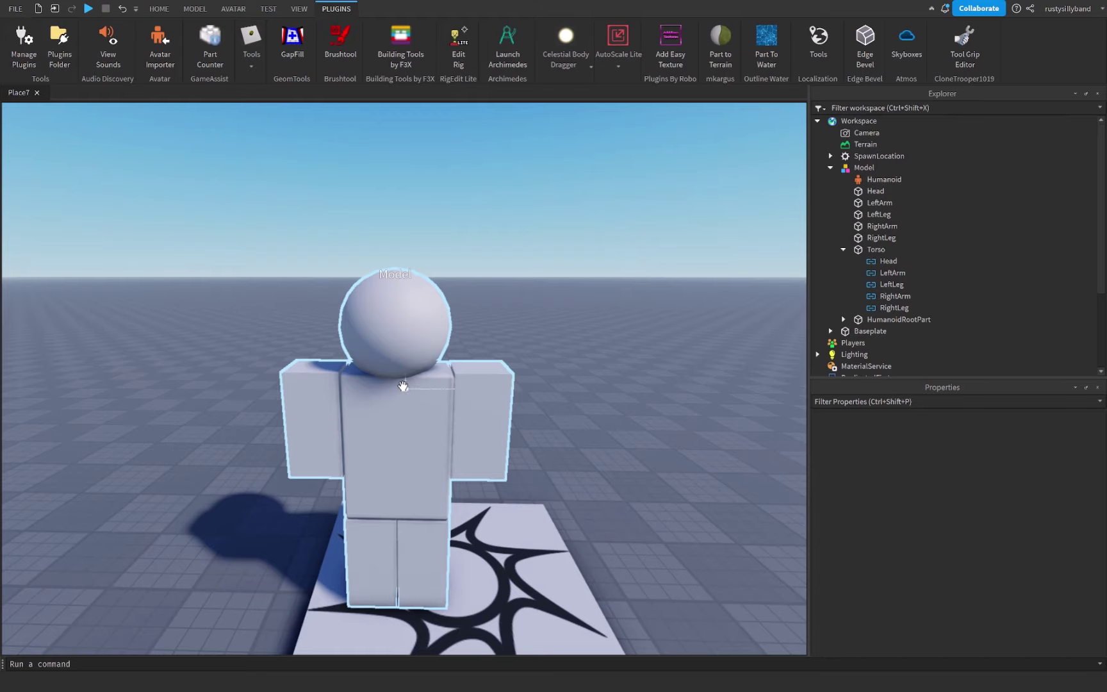
{"action": "left_click", "coordinate": [233, 9]}
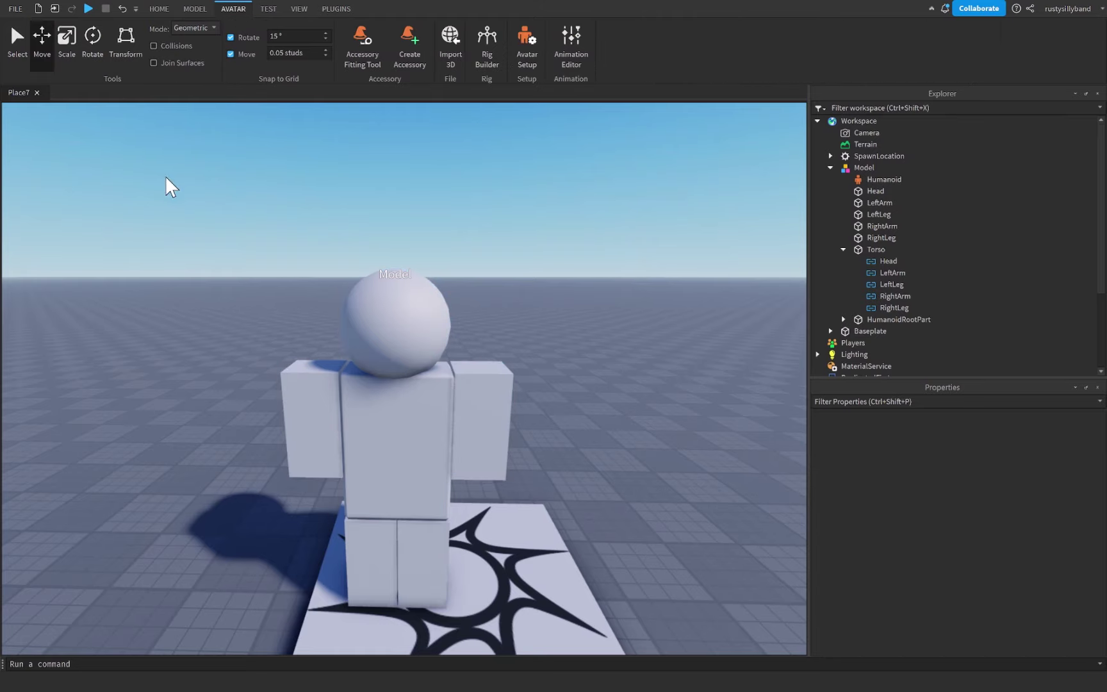
{"action": "left_click", "coordinate": [564, 65]}
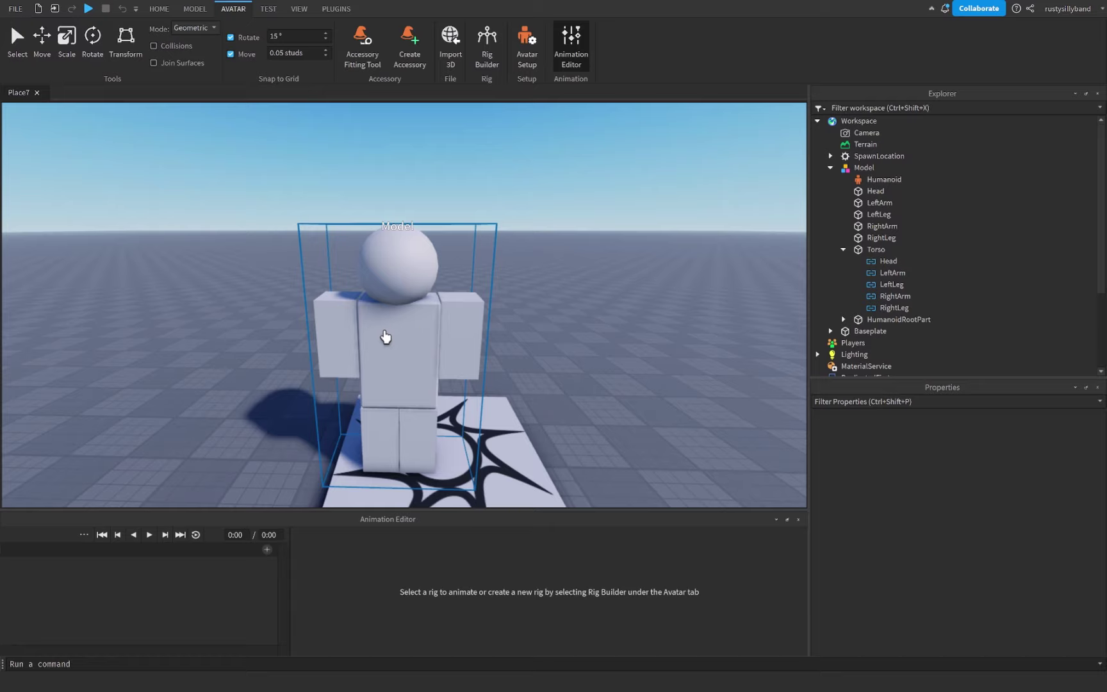
Create an animation named TestAnimation for the character model
{"action": "left_click", "coordinate": [388, 332]}
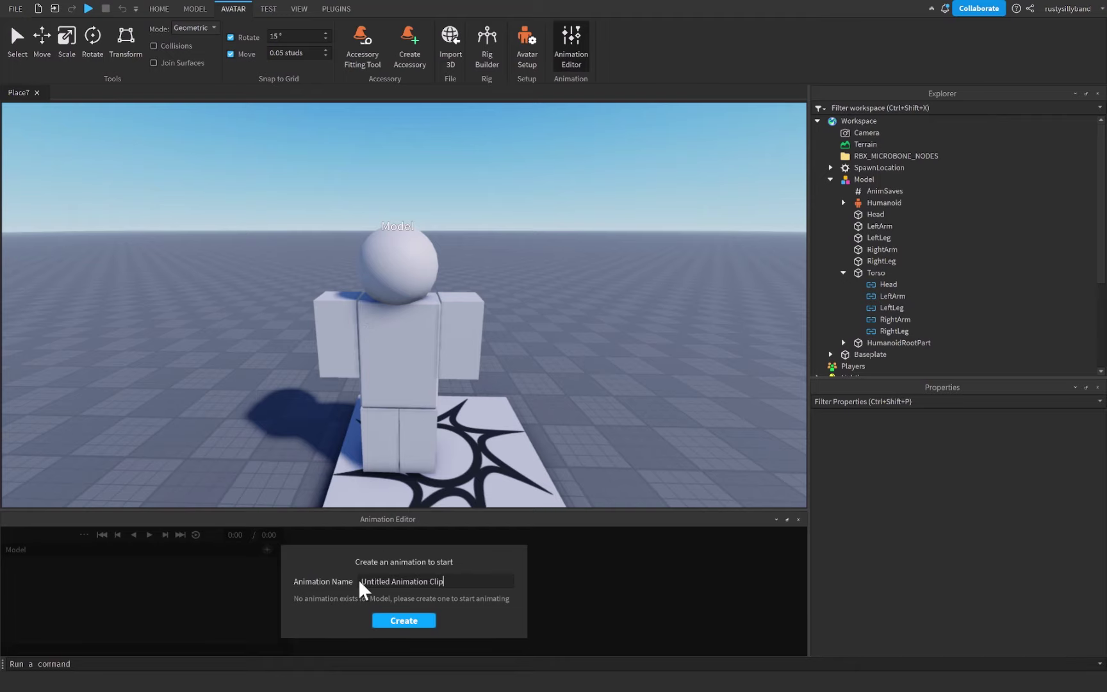
{"action": "left_click_drag", "start_coordinate": [461, 583], "coordinate": [318, 587]}
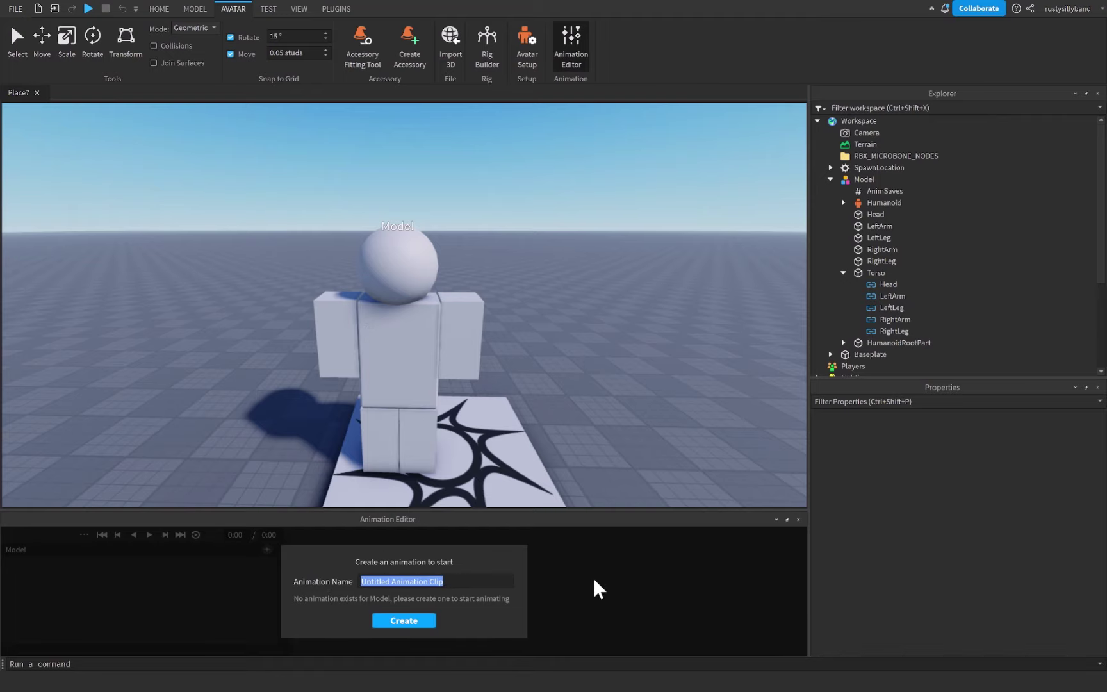
{"action": "type", "text": "TestAnimation"}
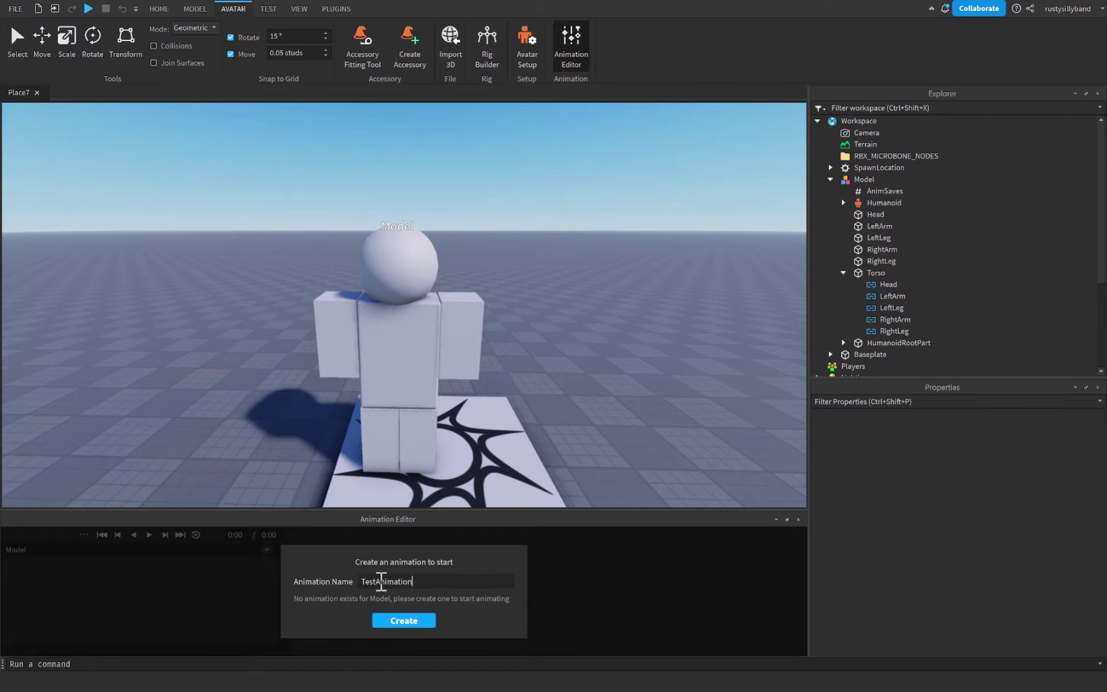
{"action": "left_click", "coordinate": [388, 617]}
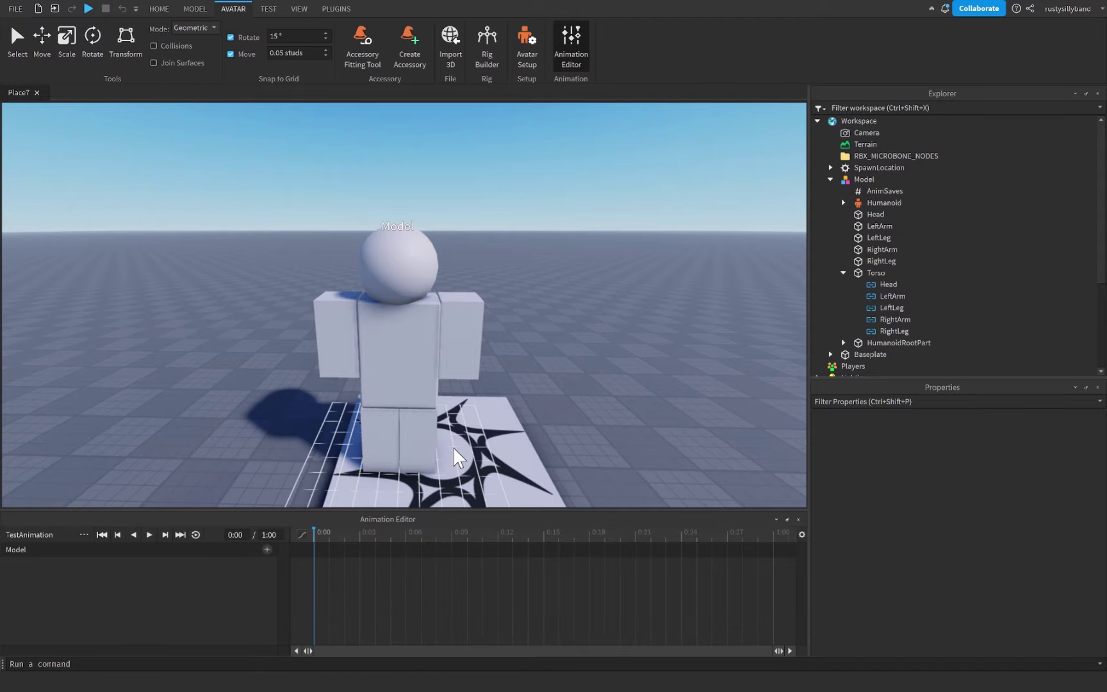
Pose the arms: rotate the right arm up 30 degrees and raise the left arm forward
{"action": "right_click_drag", "start_coordinate": [453, 449], "coordinate": [471, 458]}
{"action": "left_click", "coordinate": [404, 302]}
{"action": "left_click_drag", "start_coordinate": [450, 286], "coordinate": [446, 377]}
{"action": "left_click", "coordinate": [587, 318]}
{"action": "left_click", "coordinate": [542, 294]}
{"action": "left_click", "coordinate": [405, 253]}
{"action": "left_click", "coordinate": [449, 304]}
{"action": "left_click", "coordinate": [423, 266]}
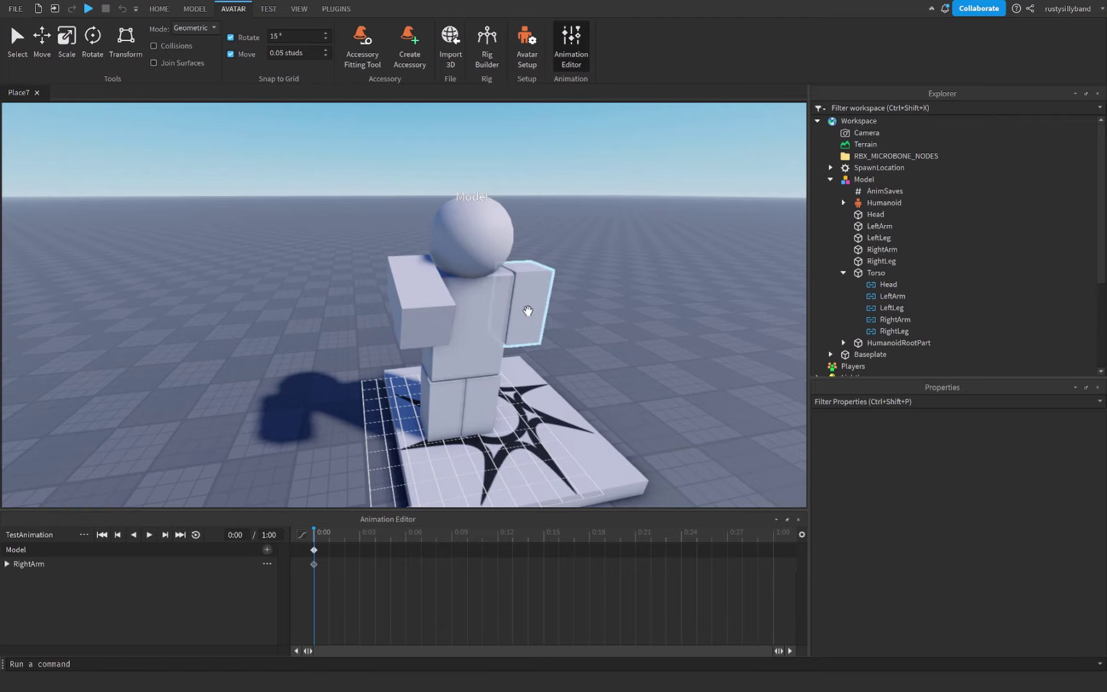
{"action": "left_click", "coordinate": [532, 301]}
{"action": "left_click_drag", "start_coordinate": [543, 270], "coordinate": [501, 279]}
Tilt the head to one side with the rotate rings
{"action": "left_click", "coordinate": [473, 242]}
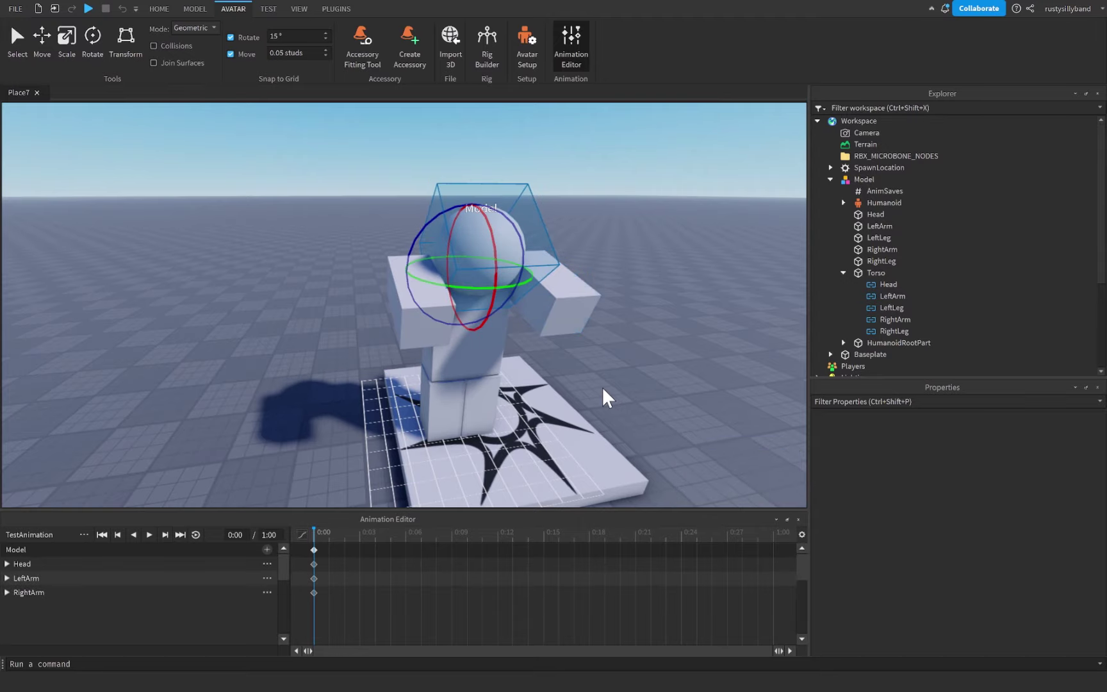
{"action": "left_click", "coordinate": [604, 390]}
{"action": "right_click_drag", "start_coordinate": [640, 401], "coordinate": [656, 405]}
{"action": "key", "text": "w"}
{"action": "scroll", "coordinate": [660, 414], "scroll_direction": "down", "scroll_amount": 5}
Select the legs and rotate the right leg about its hip joint
{"action": "left_click", "coordinate": [433, 370]}
{"action": "right_click_drag", "start_coordinate": [433, 371], "coordinate": [433, 397]}
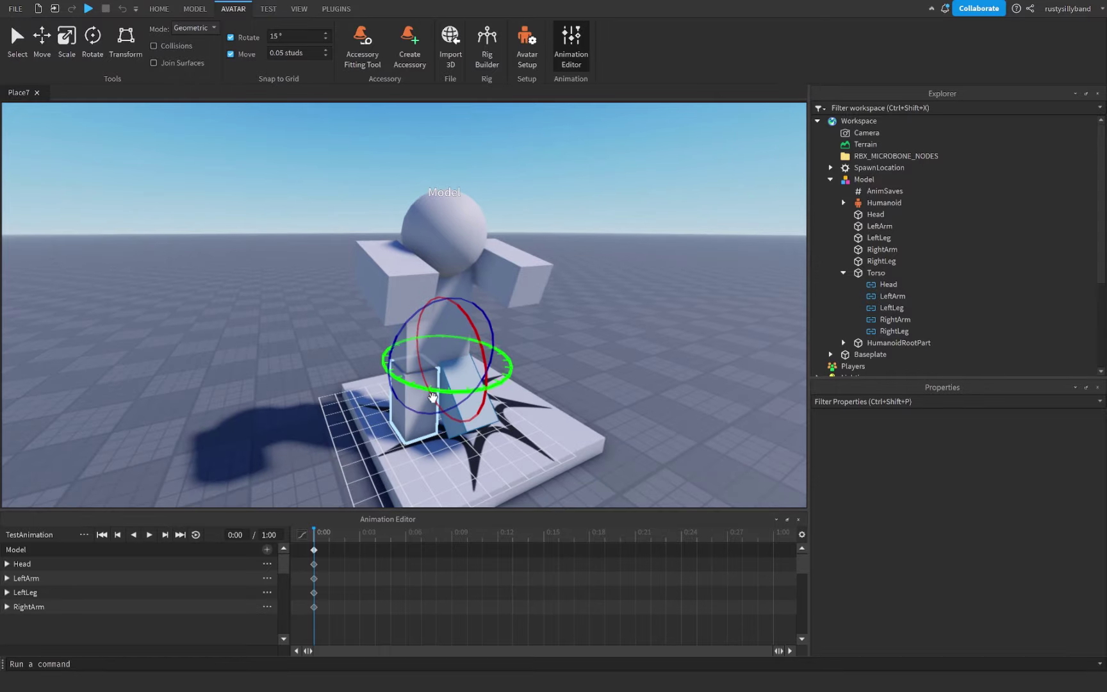
{"action": "left_click", "coordinate": [432, 397]}
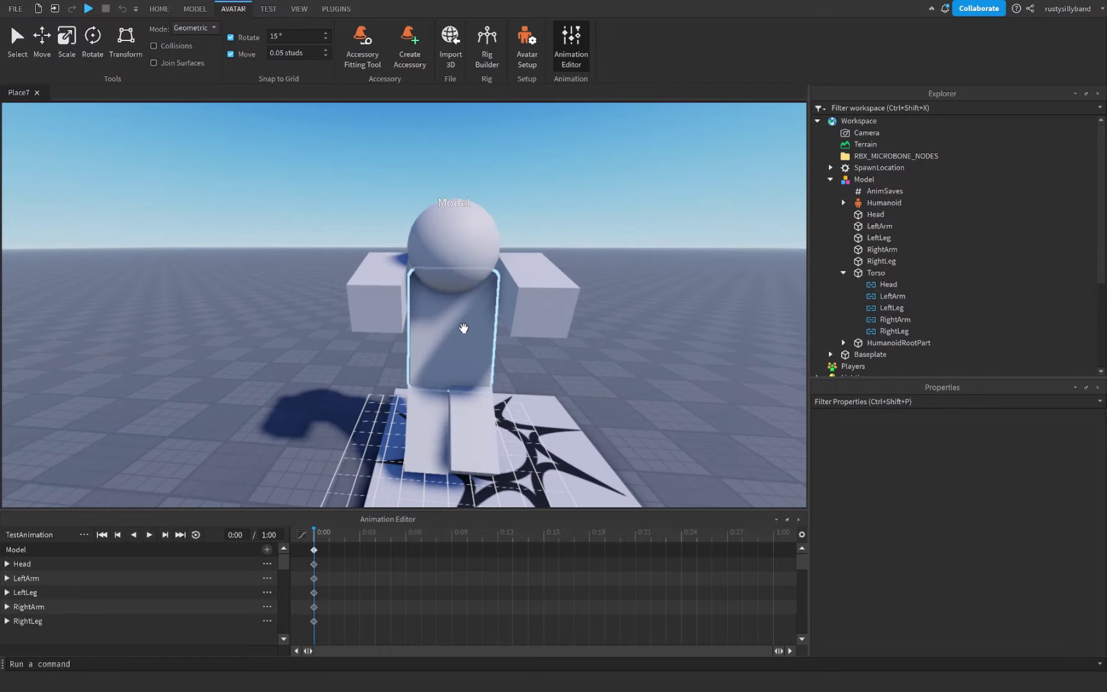
{"action": "left_click", "coordinate": [462, 328]}
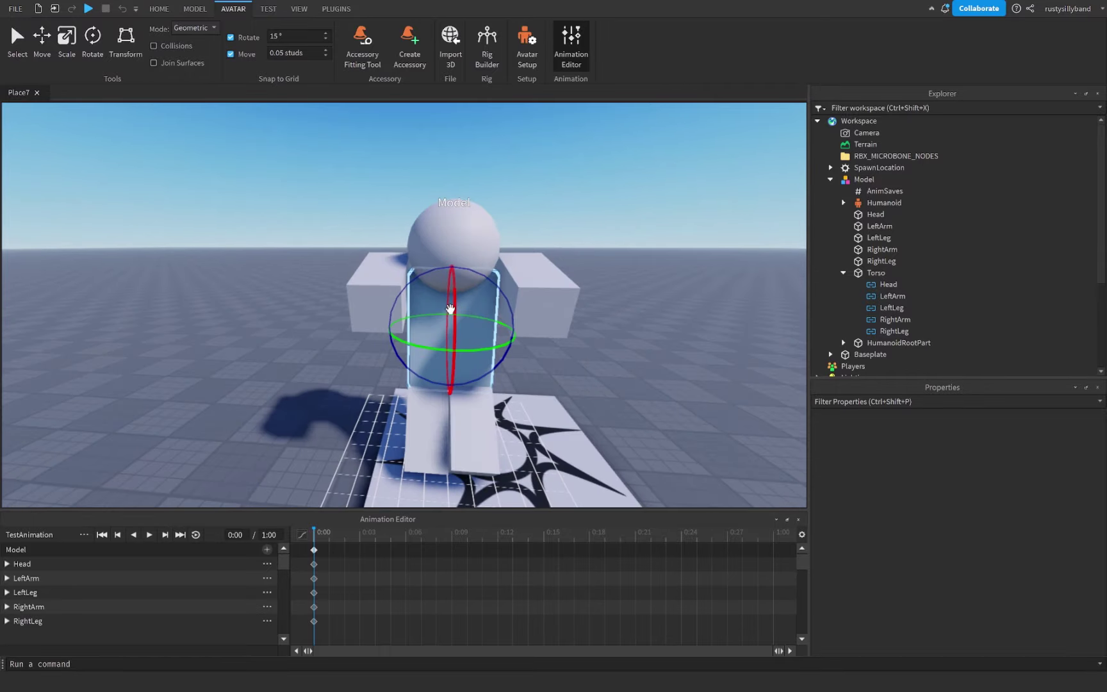
{"action": "right_click_drag", "start_coordinate": [452, 311], "coordinate": [463, 293]}
{"action": "left_click_drag", "start_coordinate": [463, 292], "coordinate": [469, 297]}
{"action": "right_click_drag", "start_coordinate": [470, 297], "coordinate": [553, 366]}
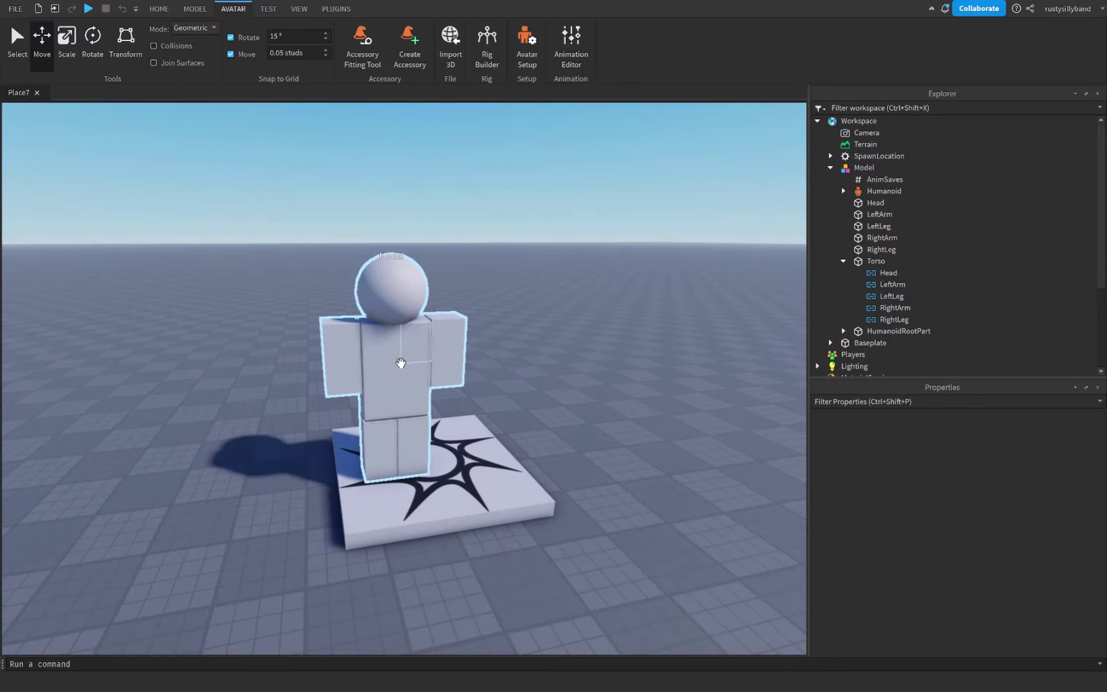
Rename the character model to StarterCharacter in Explorer
{"action": "left_click", "coordinate": [396, 368]}
{"action": "left_click", "coordinate": [859, 167]}
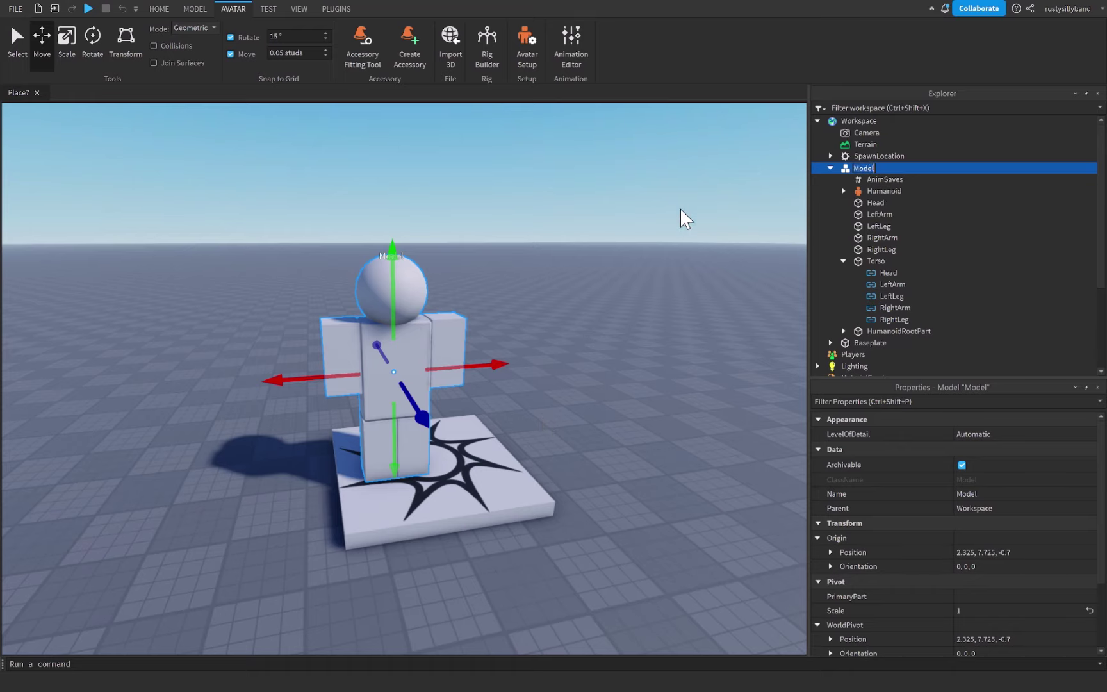
{"action": "type", "text": "StarterCharacter"}
{"action": "key", "text": "Return"}
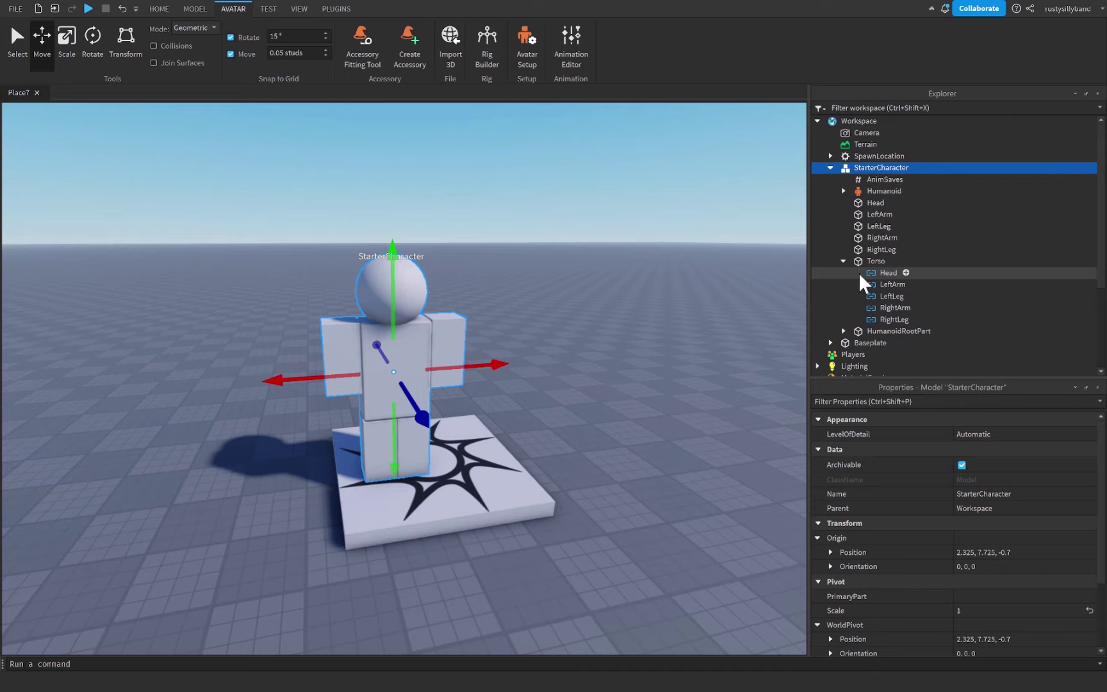
Collapse StarterCharacter and drag it into StarterPlayer
{"action": "left_click", "coordinate": [843, 261]}
{"action": "left_click", "coordinate": [830, 167]}
{"action": "left_click_drag", "start_coordinate": [860, 170], "coordinate": [866, 304]}
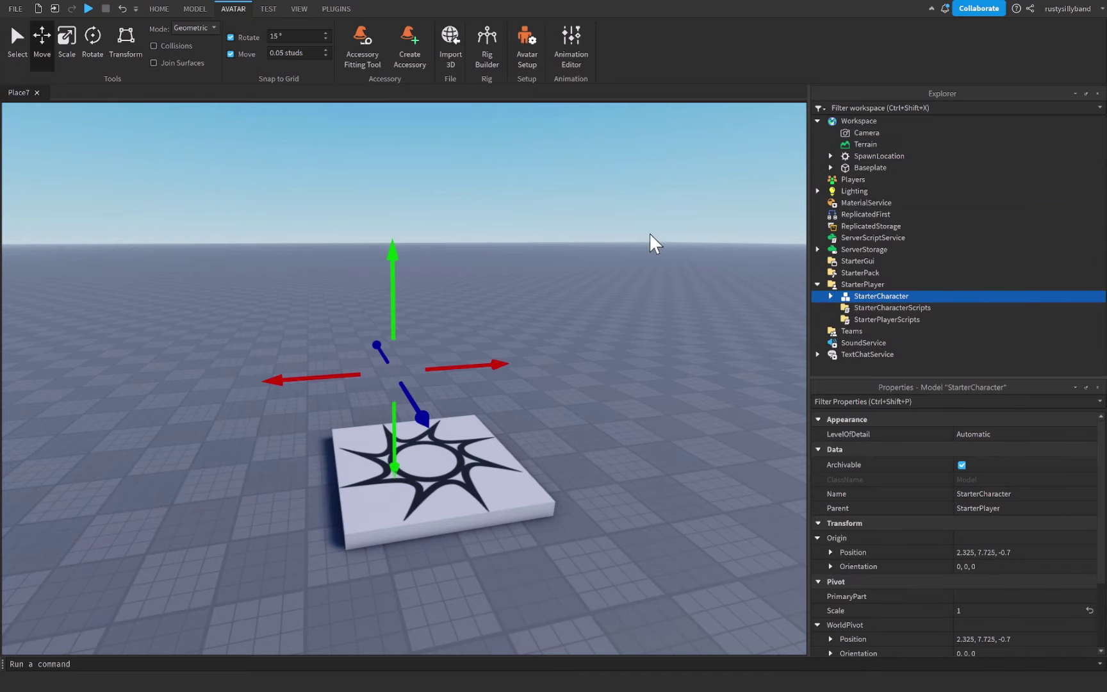
{"action": "left_click", "coordinate": [160, 9]}
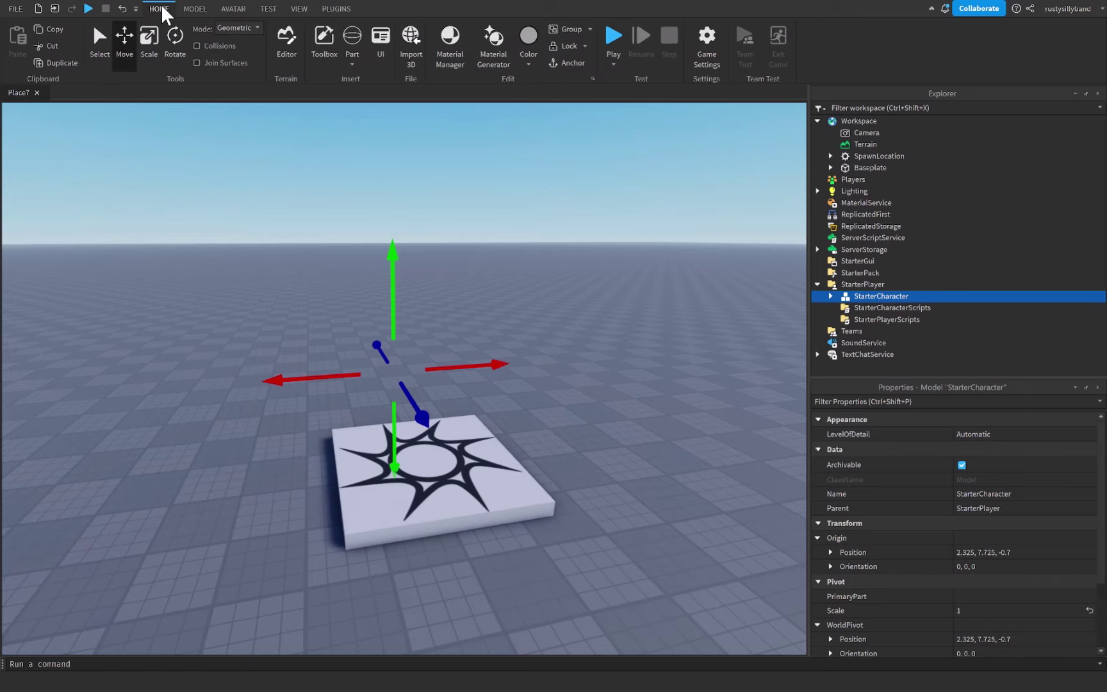
{"action": "left_click", "coordinate": [611, 41]}
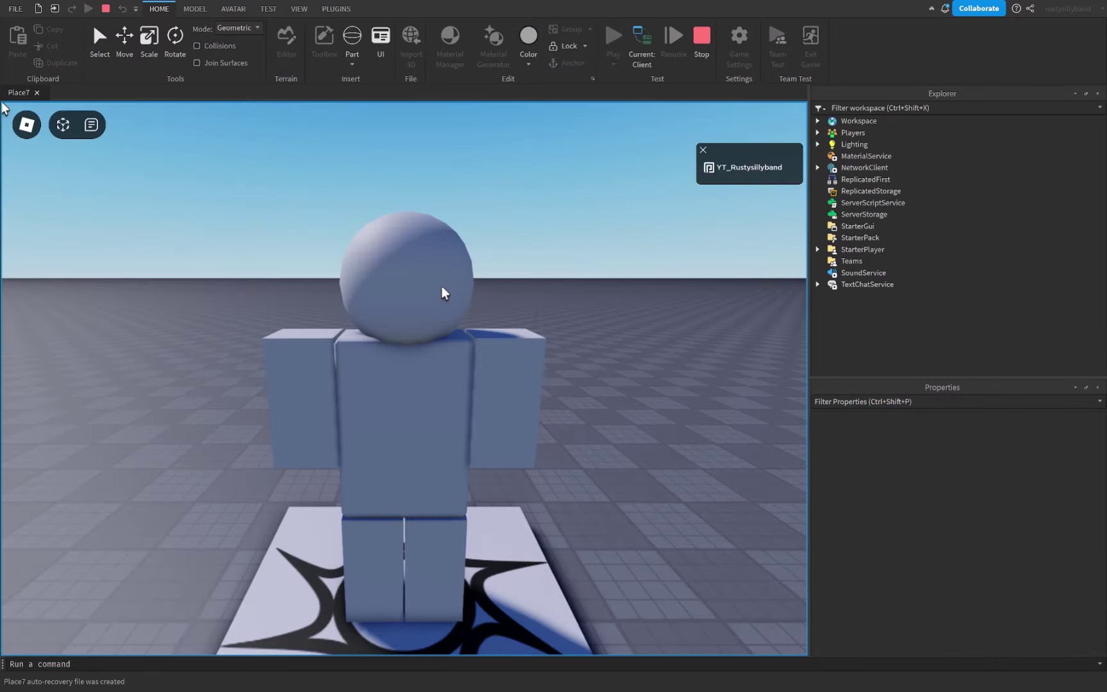
{"action": "mouse_move", "coordinate": [442, 288]}
{"action": "right_mouse_down"}
{"action": "mouse_move", "coordinate": [460, 302]}
{"action": "mouse_move", "coordinate": [449, 293]}
{"action": "right_mouse_up"}
{"action": "scroll", "coordinate": [449, 293], "scroll_direction": "down", "scroll_amount": 3}
{"action": "key", "text": "a"}
{"action": "key", "text": "w"}
{"action": "key", "text": "w"}
{"action": "key", "text": "d"}
{"action": "key", "text": "w"}
{"action": "key", "text": "d"}
{"action": "key", "text": "a"}
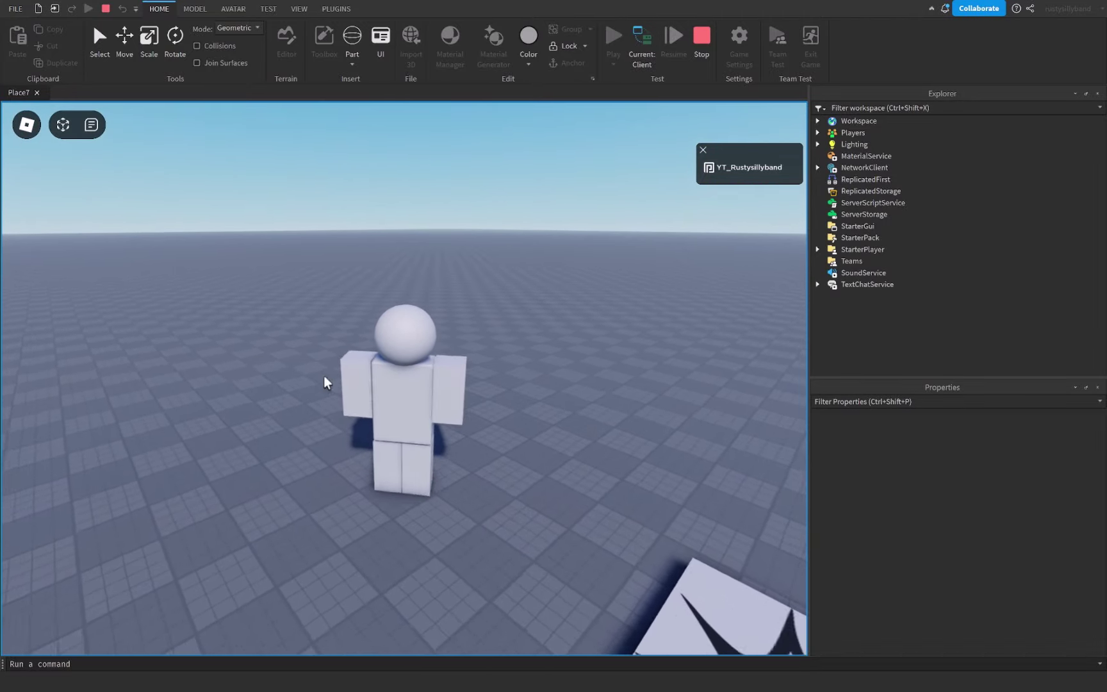
{"action": "right_click_drag", "start_coordinate": [496, 496], "coordinate": [496, 496]}
{"action": "key", "text": "w"}
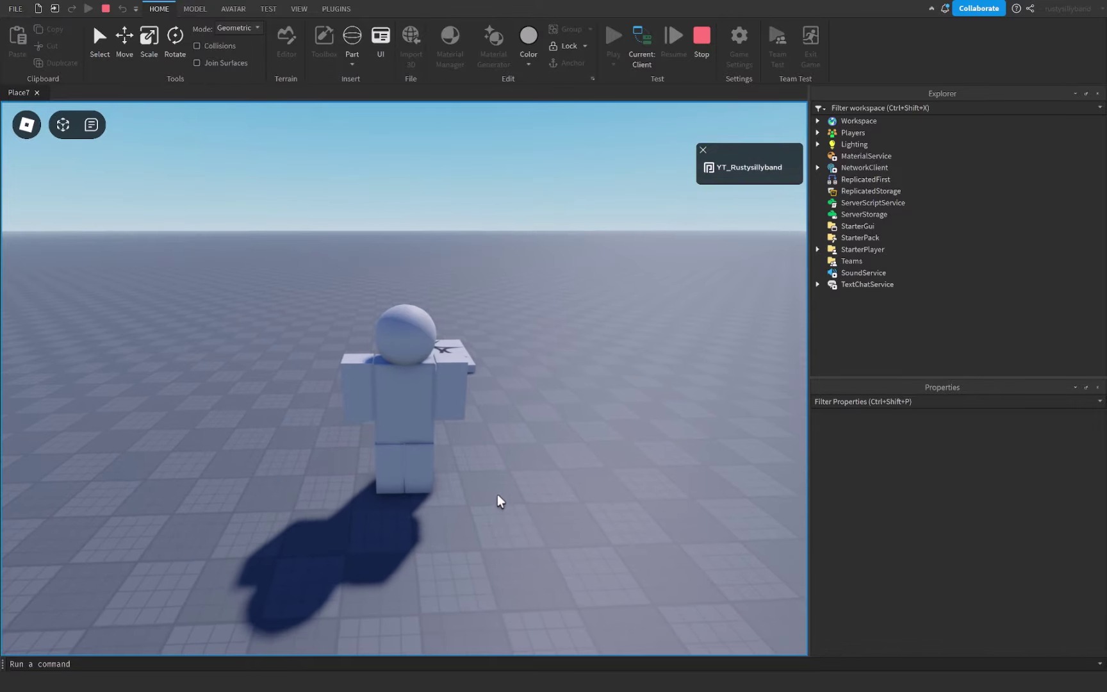
{"action": "key", "text": "d"}
{"action": "key", "text": "w"}
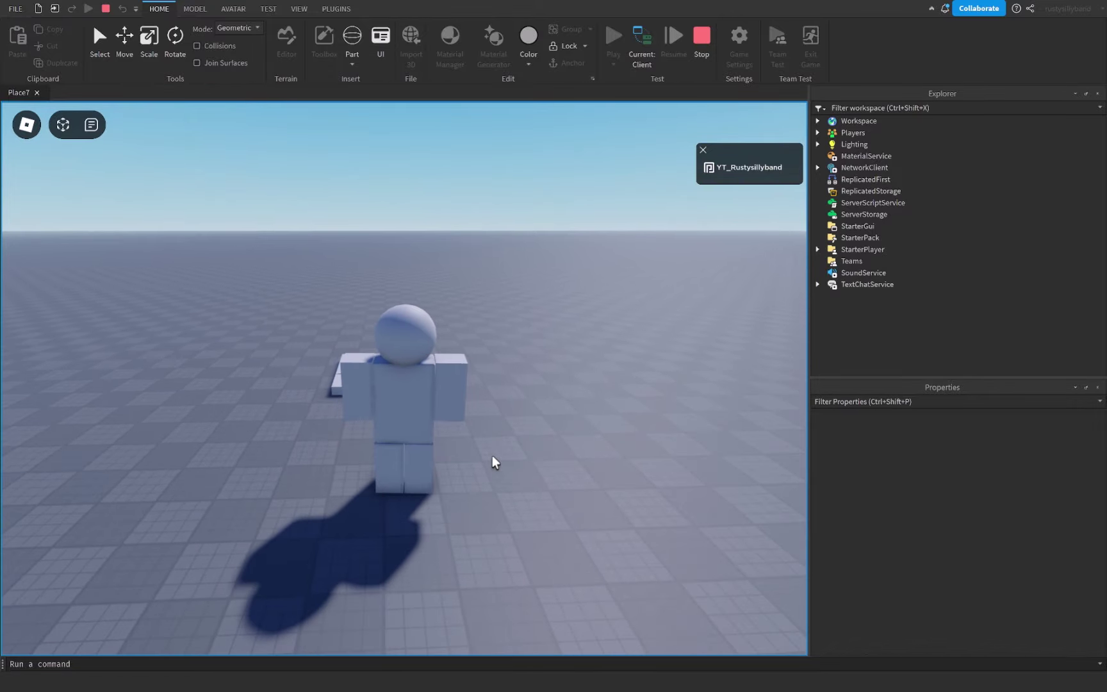
{"action": "key", "text": "a"}
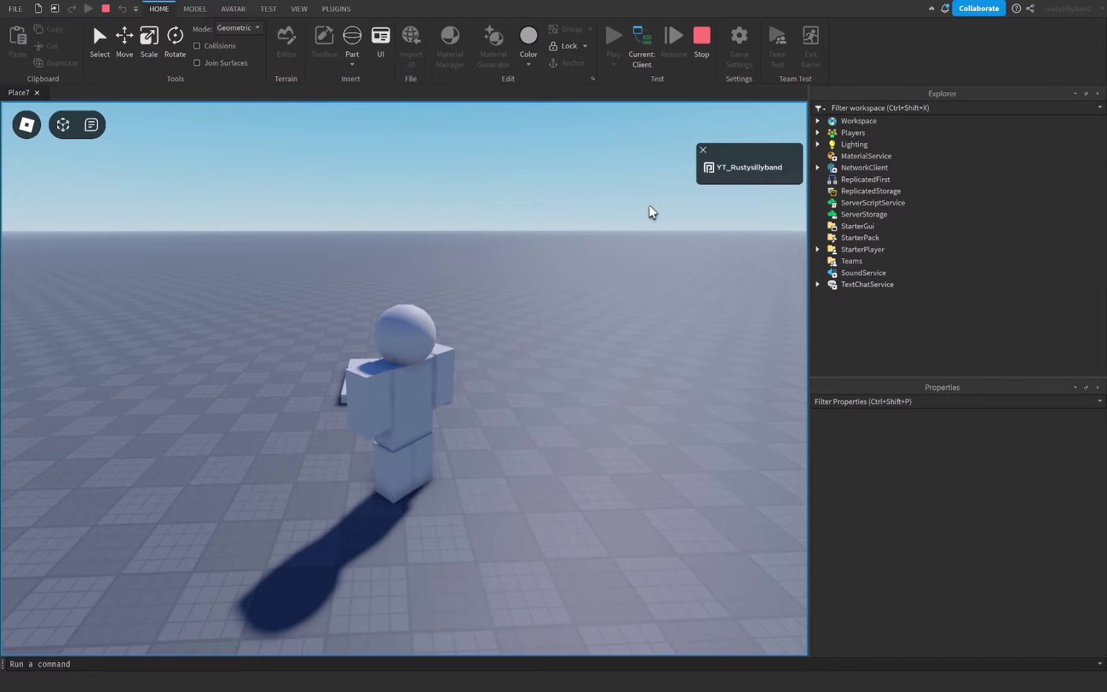
{"action": "left_click", "coordinate": [702, 37]}
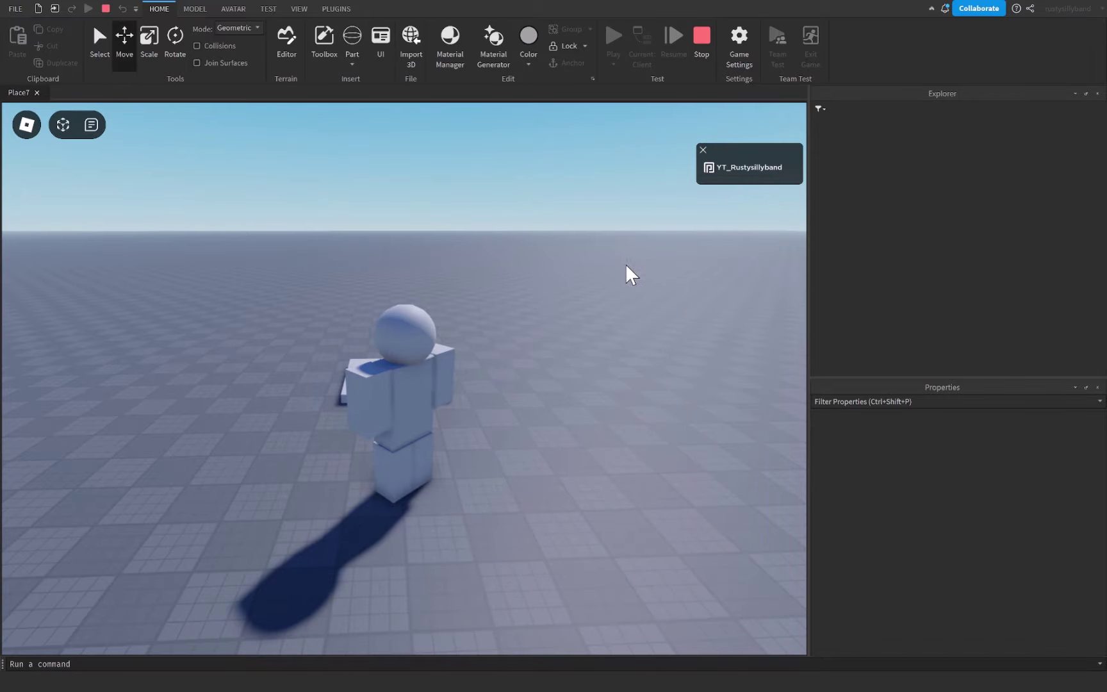
Move StarterCharacter into the Workspace and select its Humanoid
{"action": "left_click", "coordinate": [884, 299]}
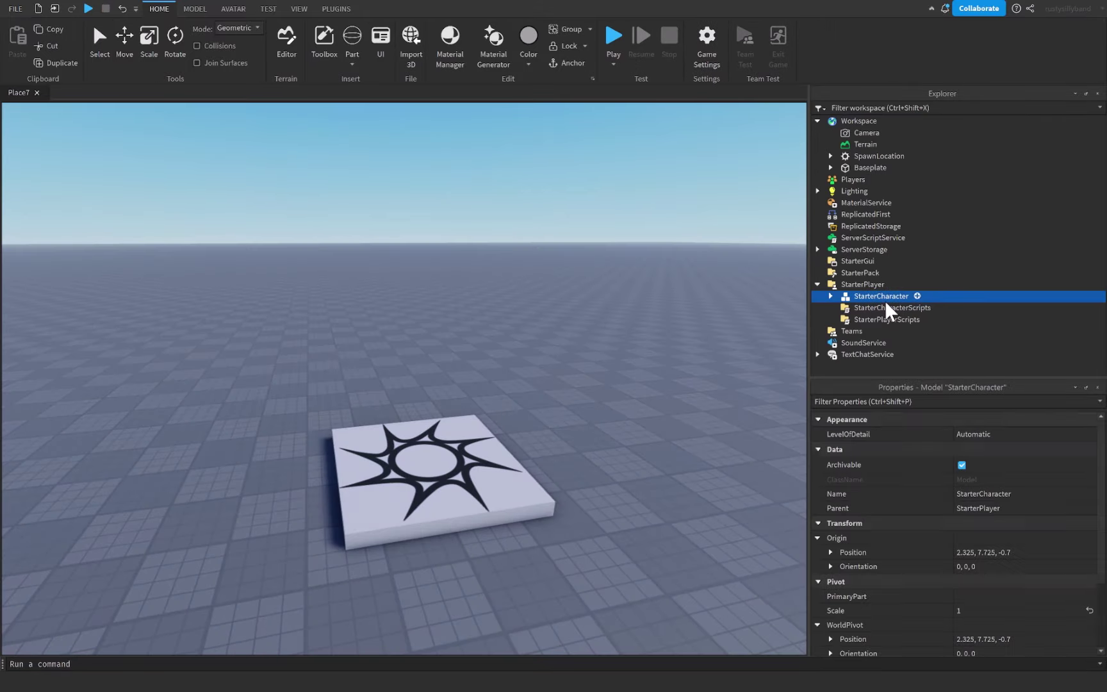
{"action": "left_click_drag", "start_coordinate": [862, 305], "coordinate": [865, 123]}
{"action": "left_click", "coordinate": [830, 167]}
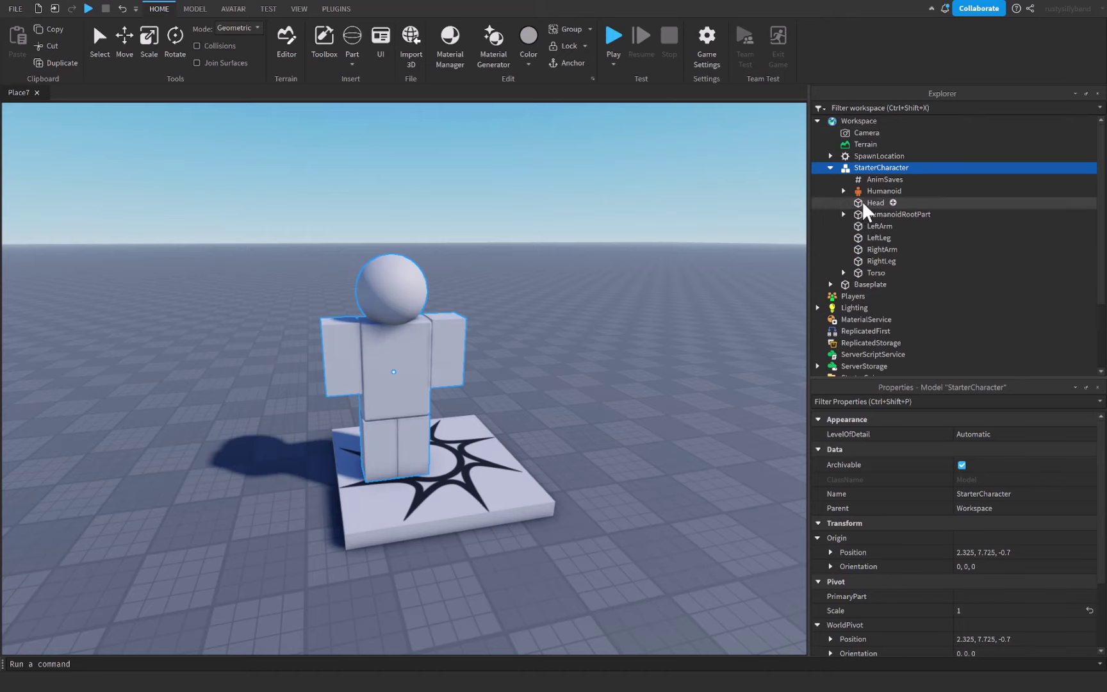
{"action": "left_click", "coordinate": [881, 191]}
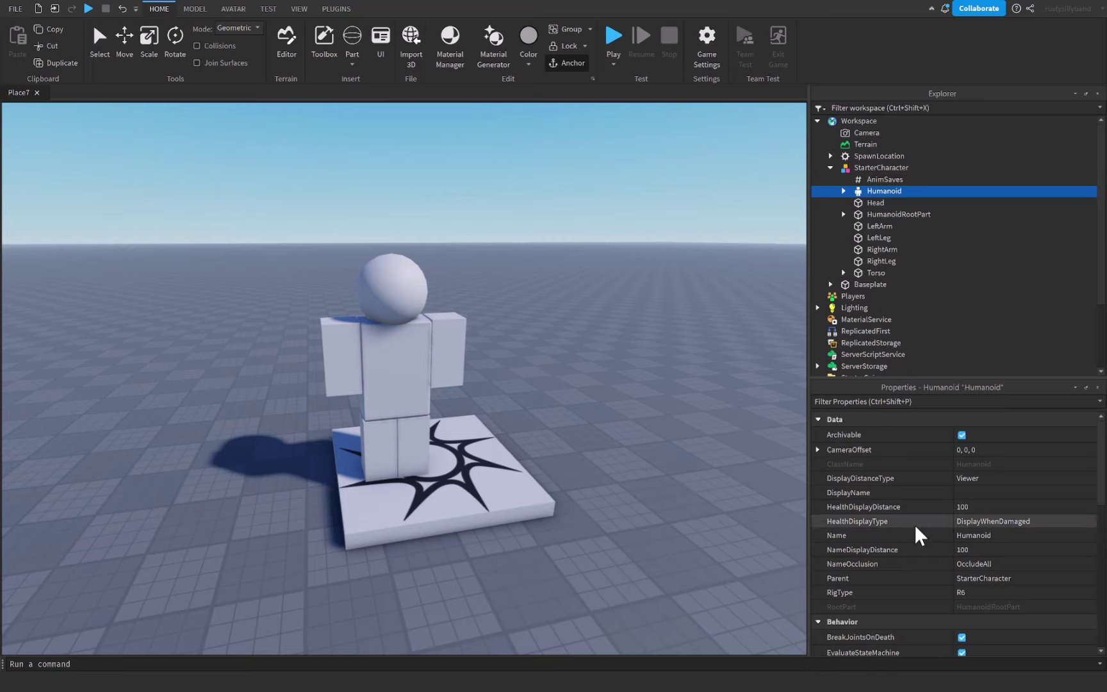
Set the Humanoid's HipHeight to 4 and put StarterCharacter back into StarterPlayer
{"action": "scroll", "coordinate": [913, 493], "scroll_direction": "down", "scroll_amount": 8}
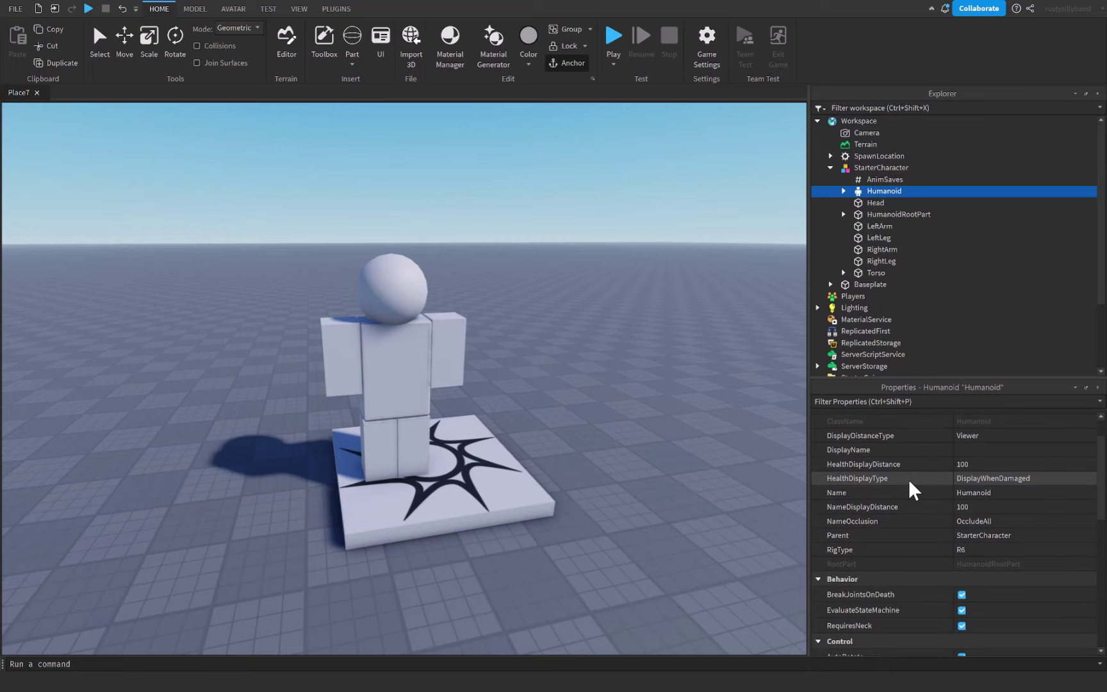
{"action": "scroll", "coordinate": [922, 518], "scroll_direction": "down", "scroll_amount": 2}
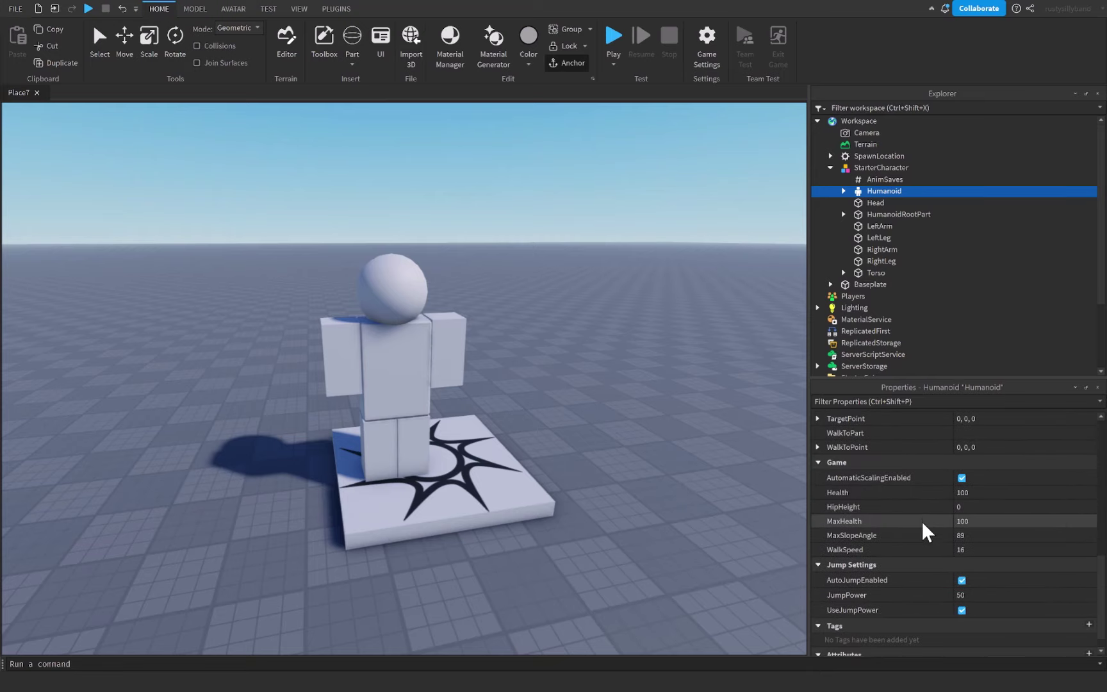
{"action": "left_click", "coordinate": [967, 507]}
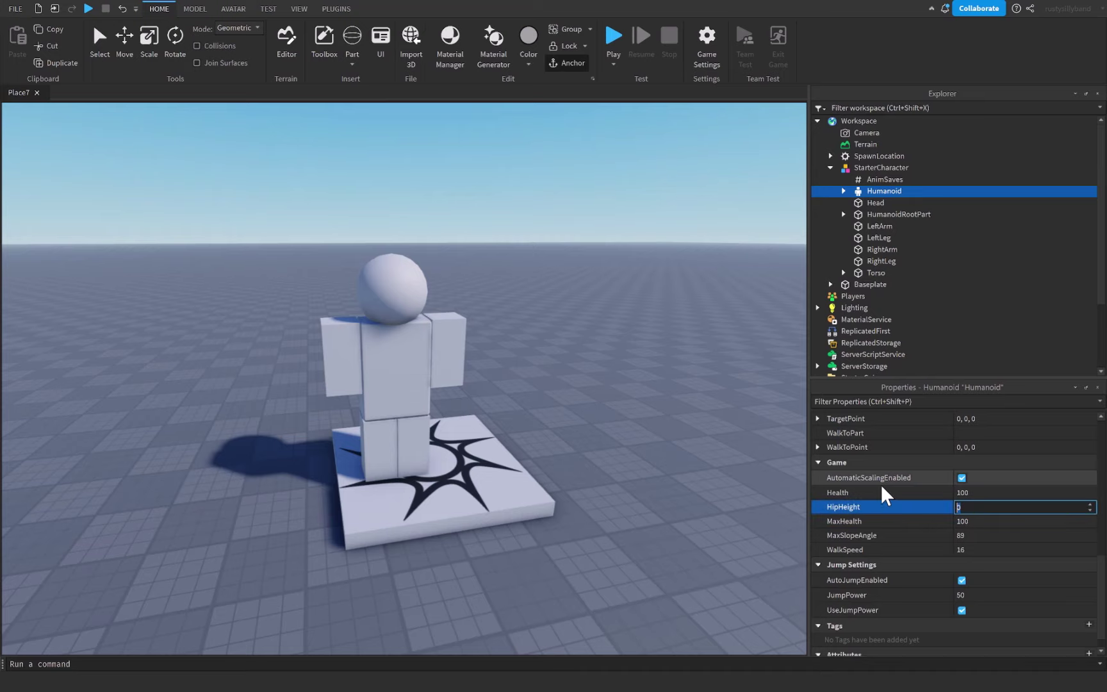
{"action": "right_click_drag", "start_coordinate": [485, 391], "coordinate": [485, 392]}
{"action": "left_click", "coordinate": [979, 509]}
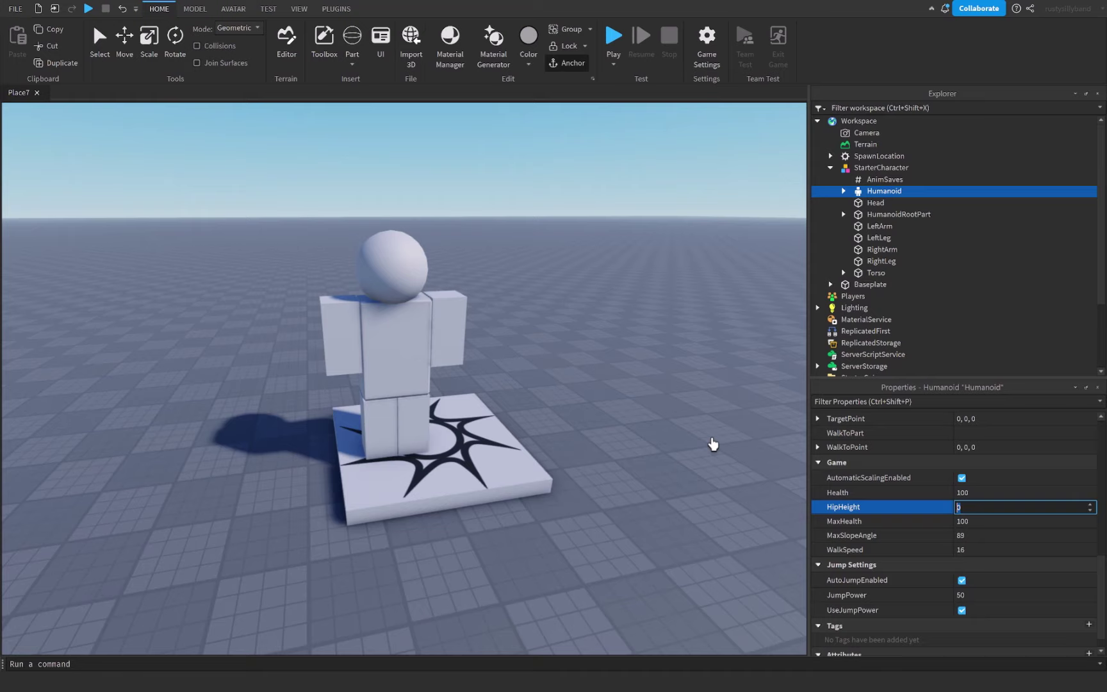
{"action": "scroll", "coordinate": [432, 420], "scroll_direction": "up", "scroll_amount": 5}
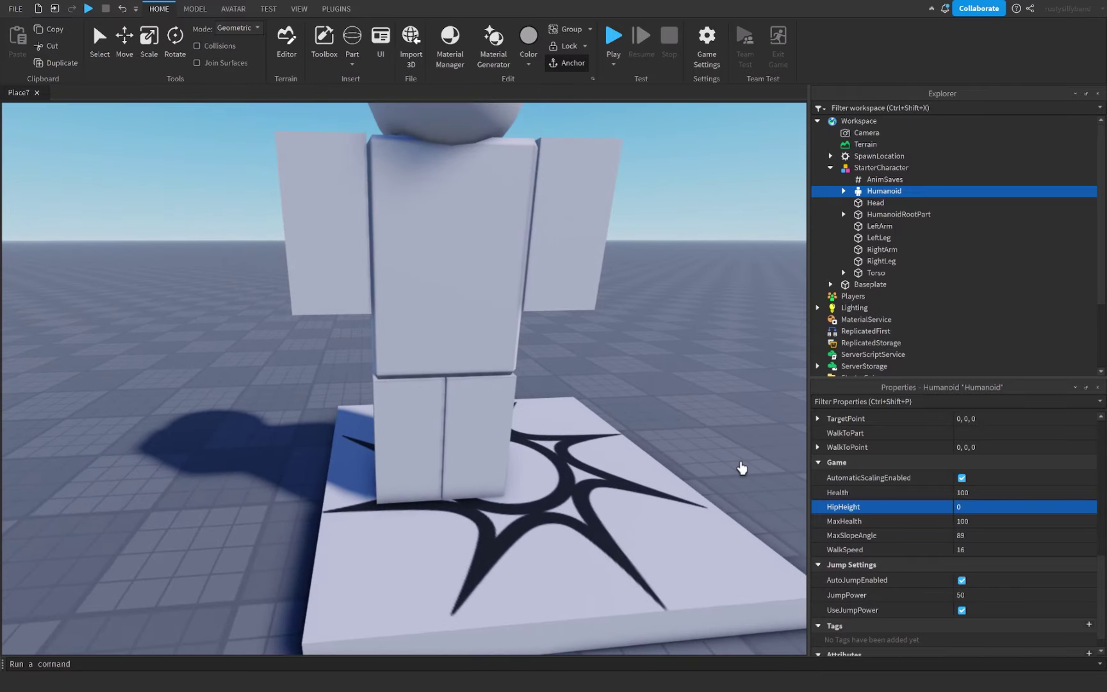
{"action": "left_click", "coordinate": [964, 507]}
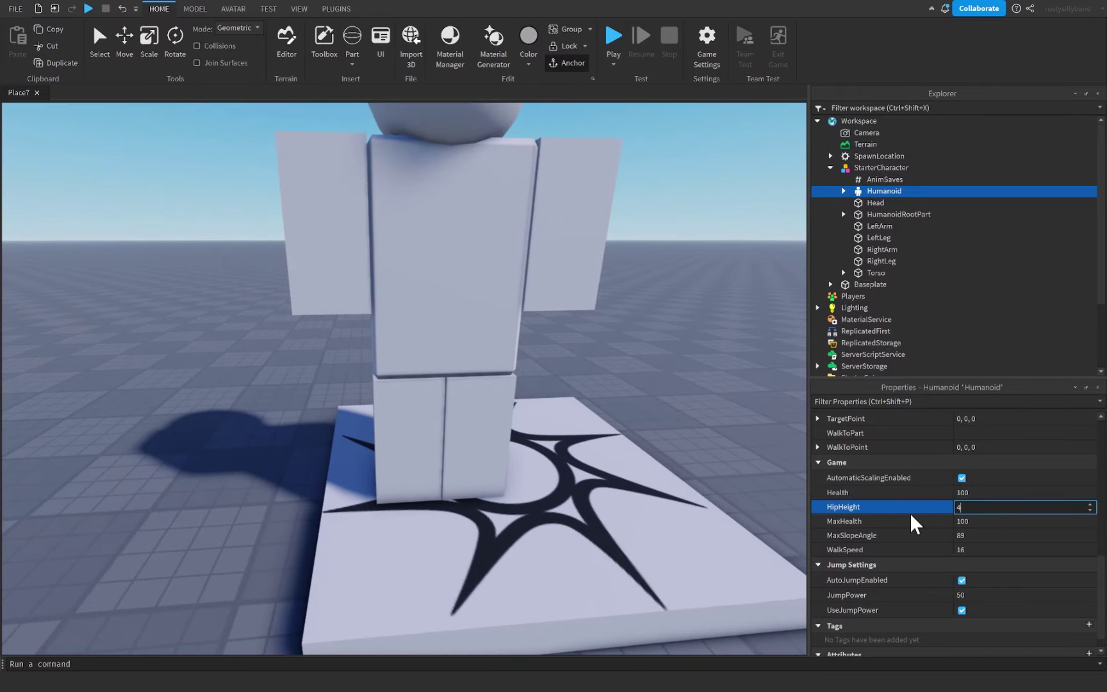
{"action": "key", "text": "Return"}
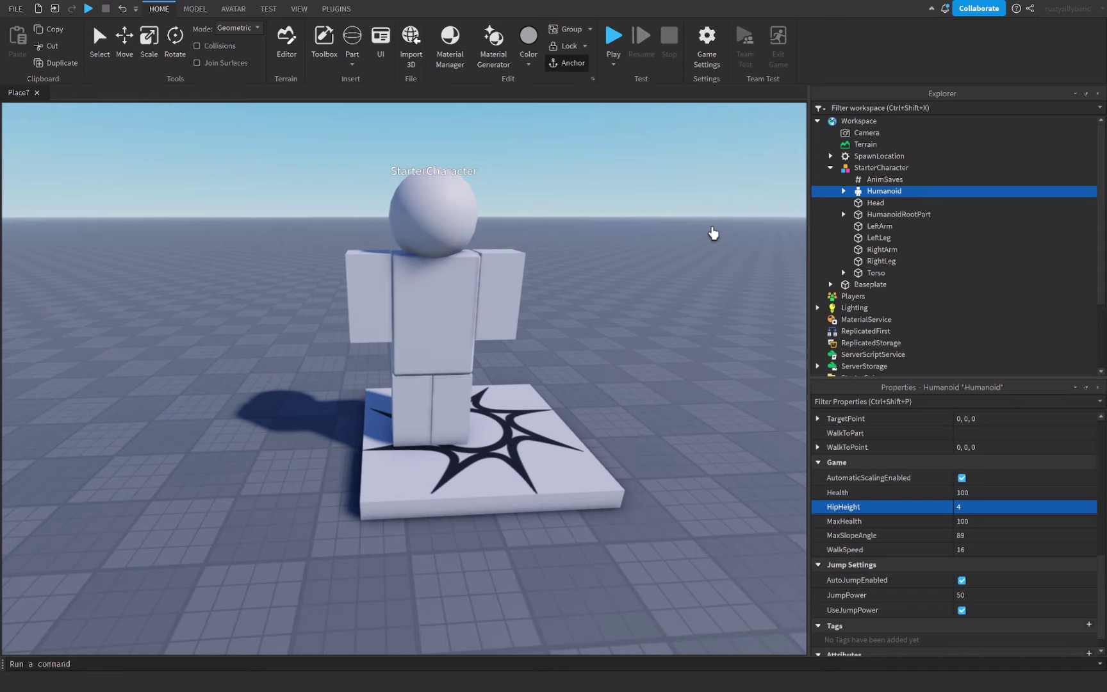
{"action": "left_click", "coordinate": [829, 168]}
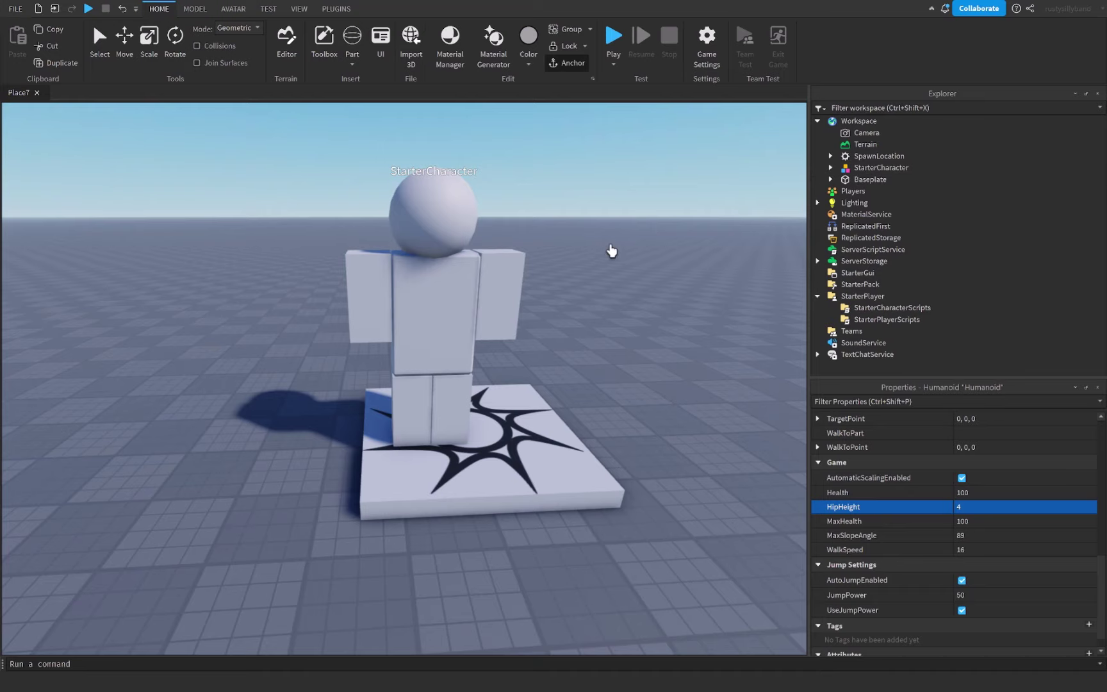
{"action": "left_click_drag", "start_coordinate": [852, 169], "coordinate": [853, 302]}
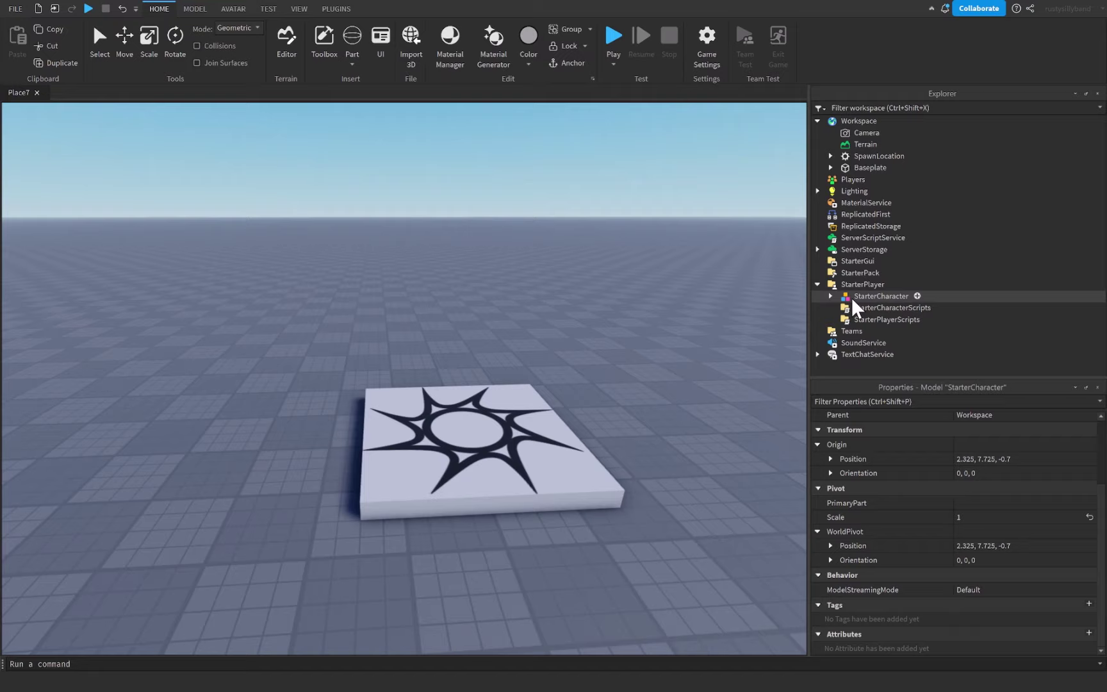
Playtest, walking the character past the spawn pad and orbiting the camera, then stop
{"action": "left_click", "coordinate": [611, 42]}
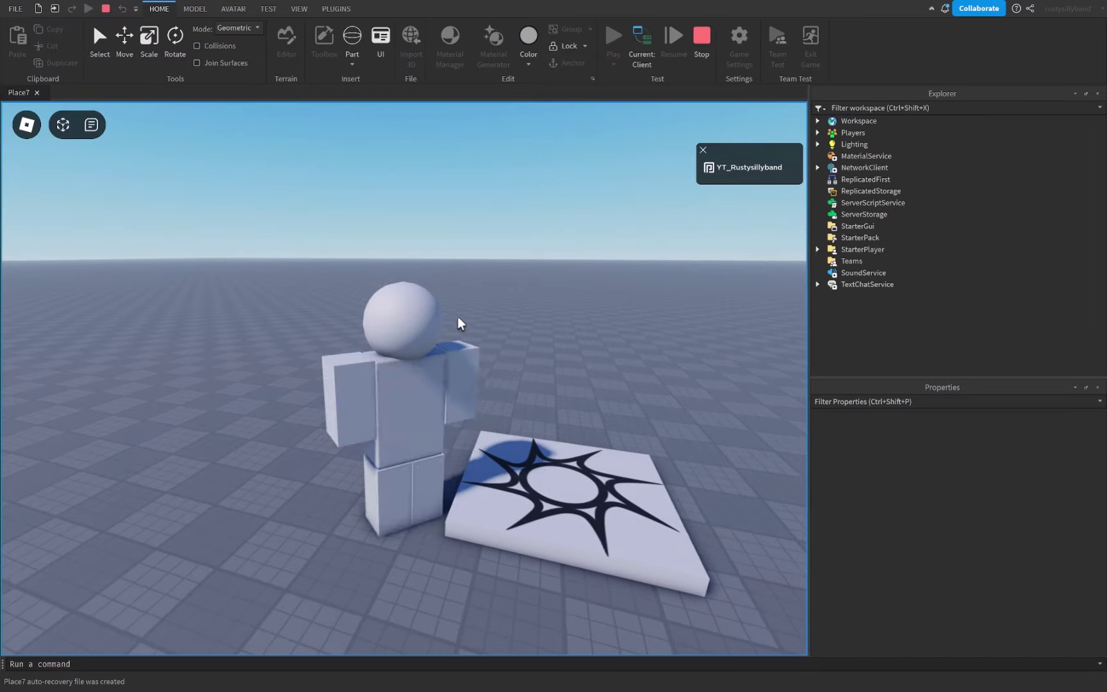
{"action": "key", "text": "w"}
{"action": "right_click_drag", "start_coordinate": [457, 318], "coordinate": [505, 301]}
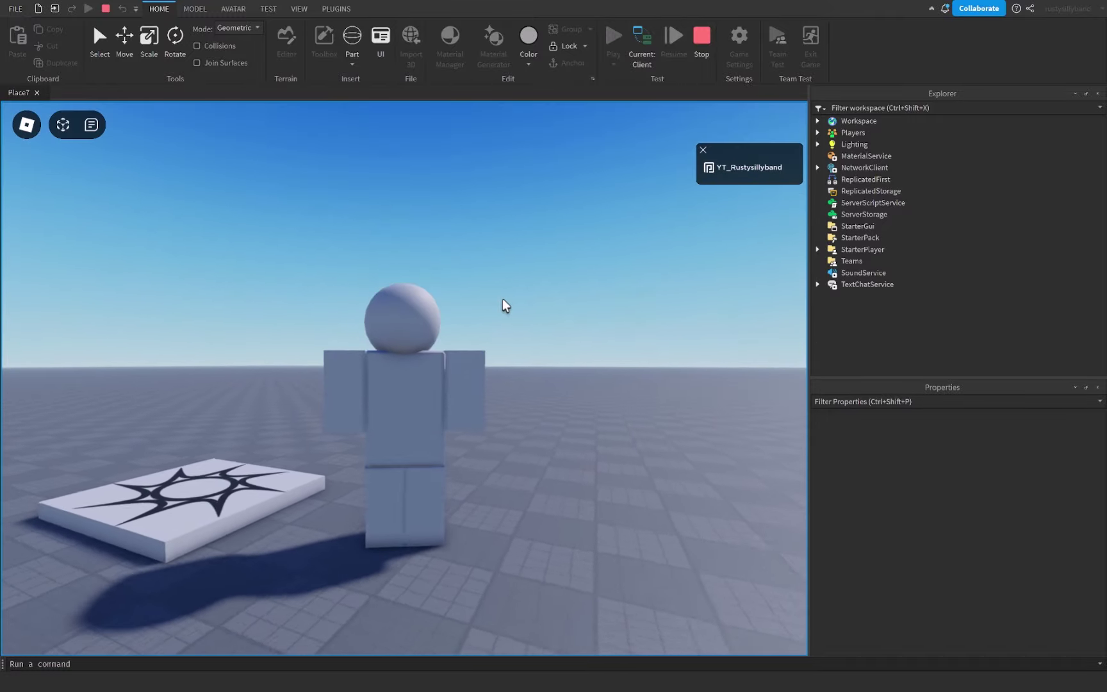
{"action": "left_click", "coordinate": [702, 40]}
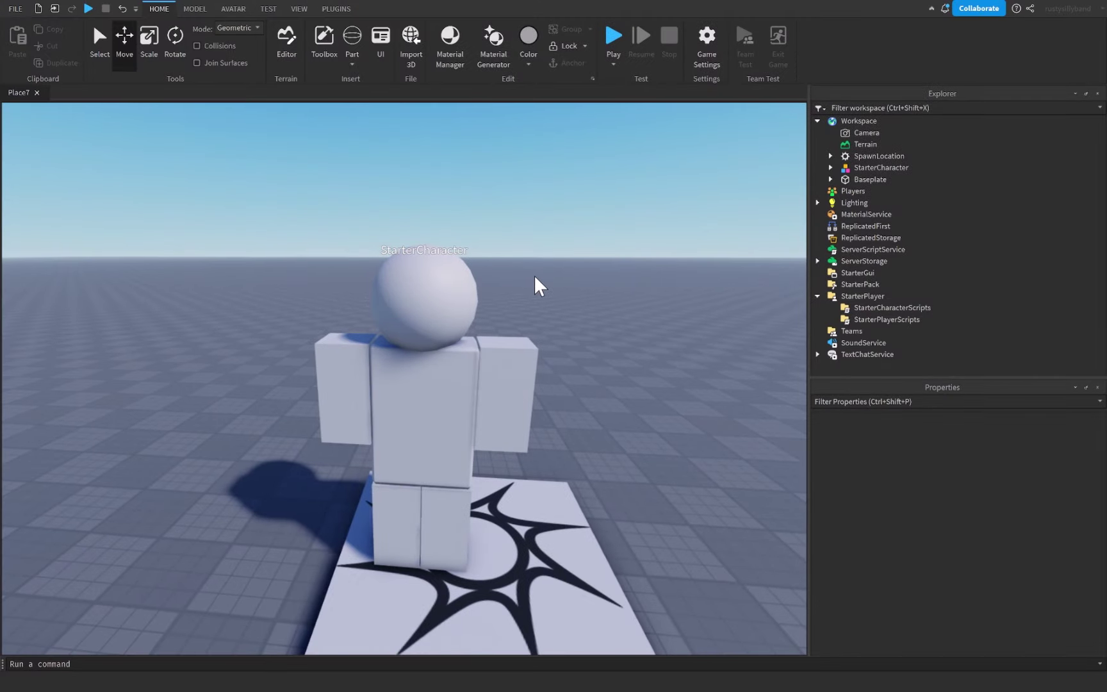
Fly the editor camera around to inspect the character standing on the spawn pad
{"action": "key", "text": "s"}
{"action": "mouse_move", "coordinate": [534, 276]}
{"action": "right_mouse_down"}
{"action": "mouse_move", "coordinate": [540, 286]}
{"action": "mouse_move", "coordinate": [534, 277]}
{"action": "right_mouse_up"}
{"action": "key", "text": "w"}
{"action": "key", "text": "s"}
{"action": "scroll", "coordinate": [540, 287], "scroll_direction": "up", "scroll_amount": 3}
{"action": "key", "text": "s"}
{"action": "key", "text": "w"}
{"action": "key", "text": "s"}
{"action": "scroll", "coordinate": [540, 286], "scroll_direction": "up", "scroll_amount": 2}
{"action": "key", "text": "s"}
{"action": "key", "text": "w"}
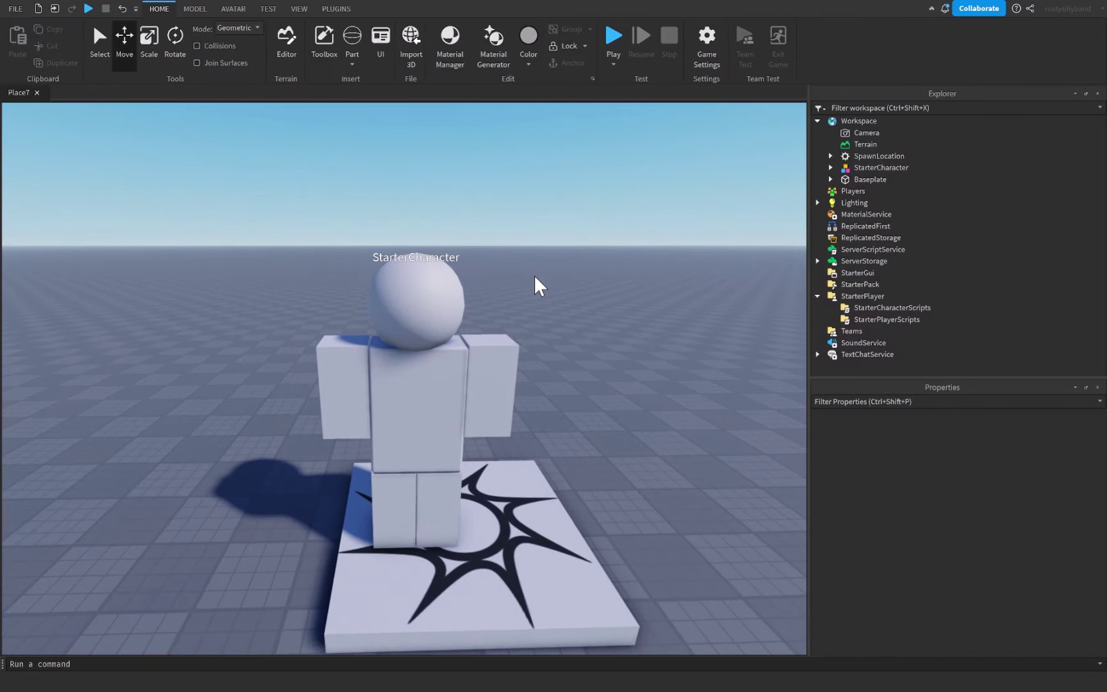